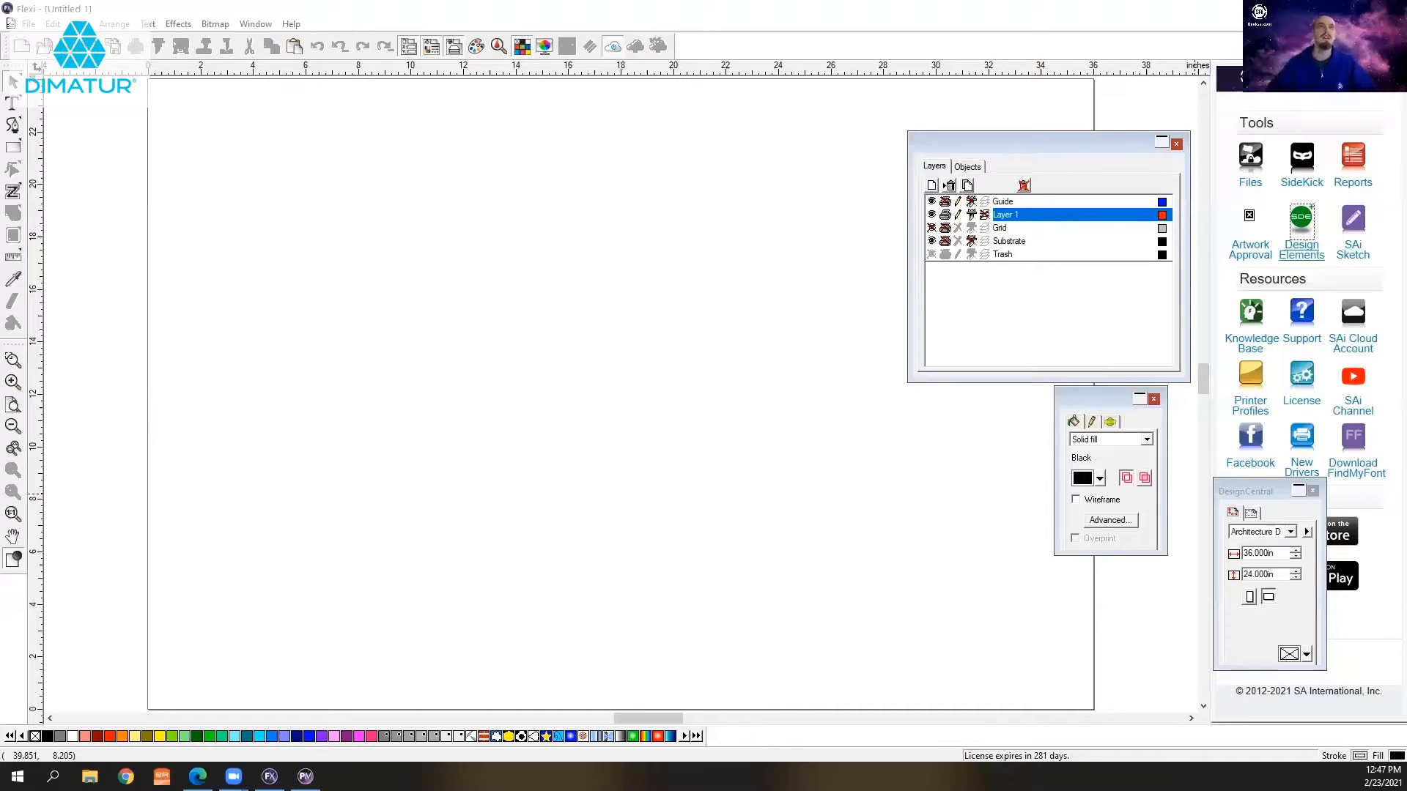
# - Move the DesignEditor to the page's upper-right corner and close the Fill/Stroke Editor
pyautogui.click(1023, 137)
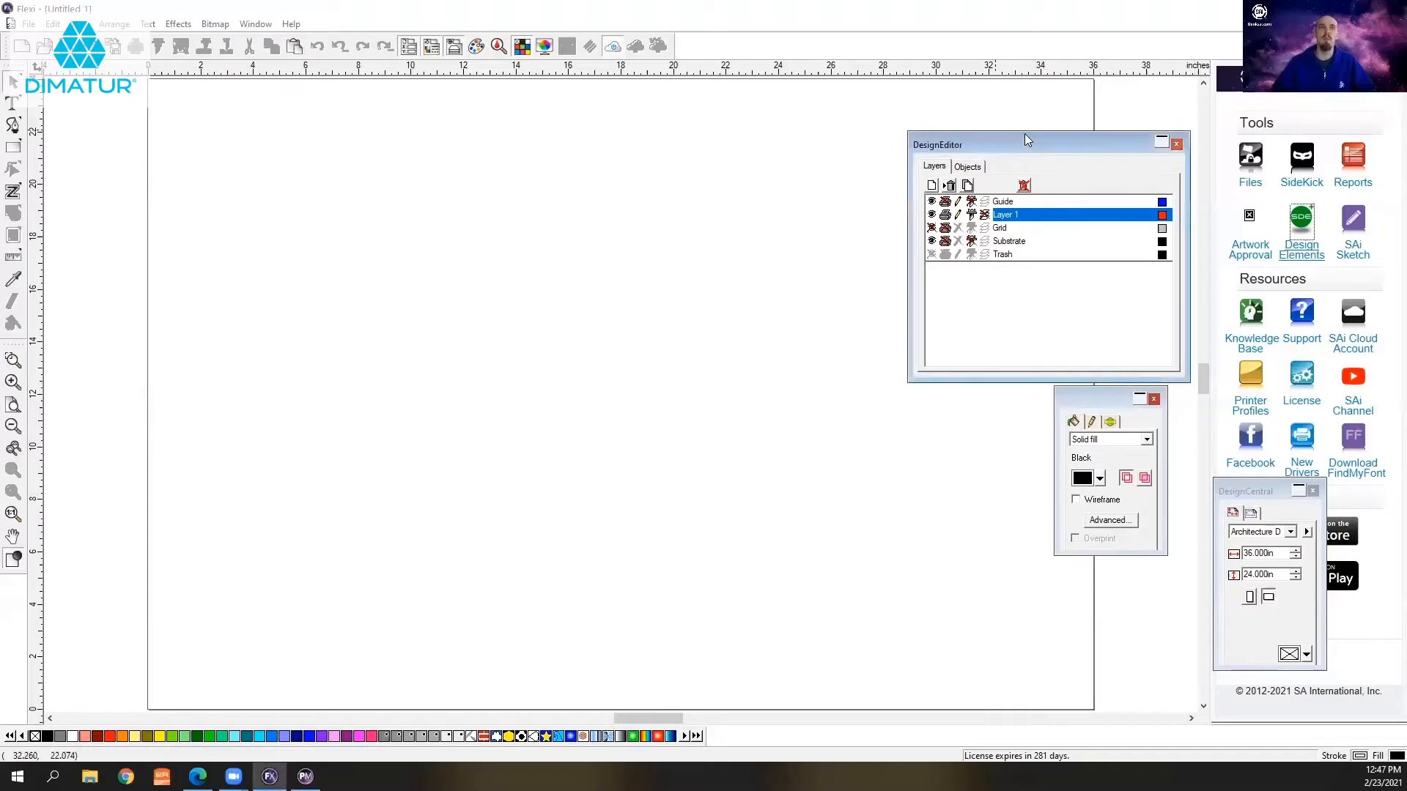
pyautogui.moveTo(1025, 133); pyautogui.dragTo(1030, 83)
pyautogui.click(1154, 398)
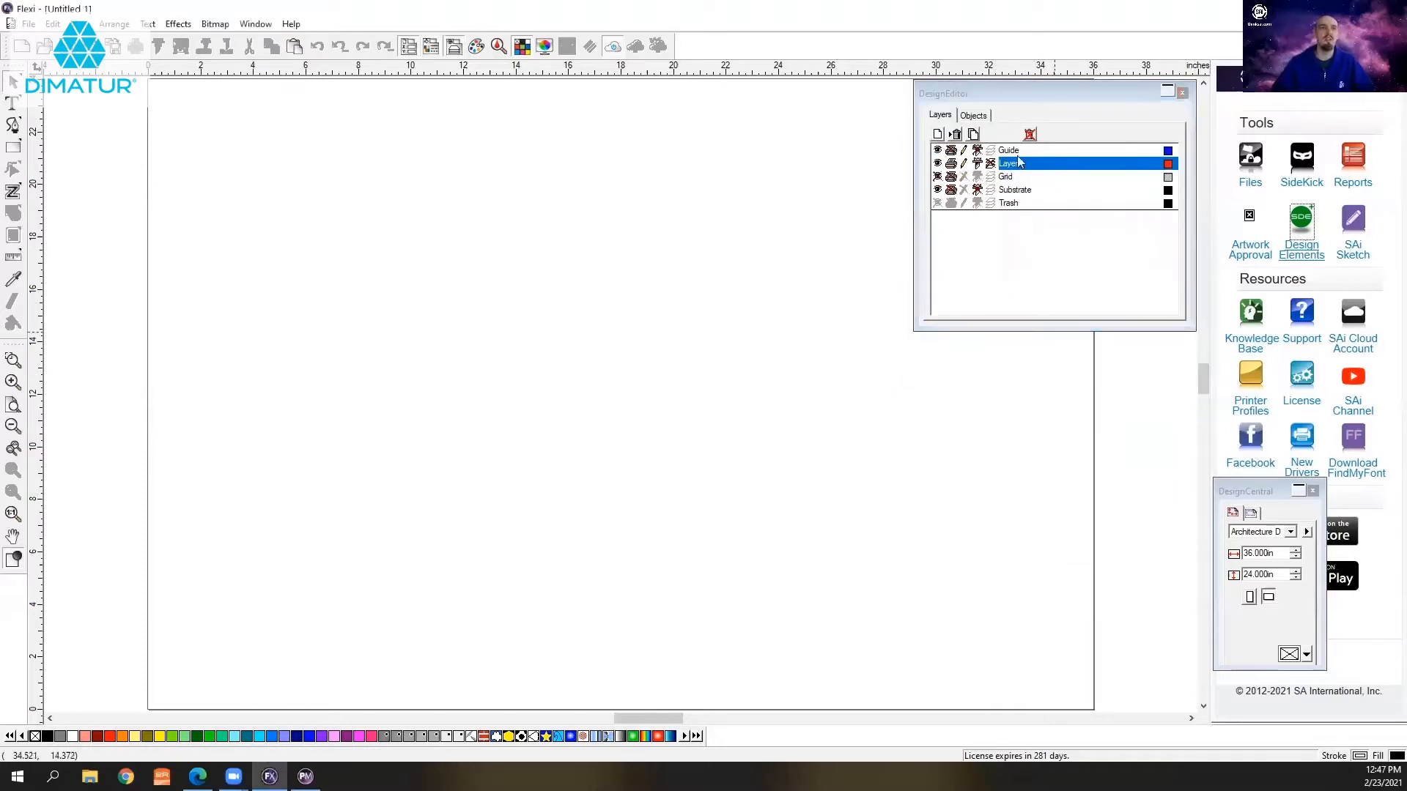
pyautogui.click(1098, 87)
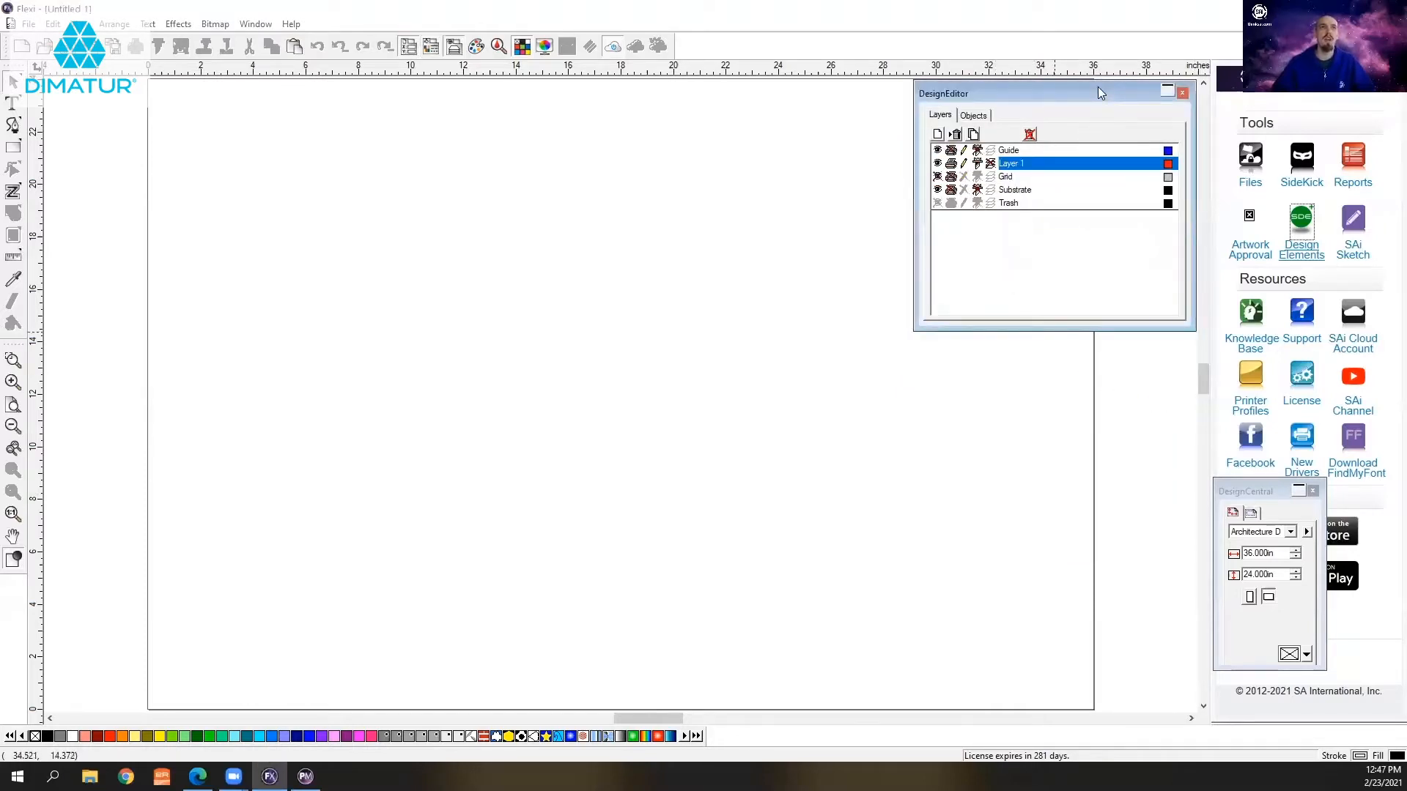
pyautogui.moveTo(1097, 87); pyautogui.dragTo(1097, 91)
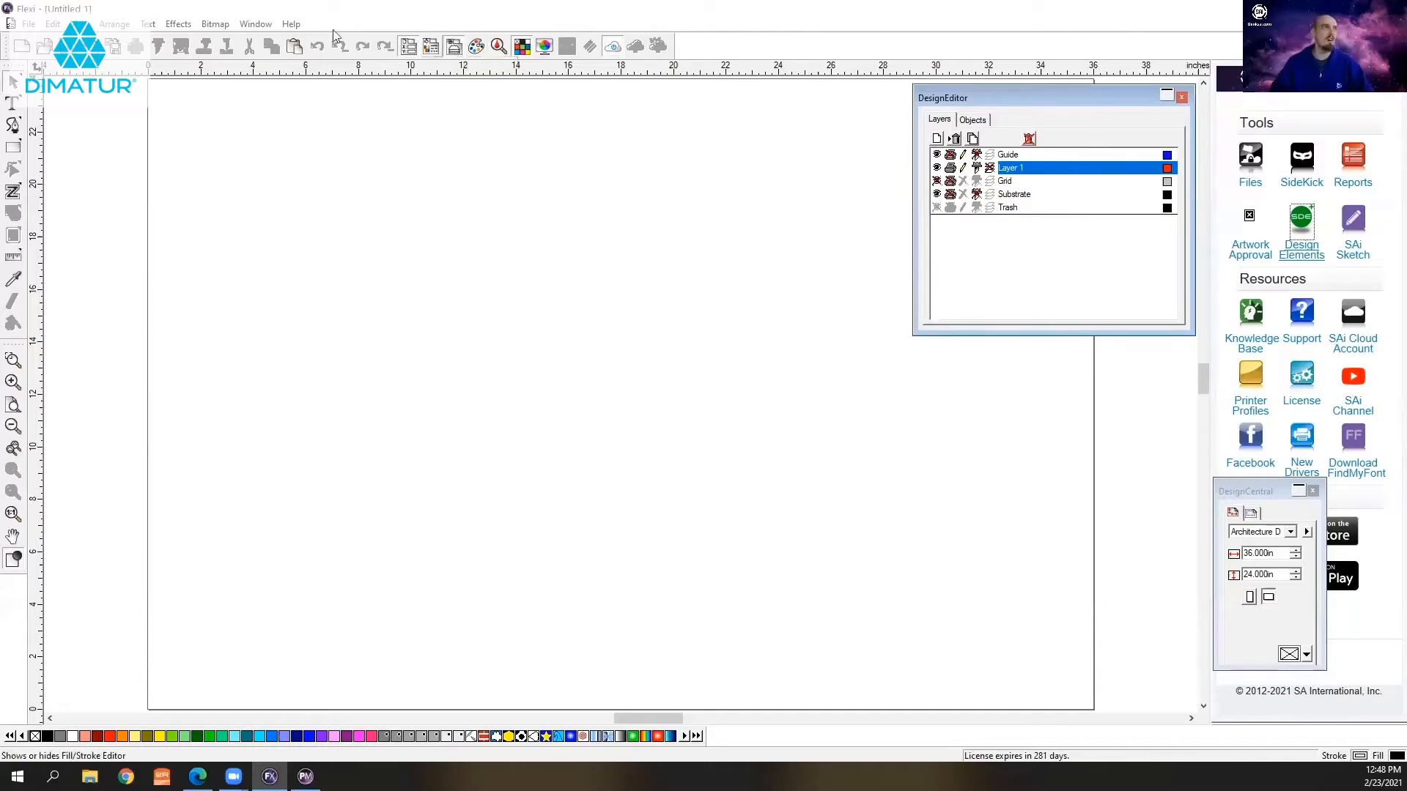
pyautogui.click(98, 26)
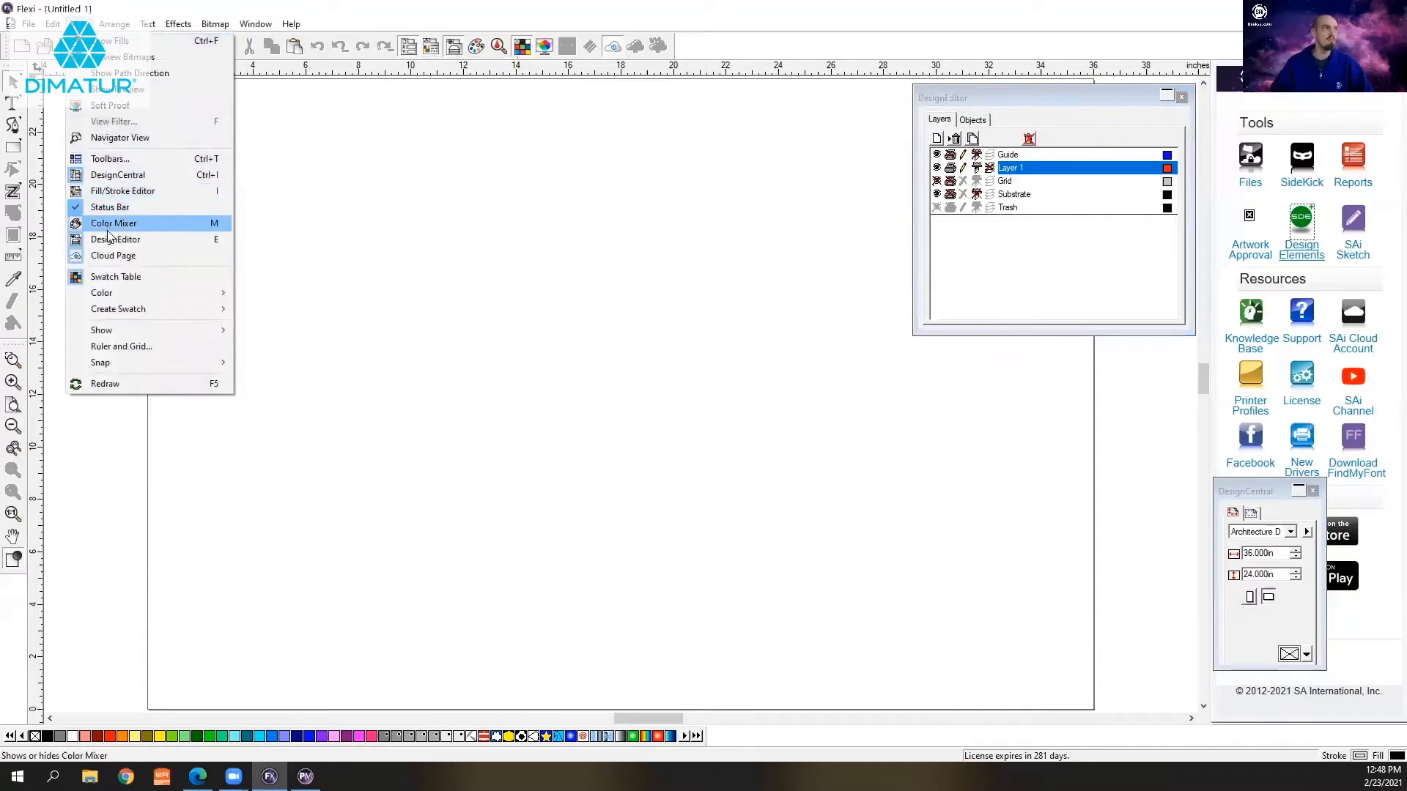
pyautogui.click(378, 274)
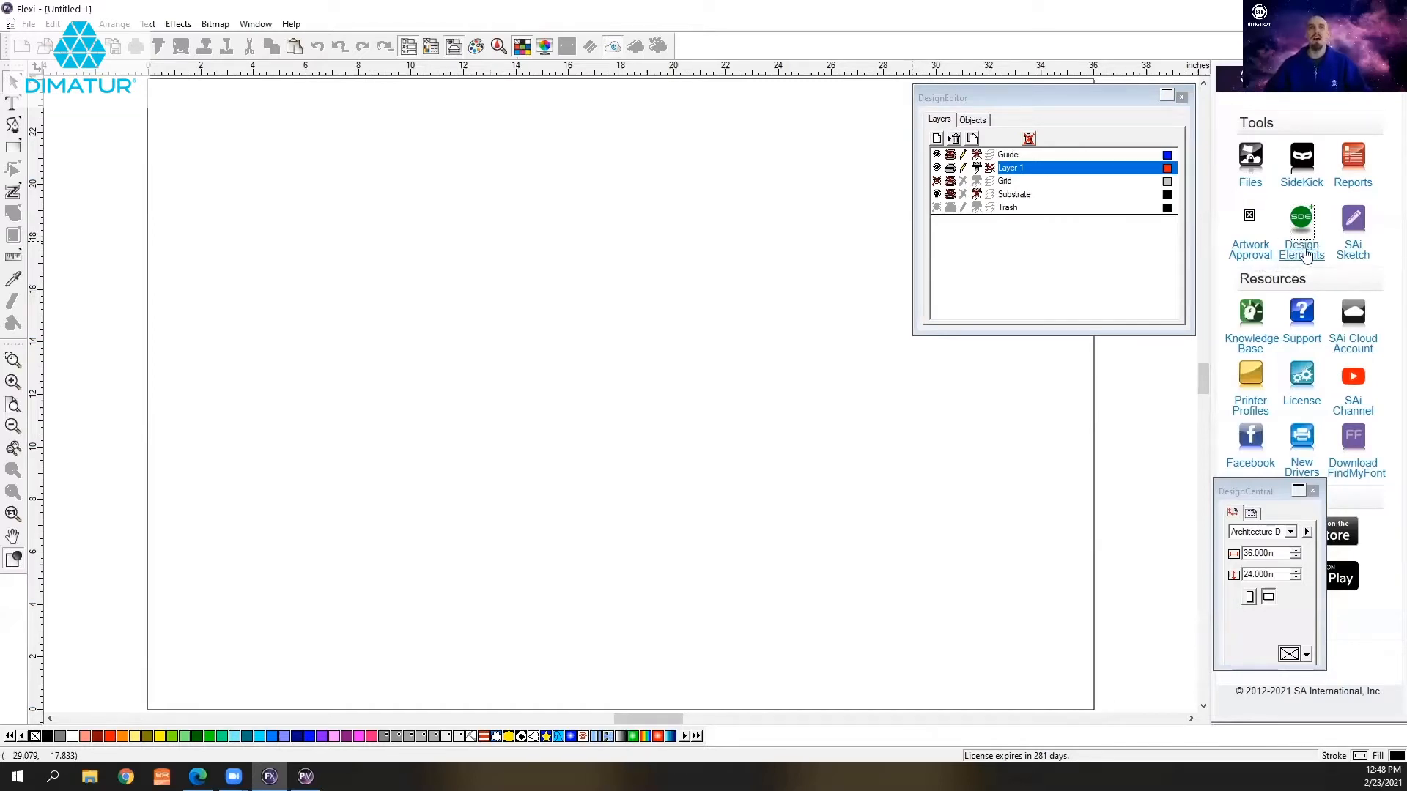
# - Open the Design Elements website and set the template finder's supplier to Art Station (US)
pyautogui.click(1306, 252)
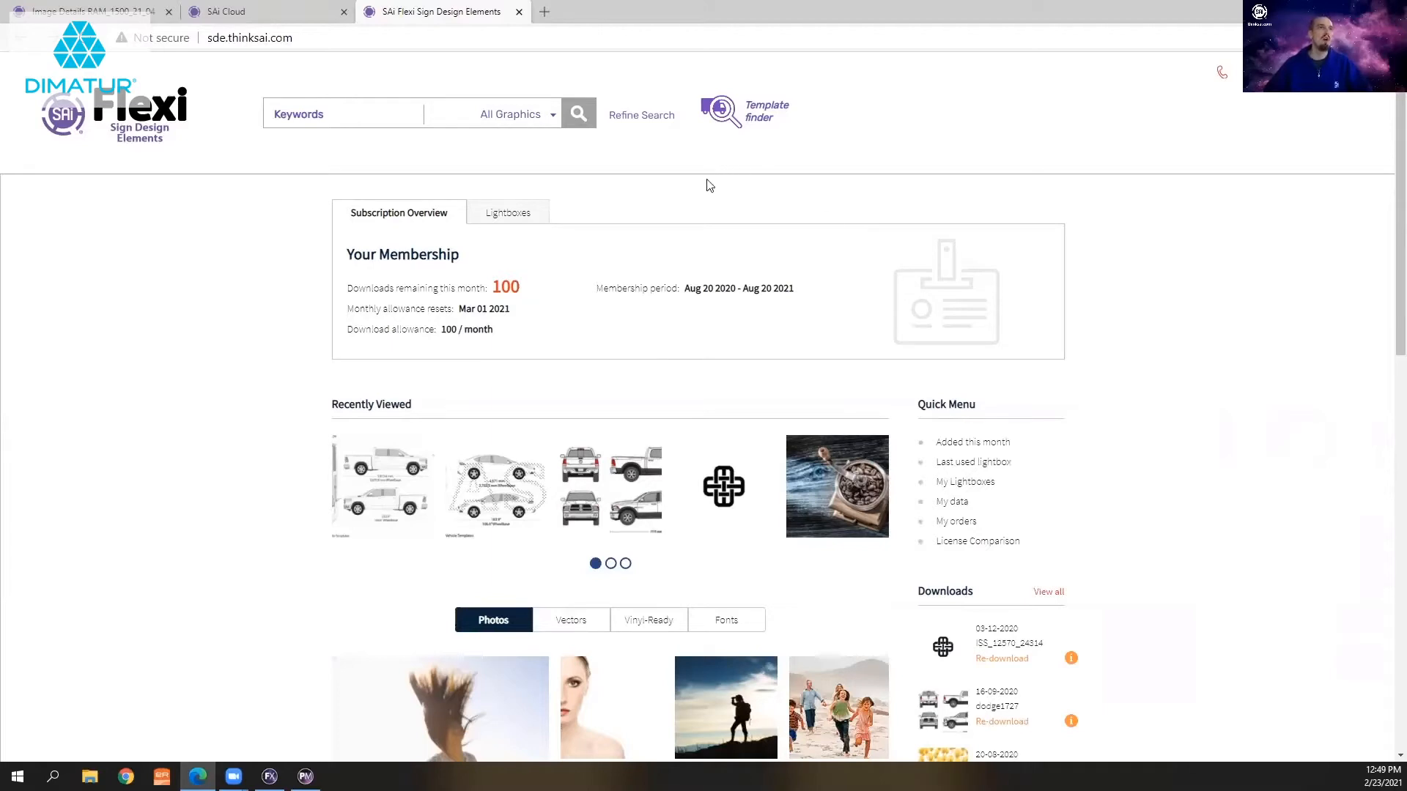
pyautogui.click(763, 110)
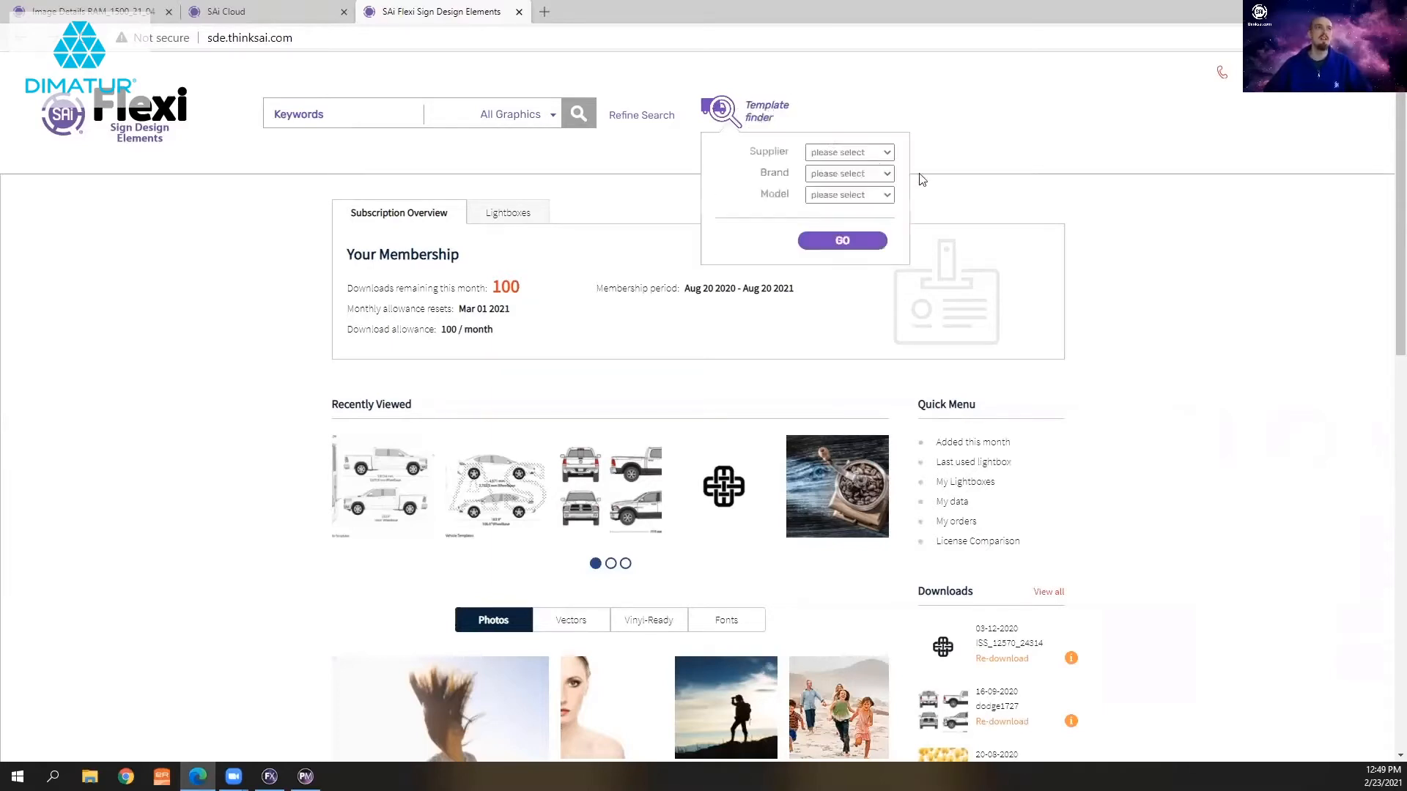
pyautogui.click(870, 152)
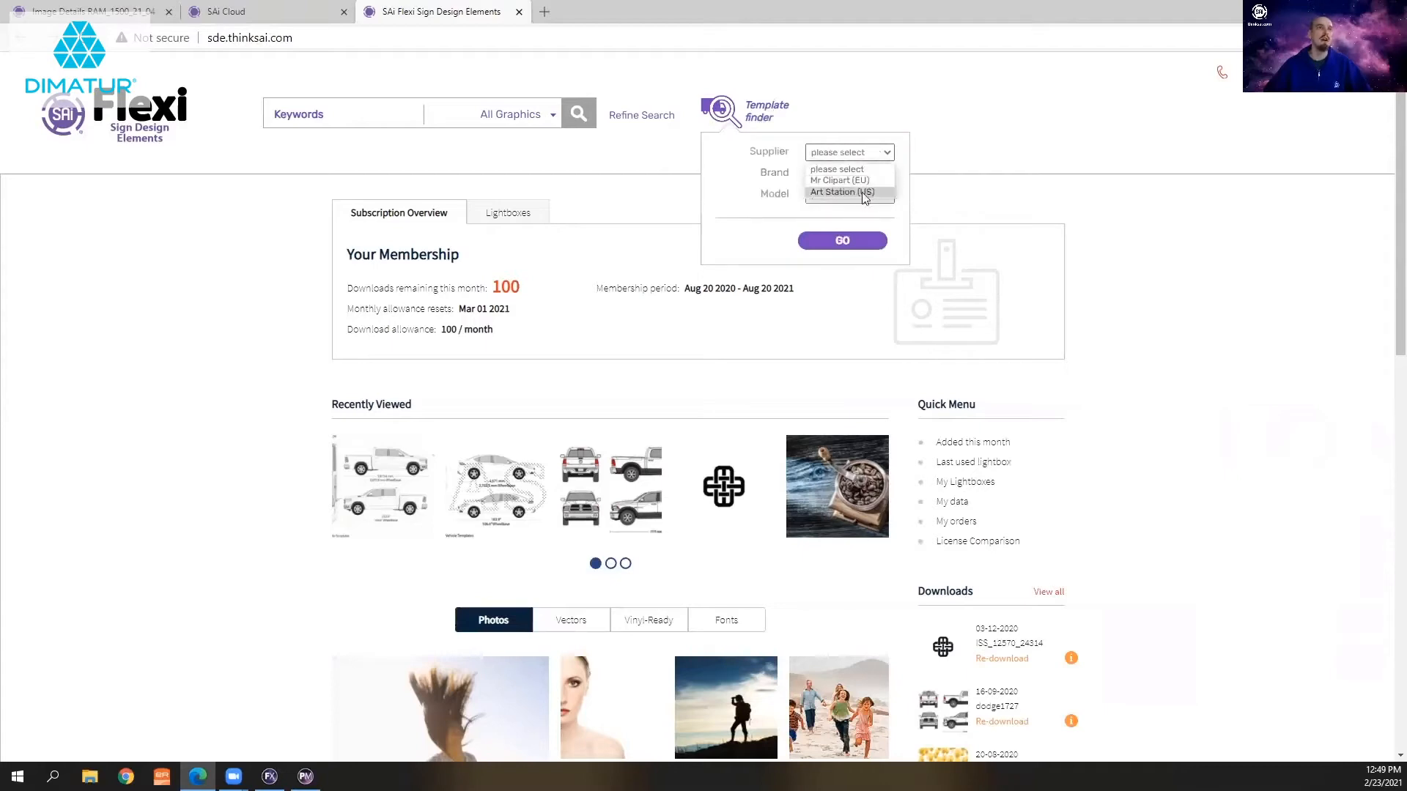
pyautogui.click(863, 192)
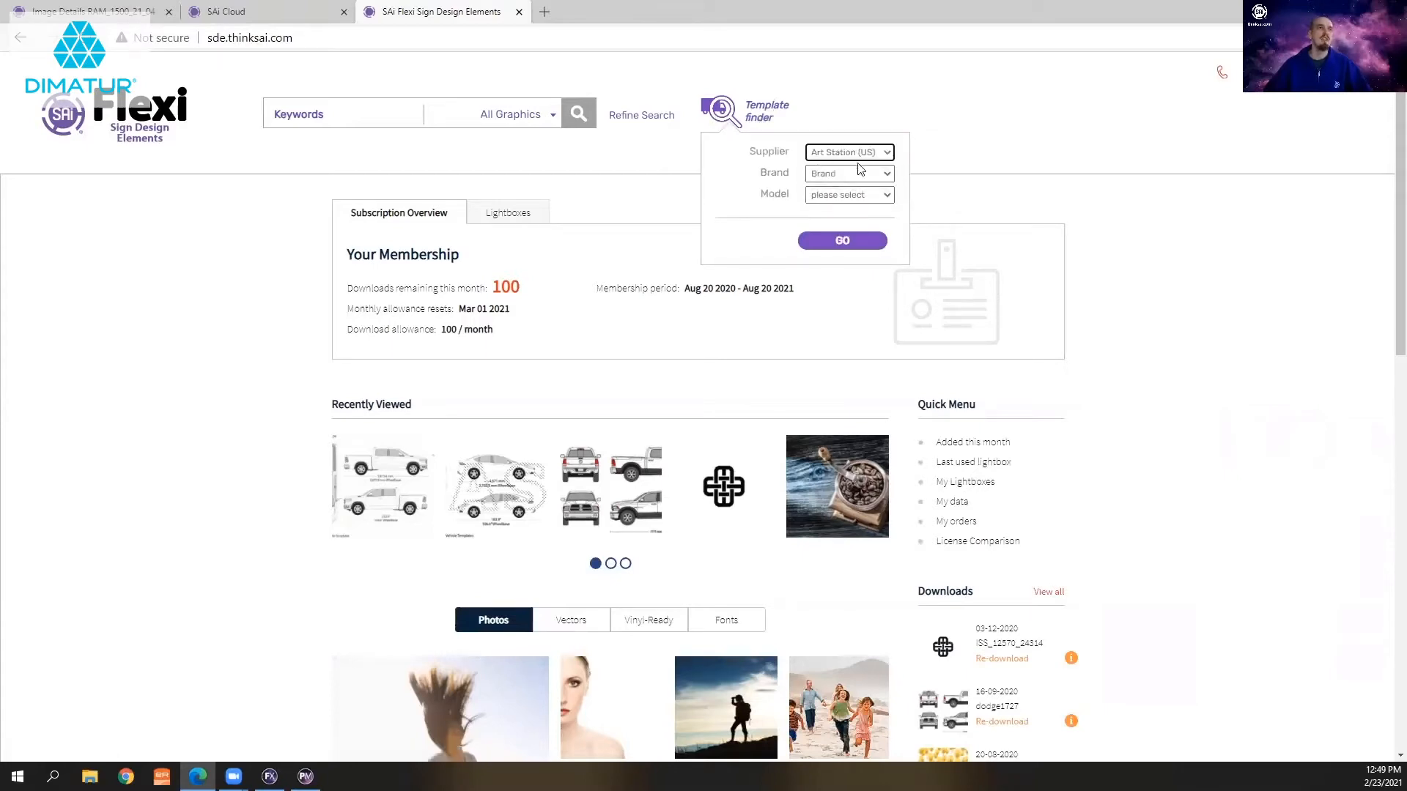
# - Search for Ford F-150 templates of any model year and open the details of a 2020 Ford F-150 crew cab template
pyautogui.click(886, 180)
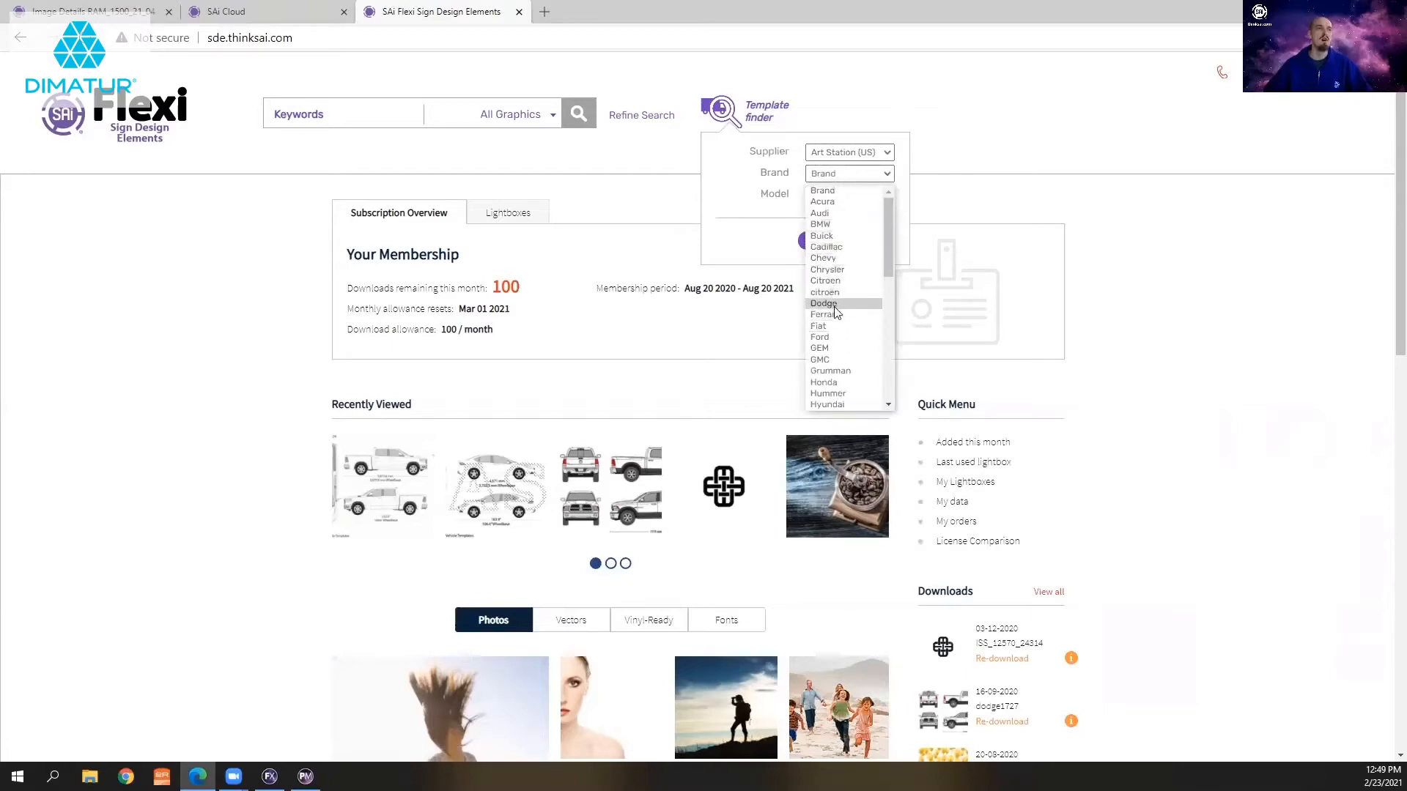
pyautogui.click(836, 338)
pyautogui.click(843, 195)
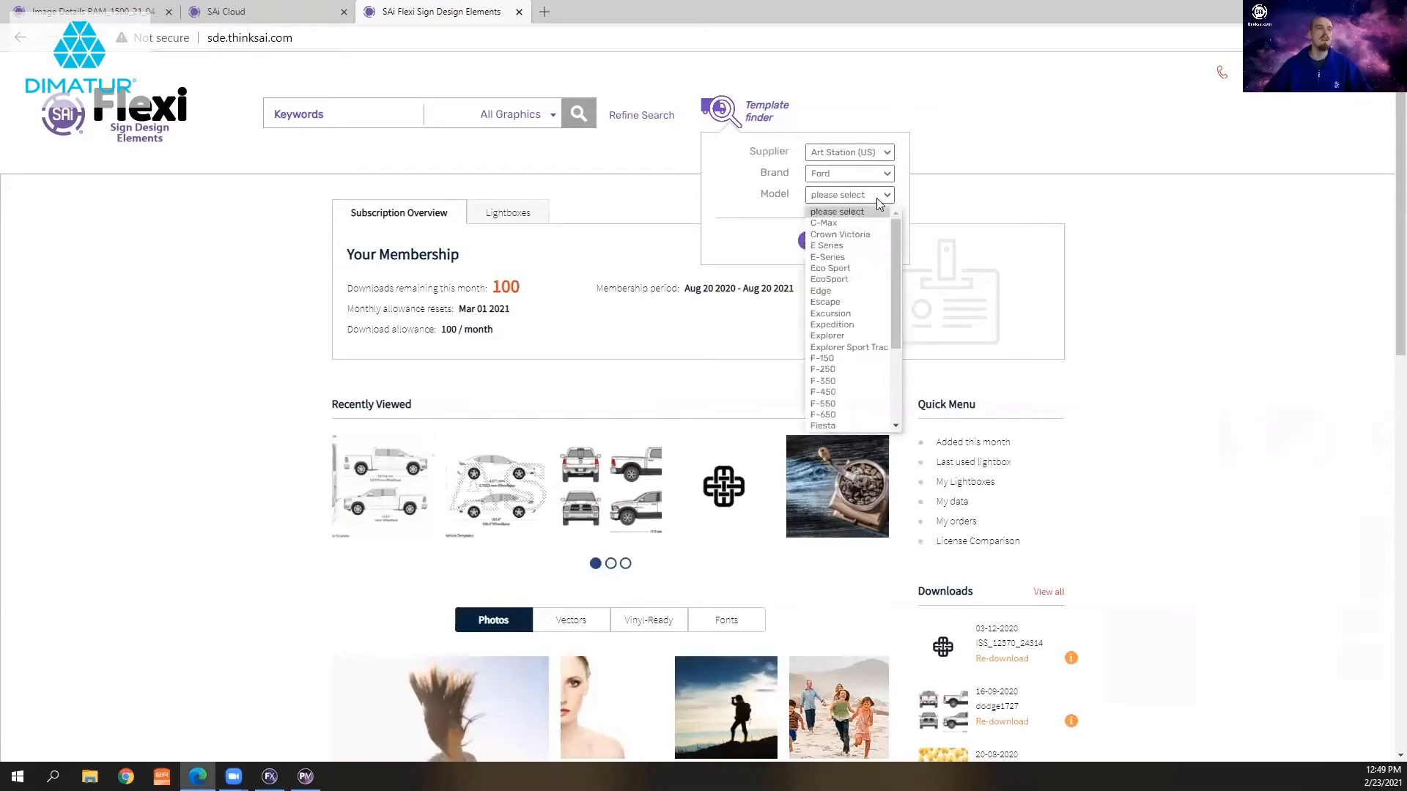
pyautogui.click(827, 359)
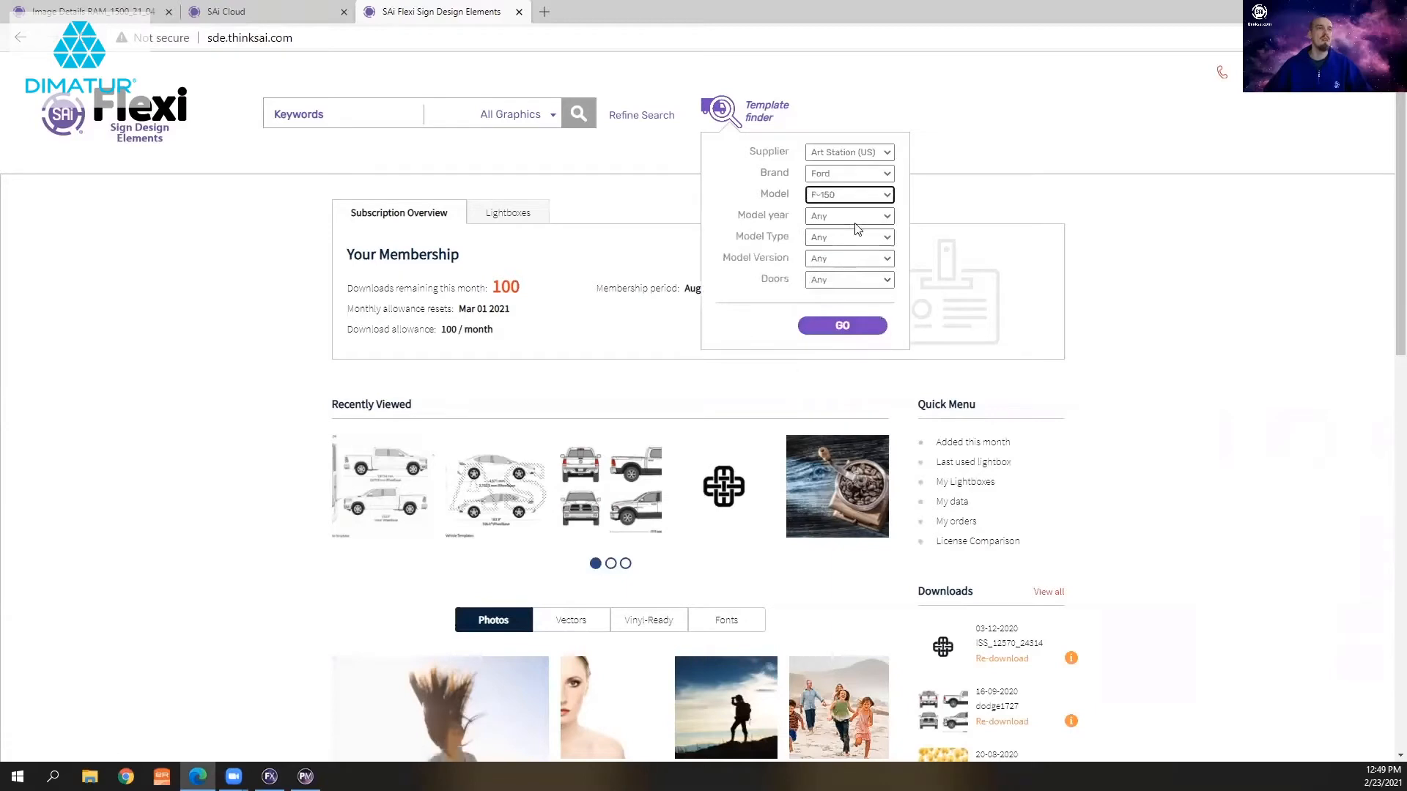
pyautogui.click(854, 221)
pyautogui.click(858, 219)
pyautogui.click(865, 329)
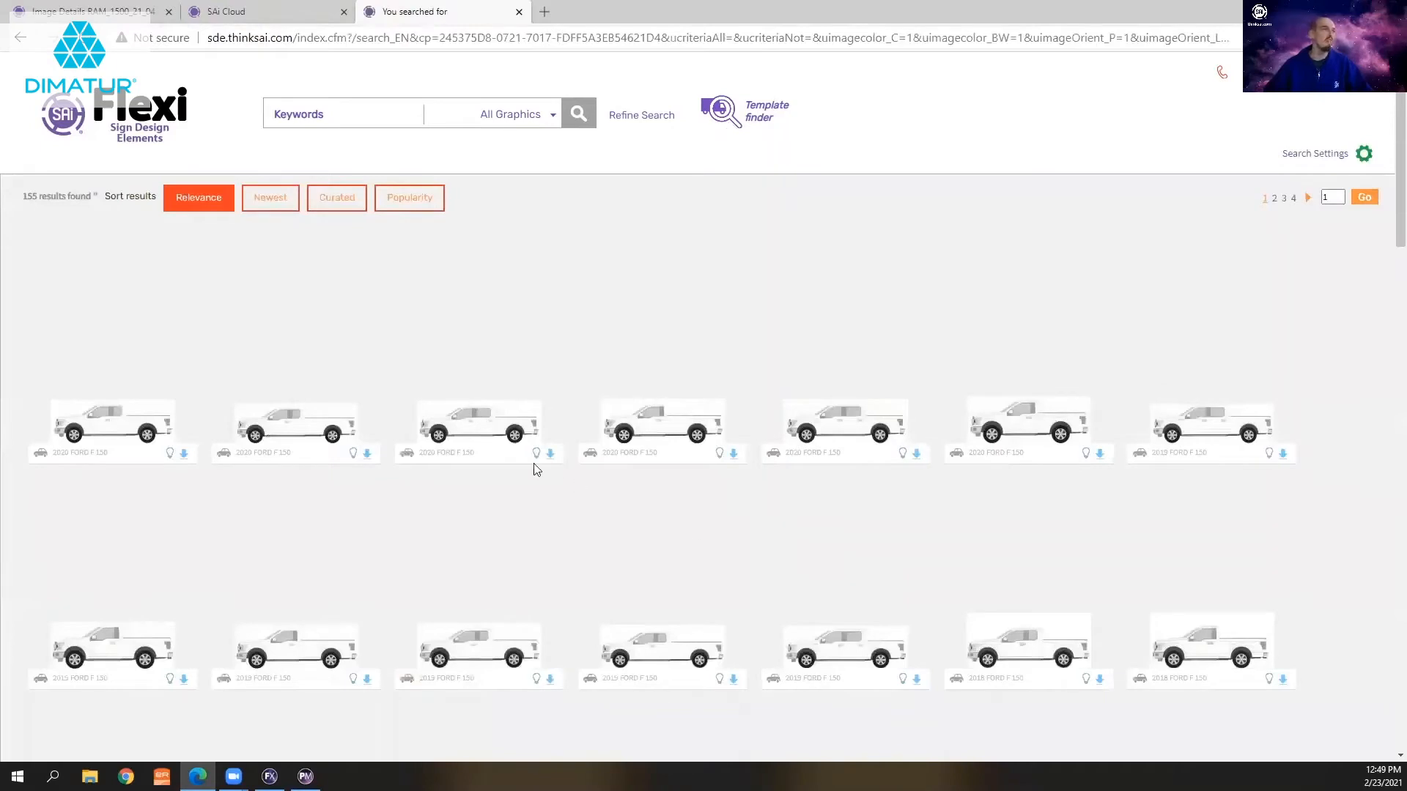
pyautogui.moveTo(487, 443)
pyautogui.click(503, 483)
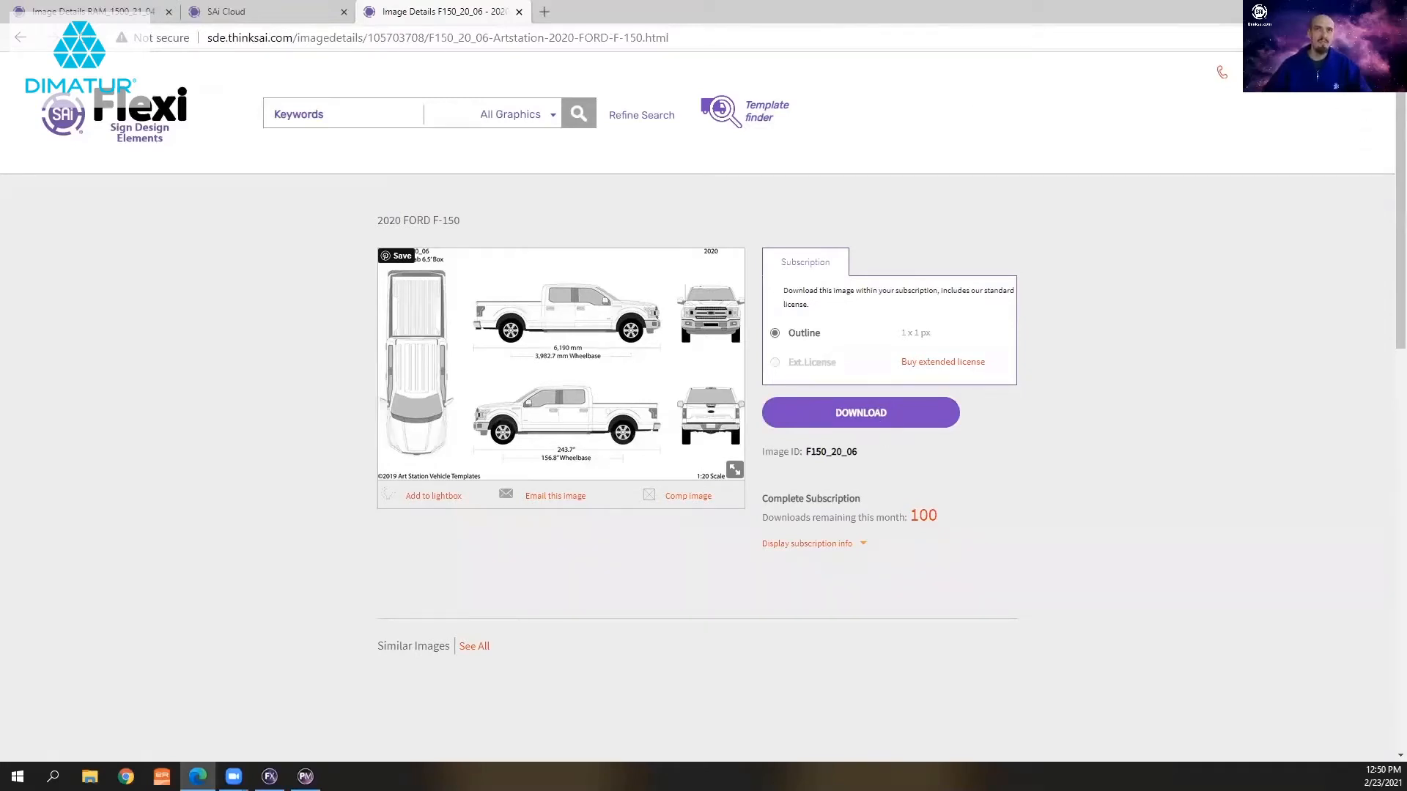
# - Switch back to Flexi and open dodge1727.ai from the dodge1727 folder, importing its text as paths
pyautogui.hotkey('alt', 'Tab')
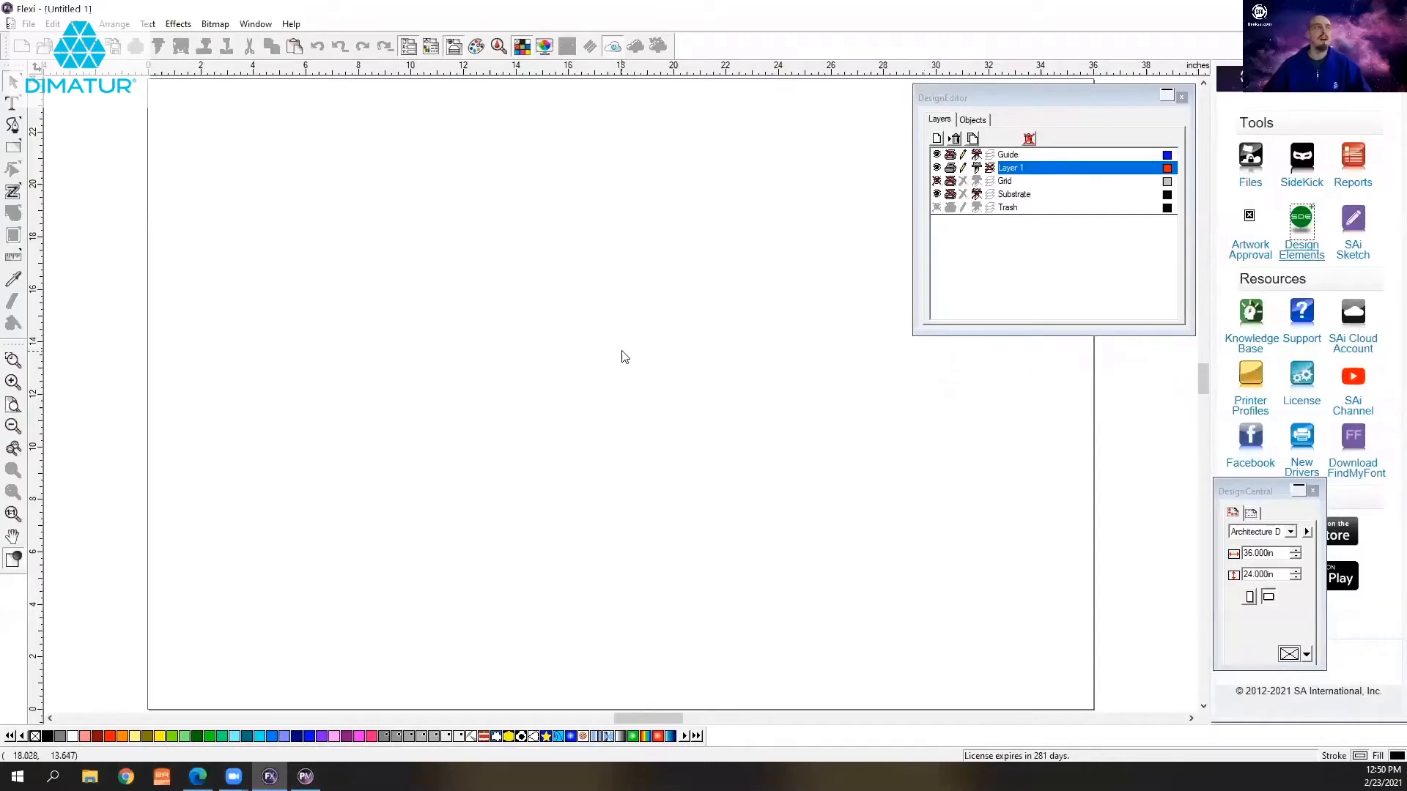
pyautogui.click(28, 23)
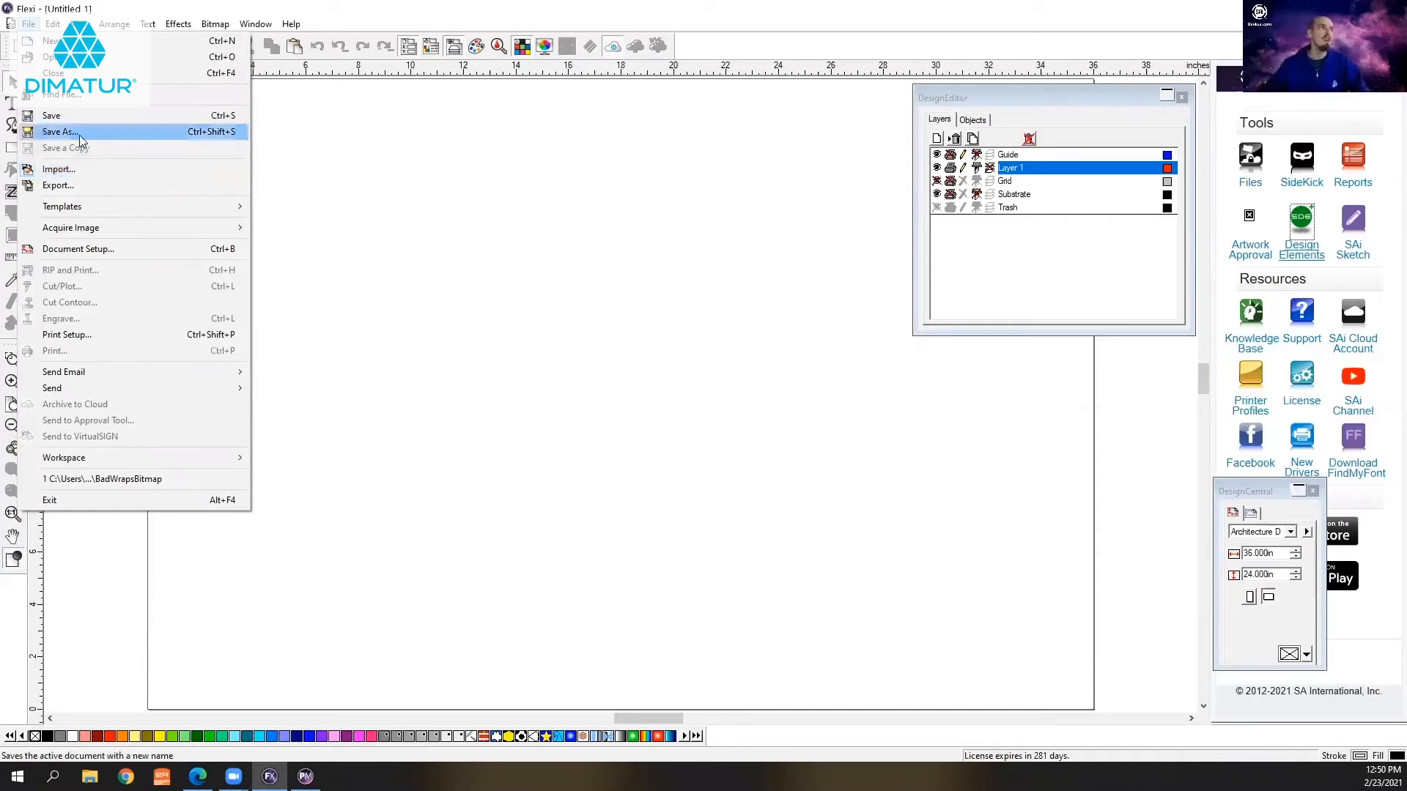
pyautogui.click(58, 63)
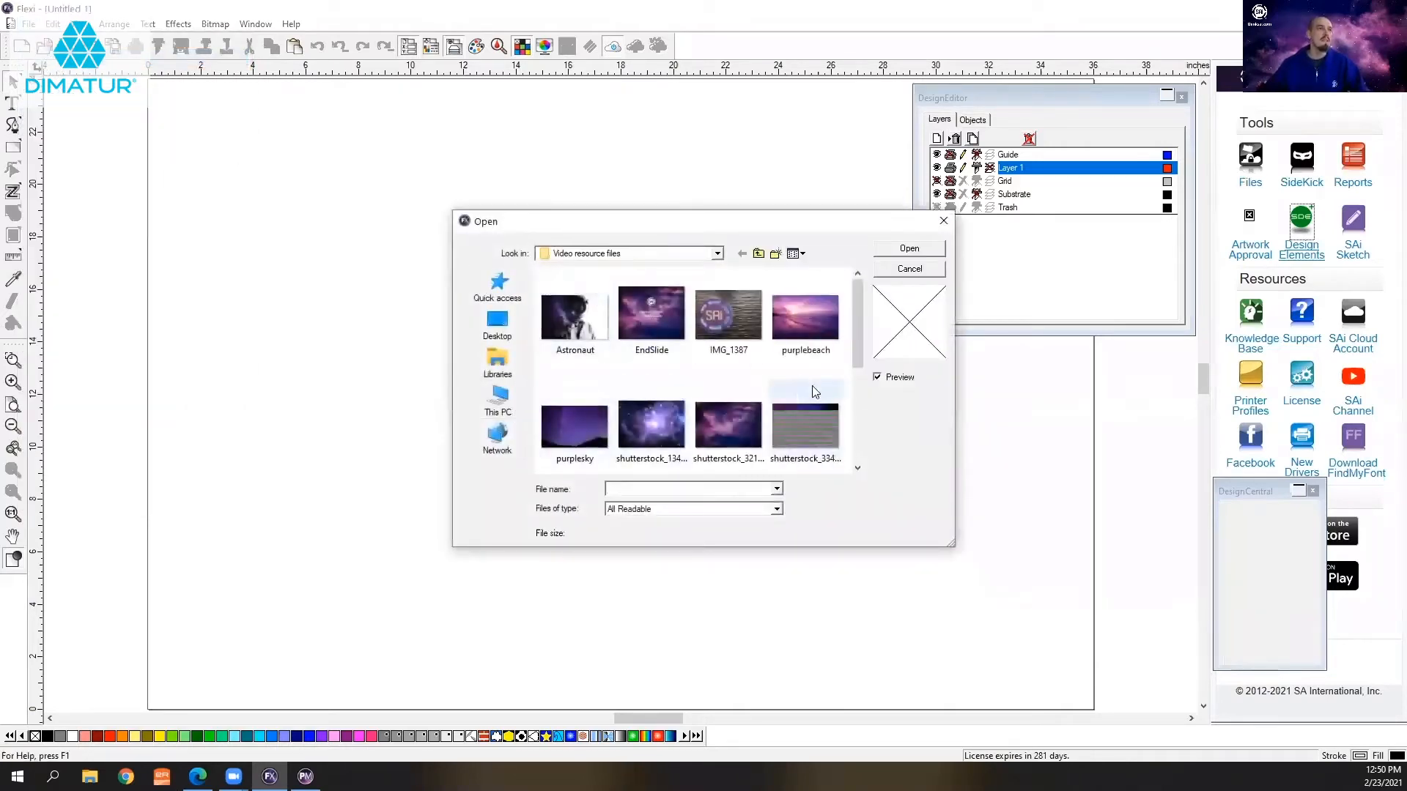
pyautogui.click(758, 253)
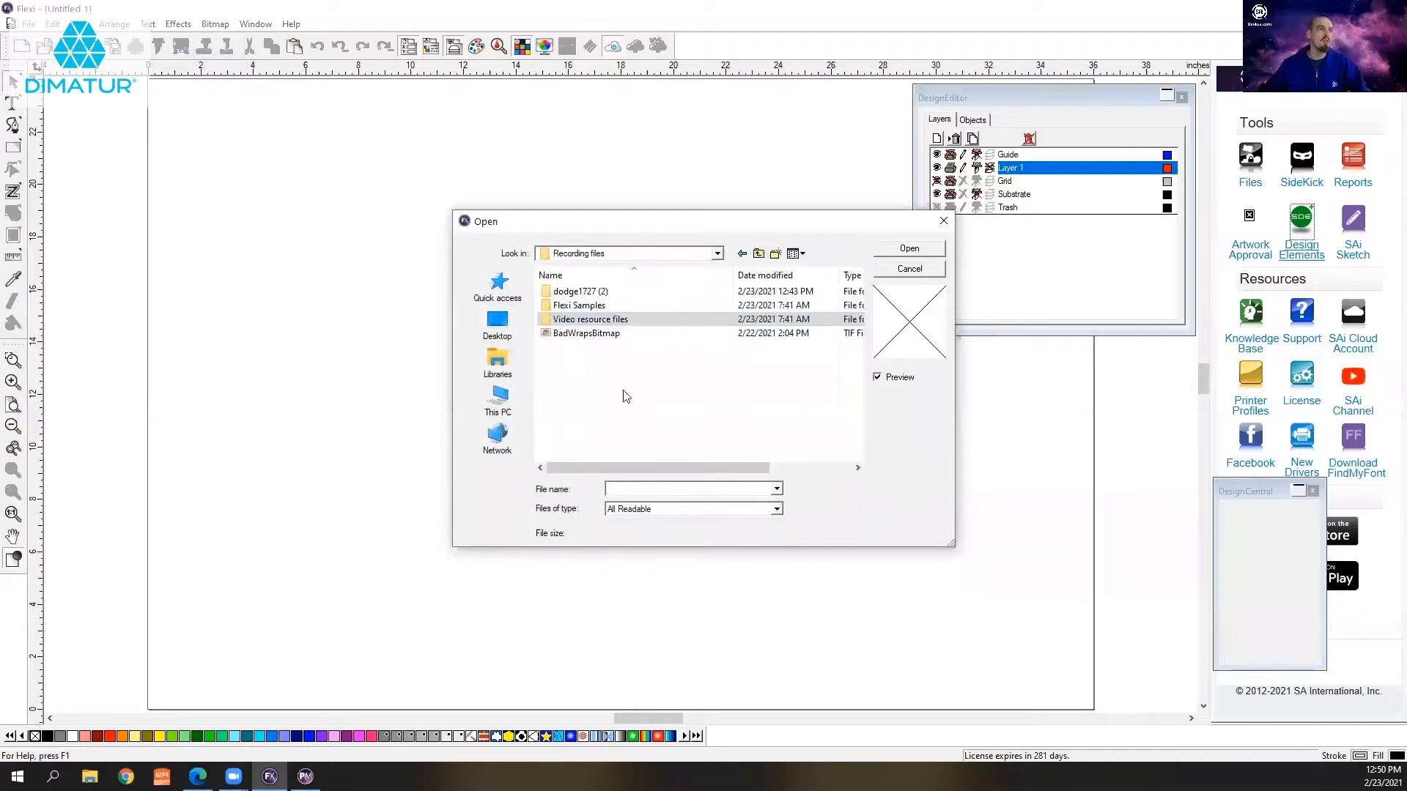
pyautogui.doubleClick(579, 292)
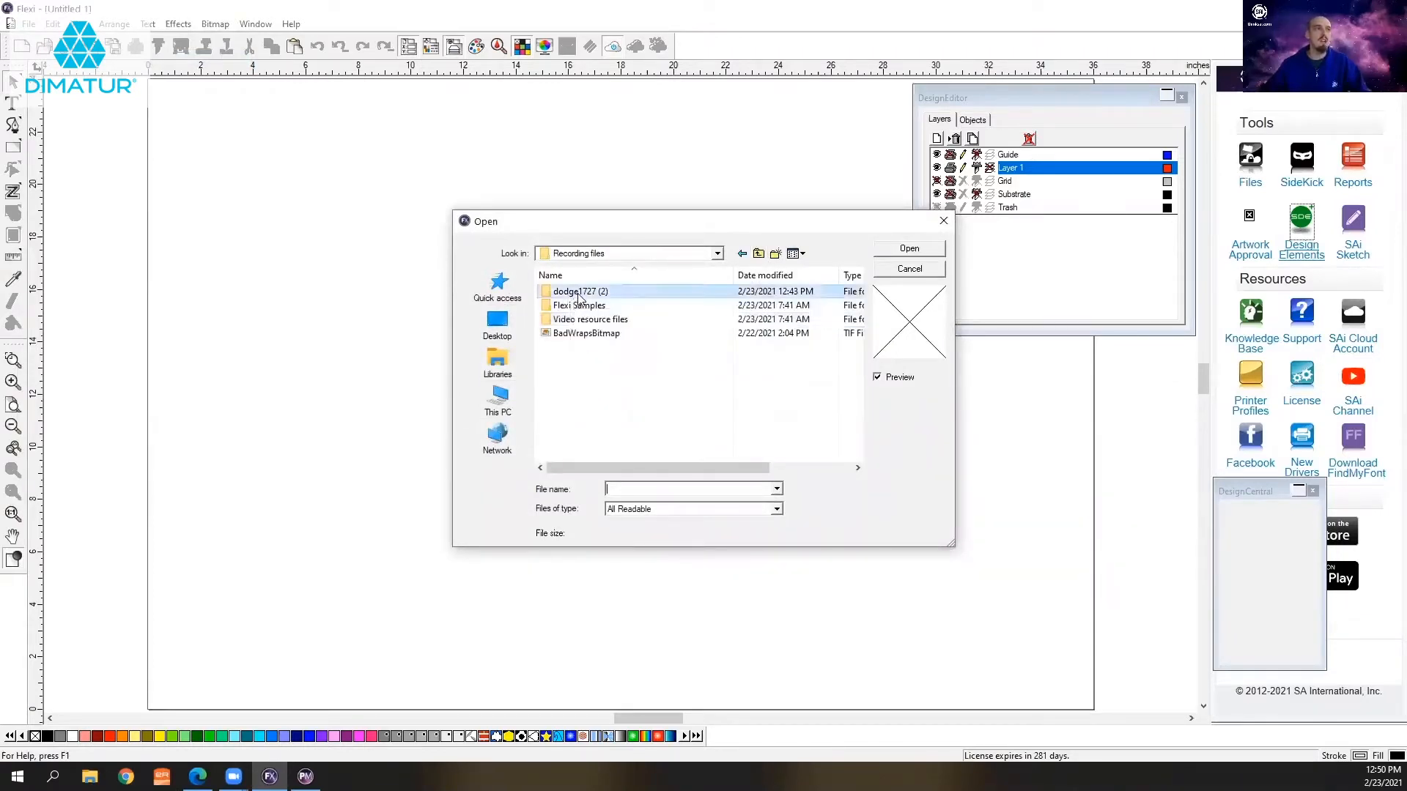
pyautogui.doubleClick(584, 293)
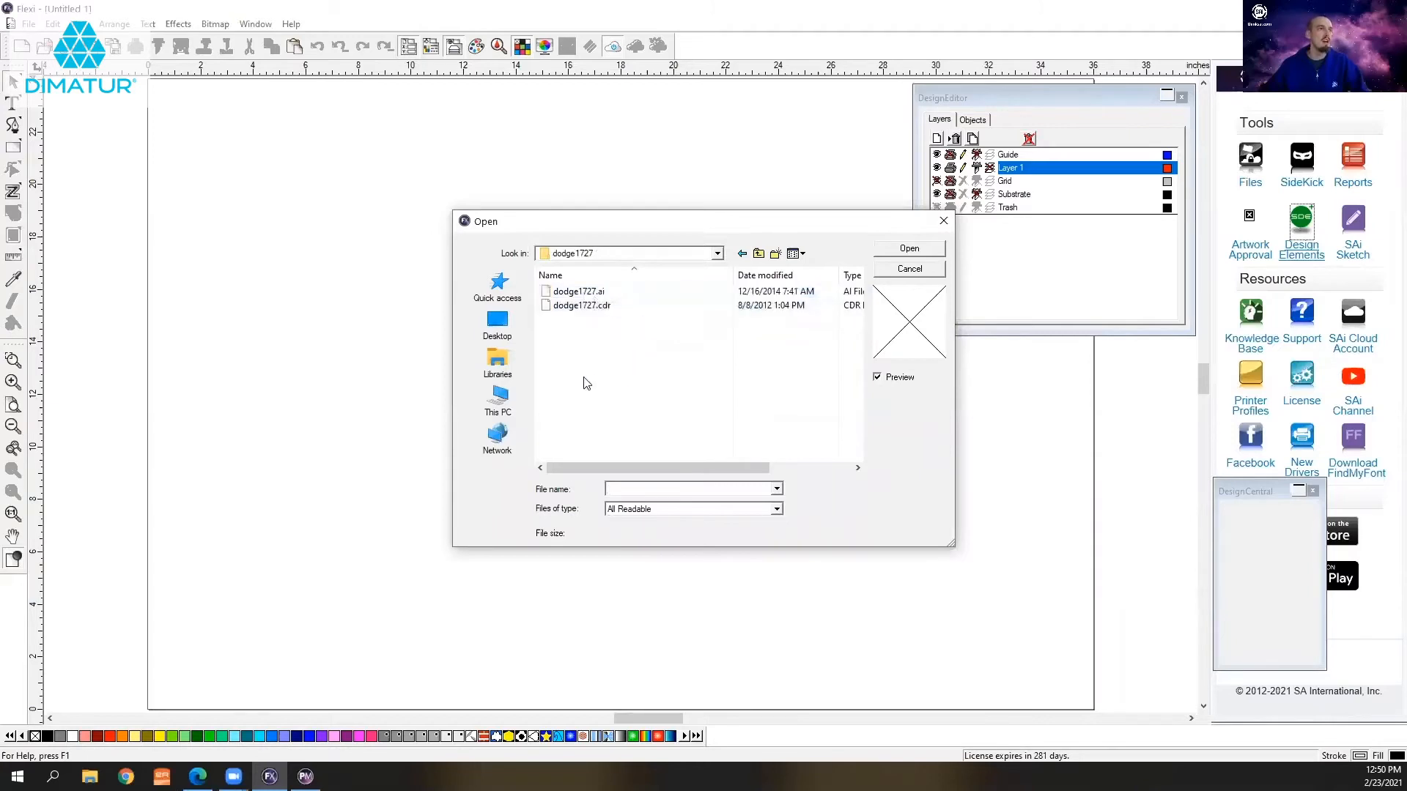
pyautogui.click(584, 294)
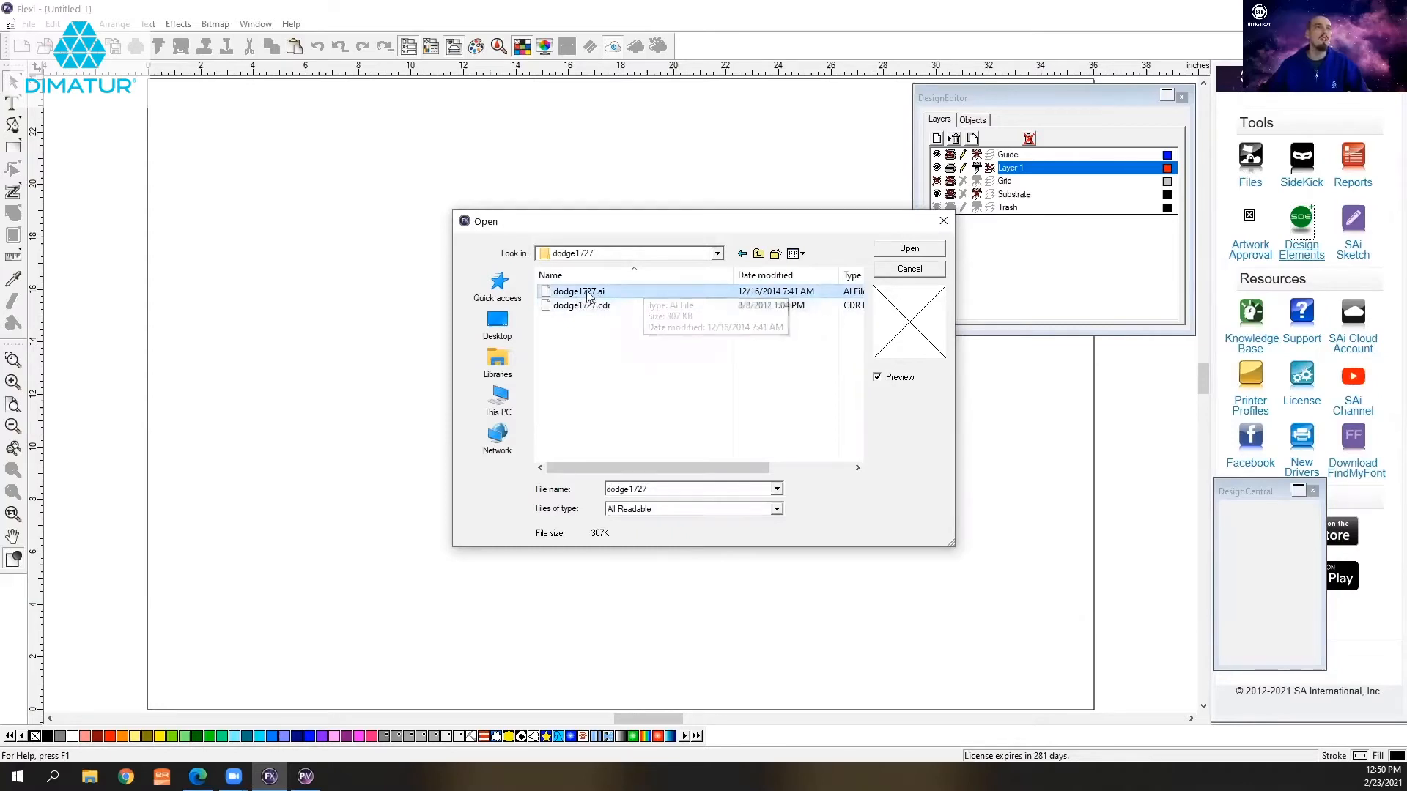
pyautogui.click(909, 250)
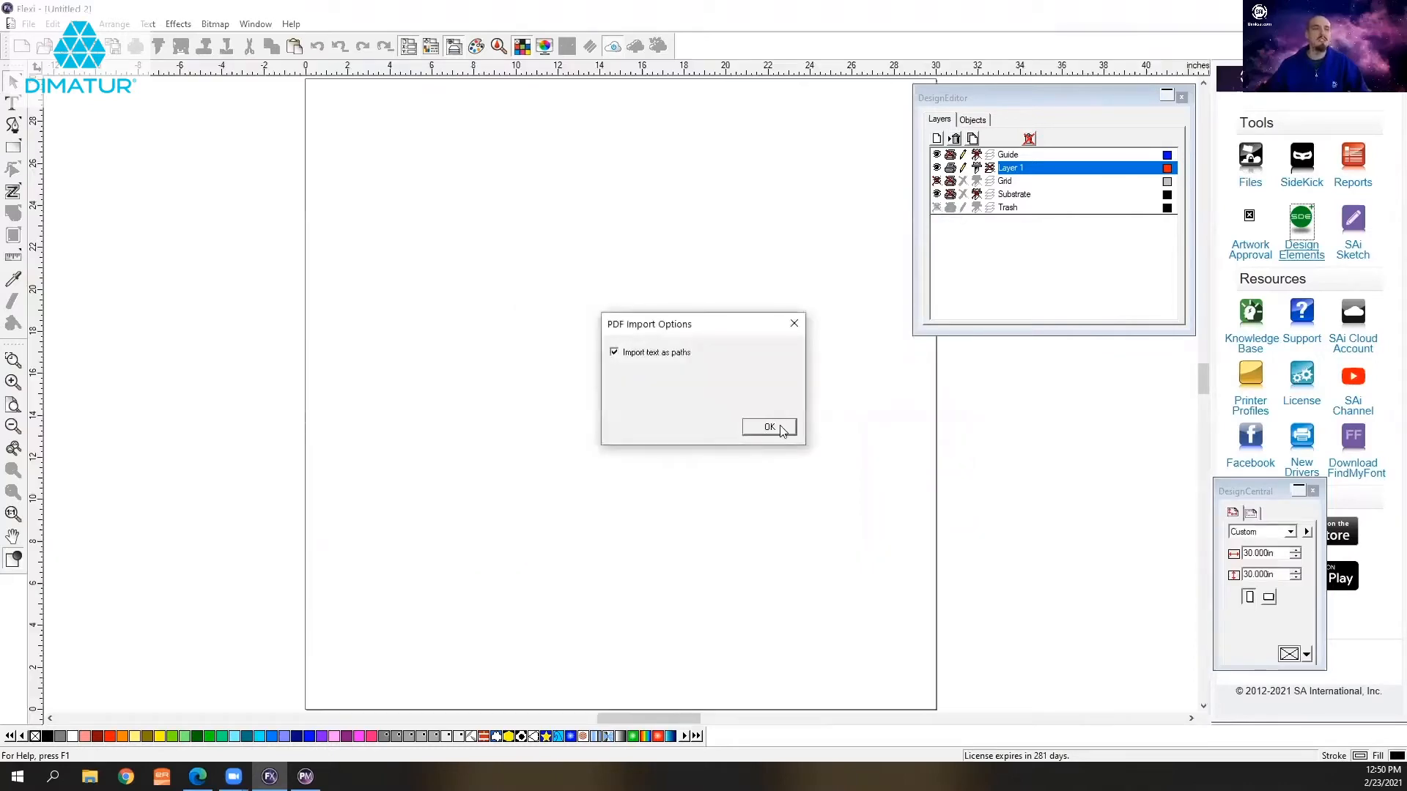
pyautogui.click(769, 428)
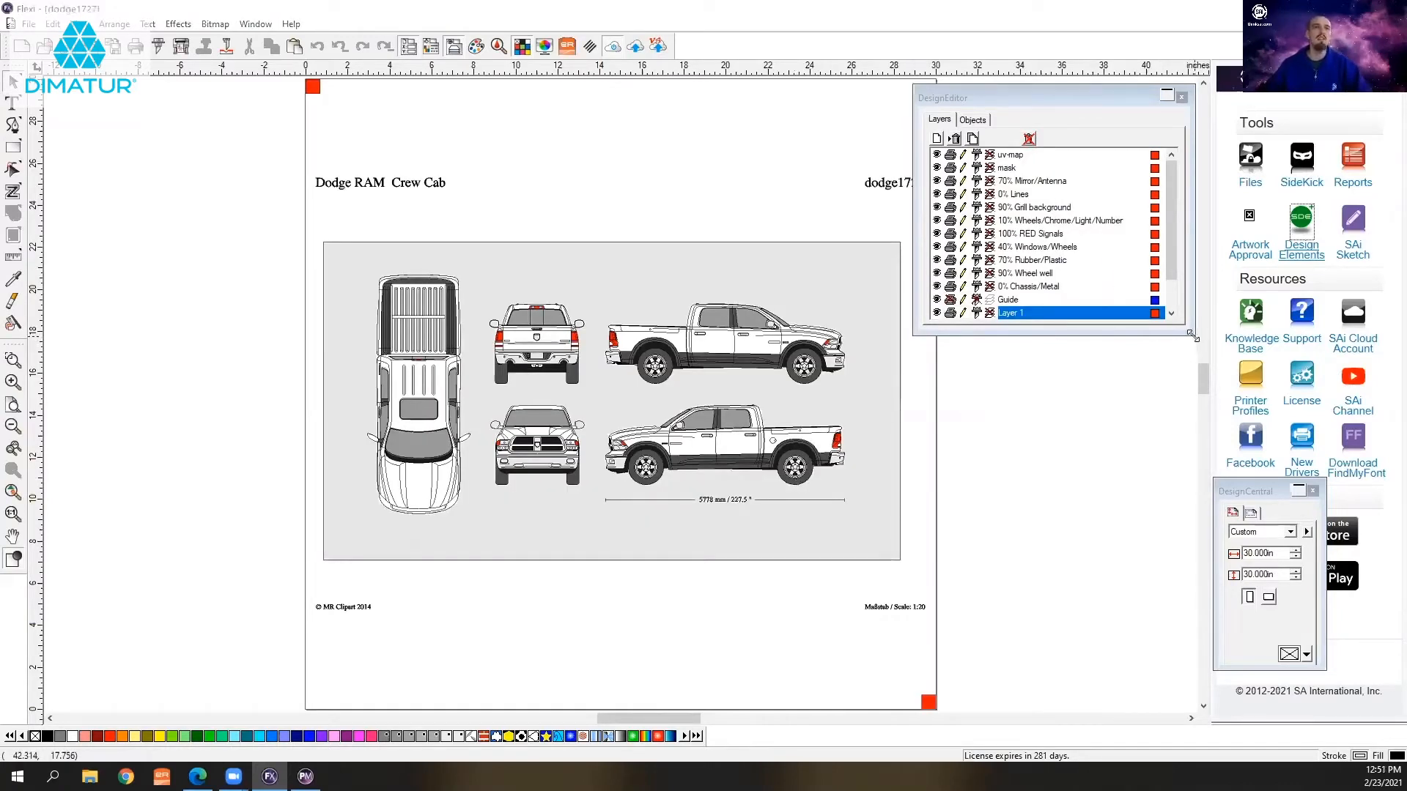
# - Enlarge the DesignEditor to fit the whole layer list and inspect the truck's rear view up close
pyautogui.moveTo(1192, 335); pyautogui.dragTo(1196, 405)
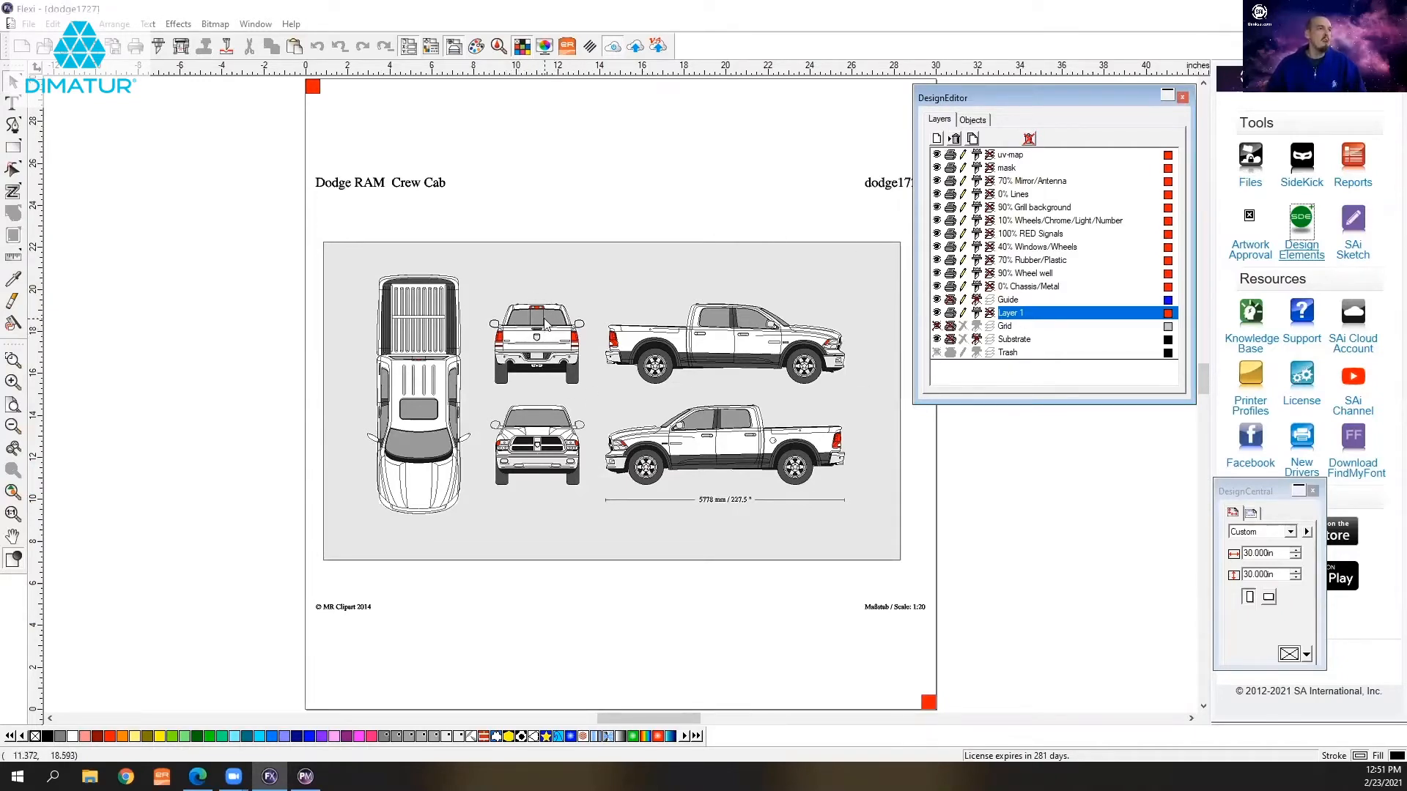
pyautogui.scroll(6, 565, 314)
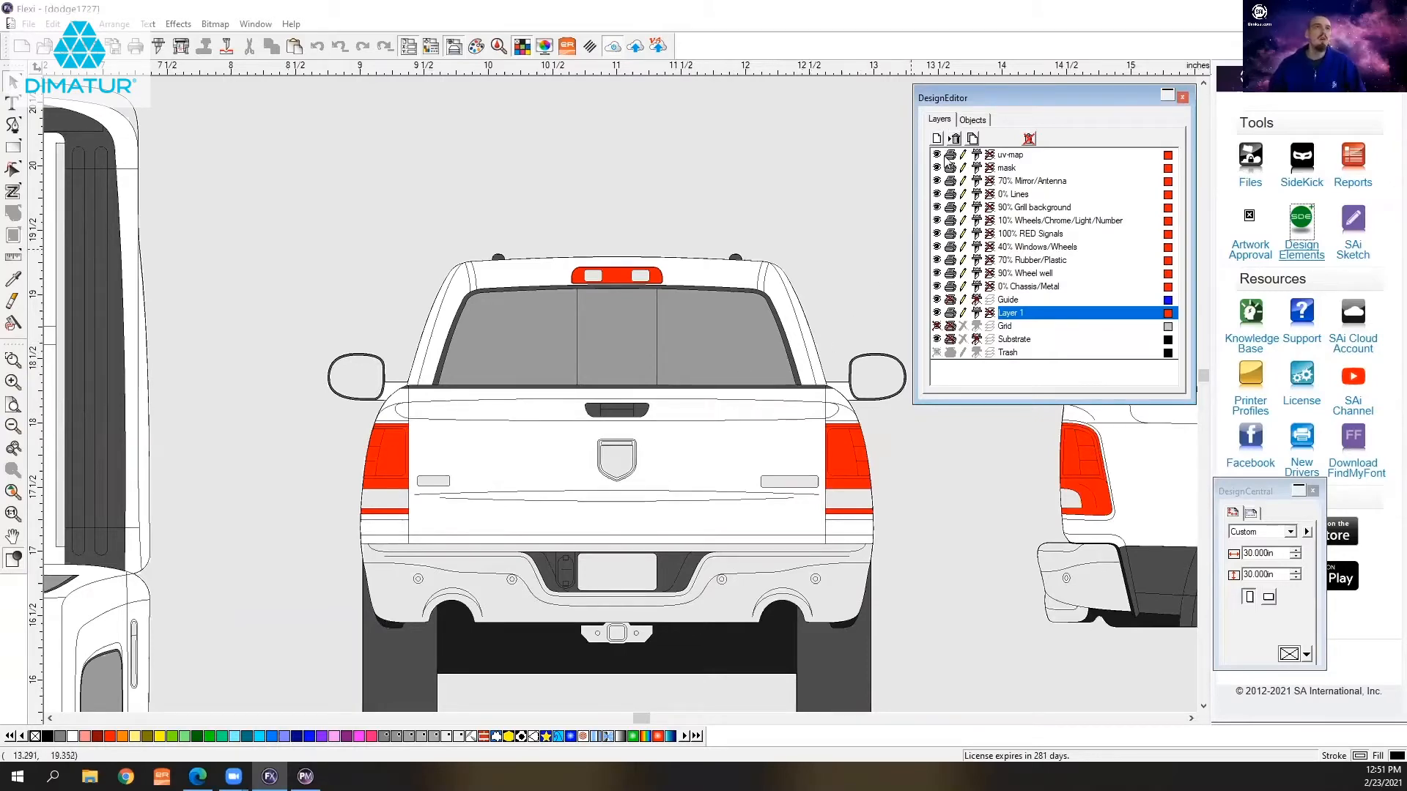
pyautogui.scroll(-5, 790, 224)
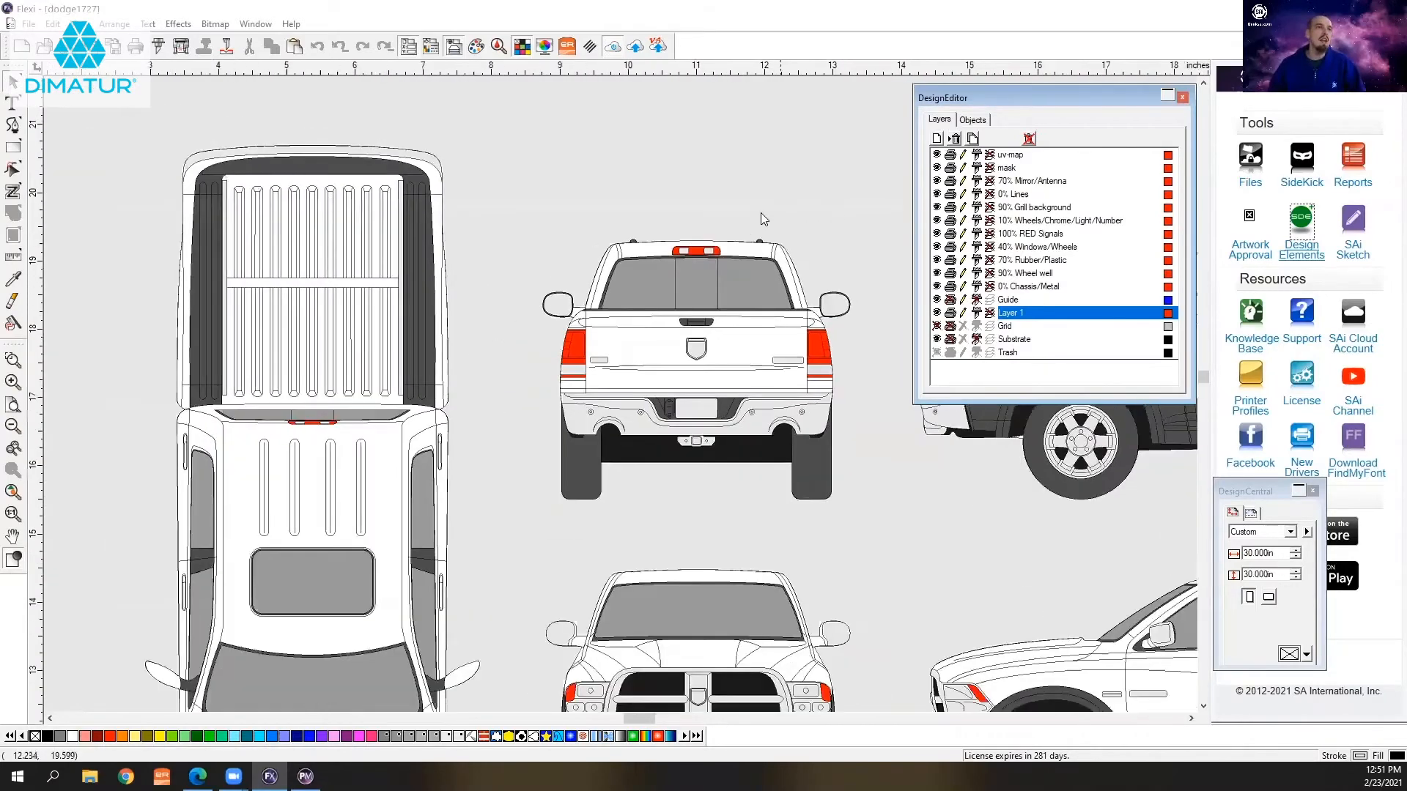
pyautogui.scroll(-1, 455, 169)
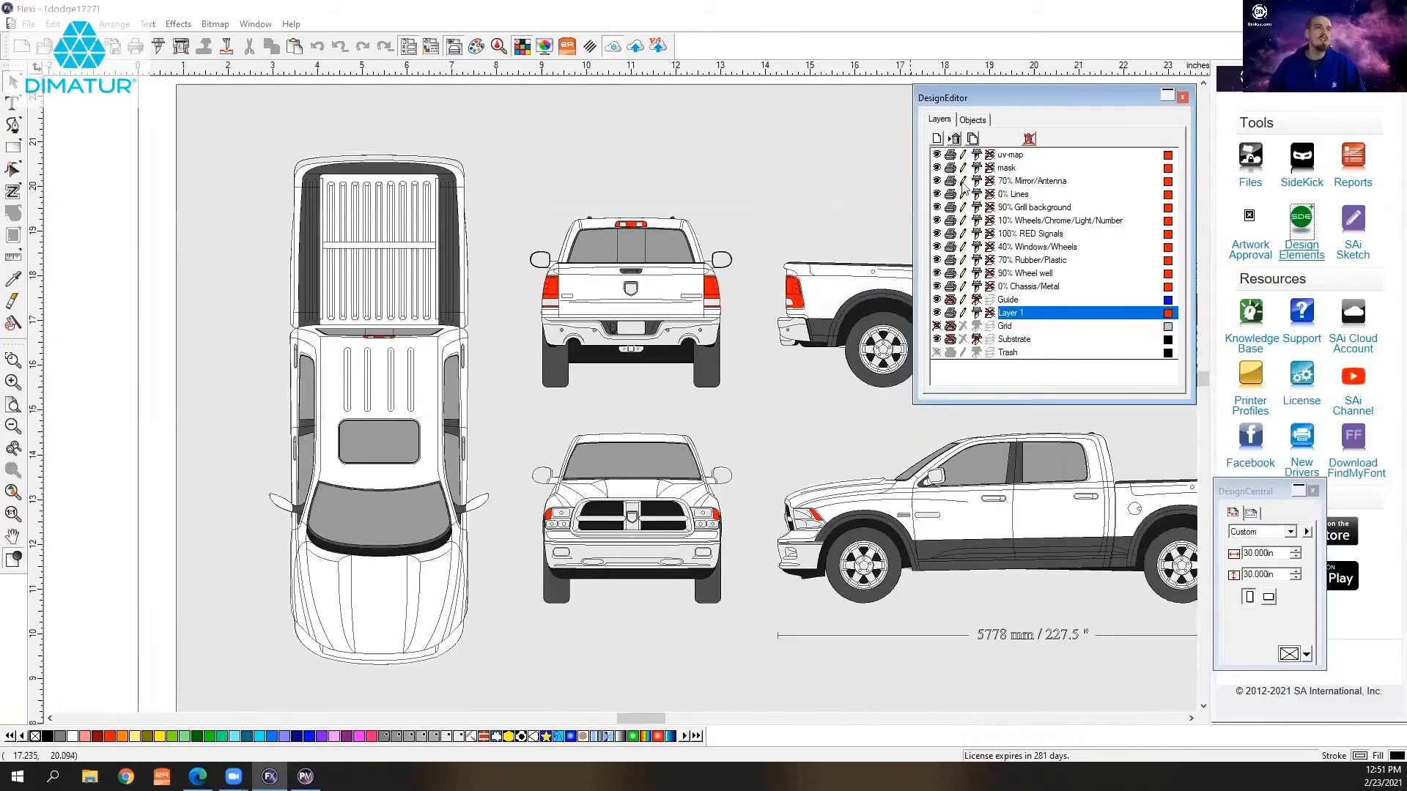
# - Hide the uv-map, mask, 70% Mirror/Antenna, 0% Lines and 90% Grill background layers
pyautogui.click(937, 155)
pyautogui.click(936, 168)
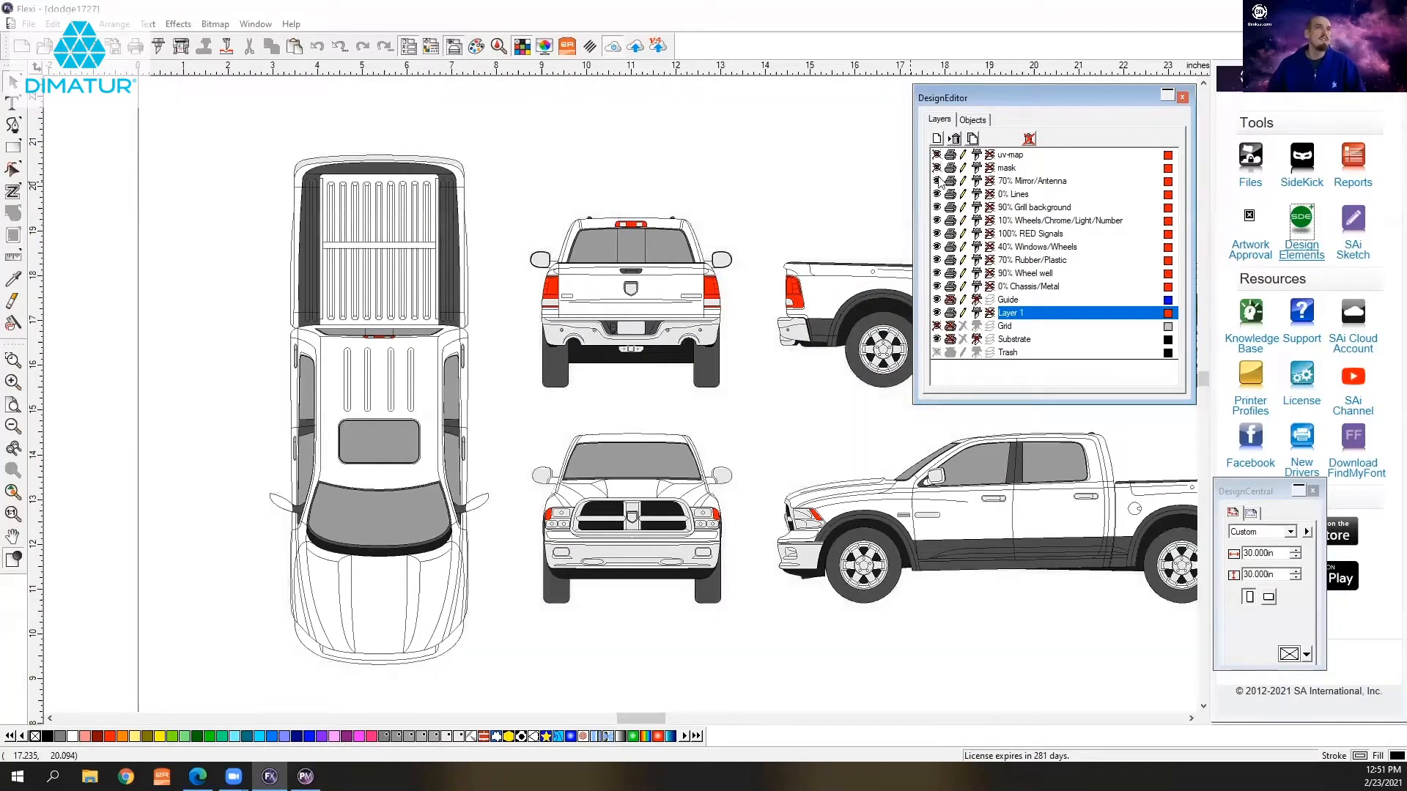
pyautogui.click(936, 181)
pyautogui.click(937, 194)
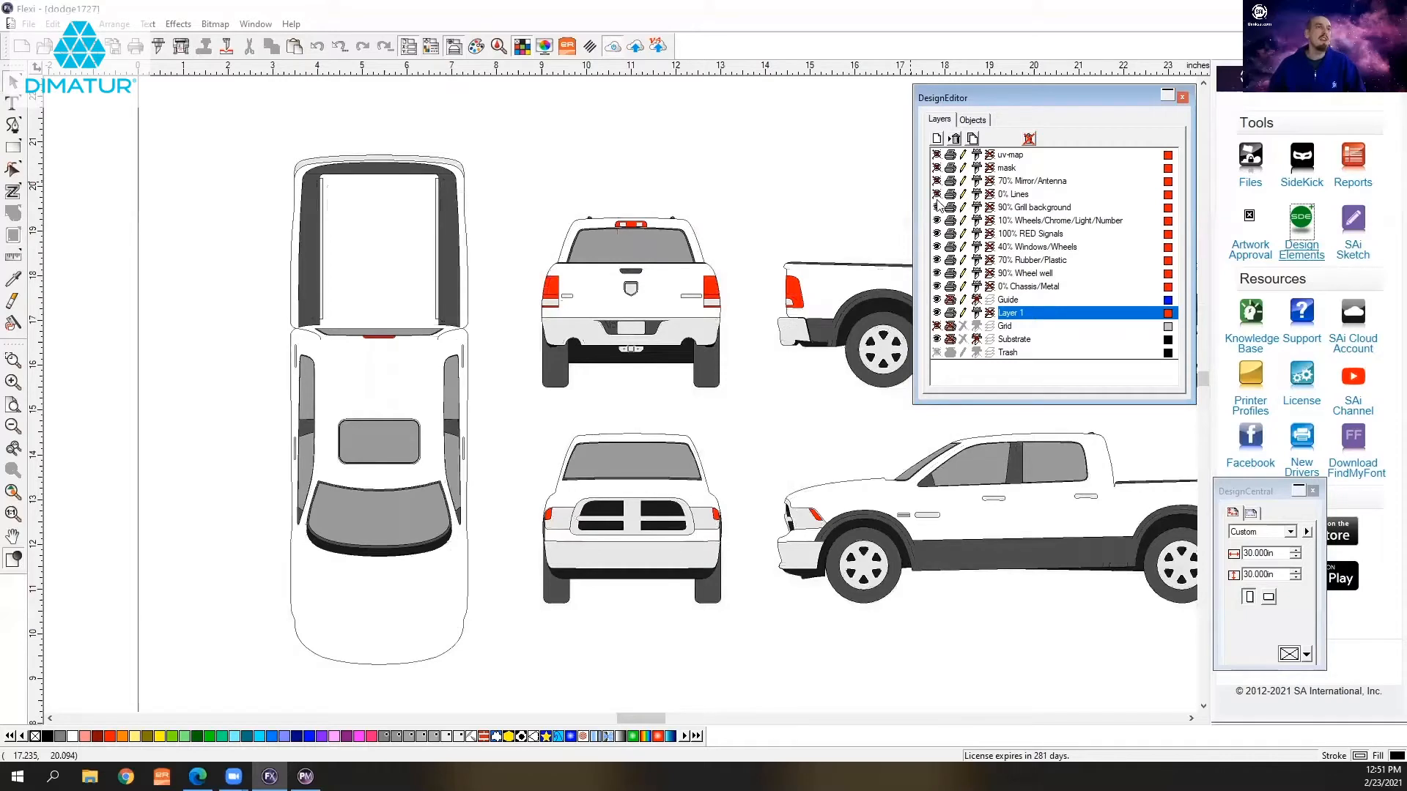
pyautogui.click(937, 207)
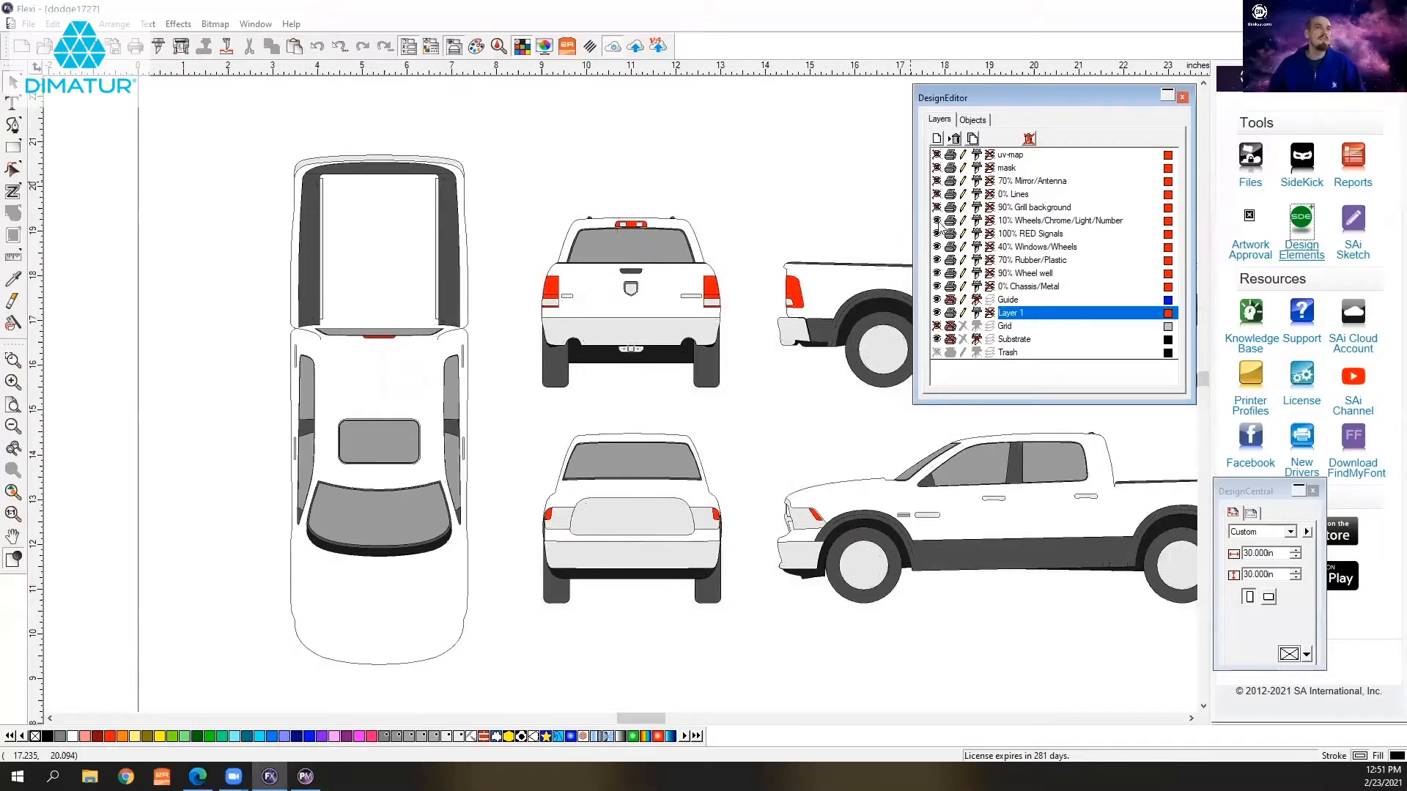
# - Hide the 10% Wheels/Chrome/Light/Number, 100% RED Signals, 70% Rubber/Plastic, 90% Wheel well and 0% Chassis/Metal layers
pyautogui.click(937, 220)
pyautogui.click(937, 234)
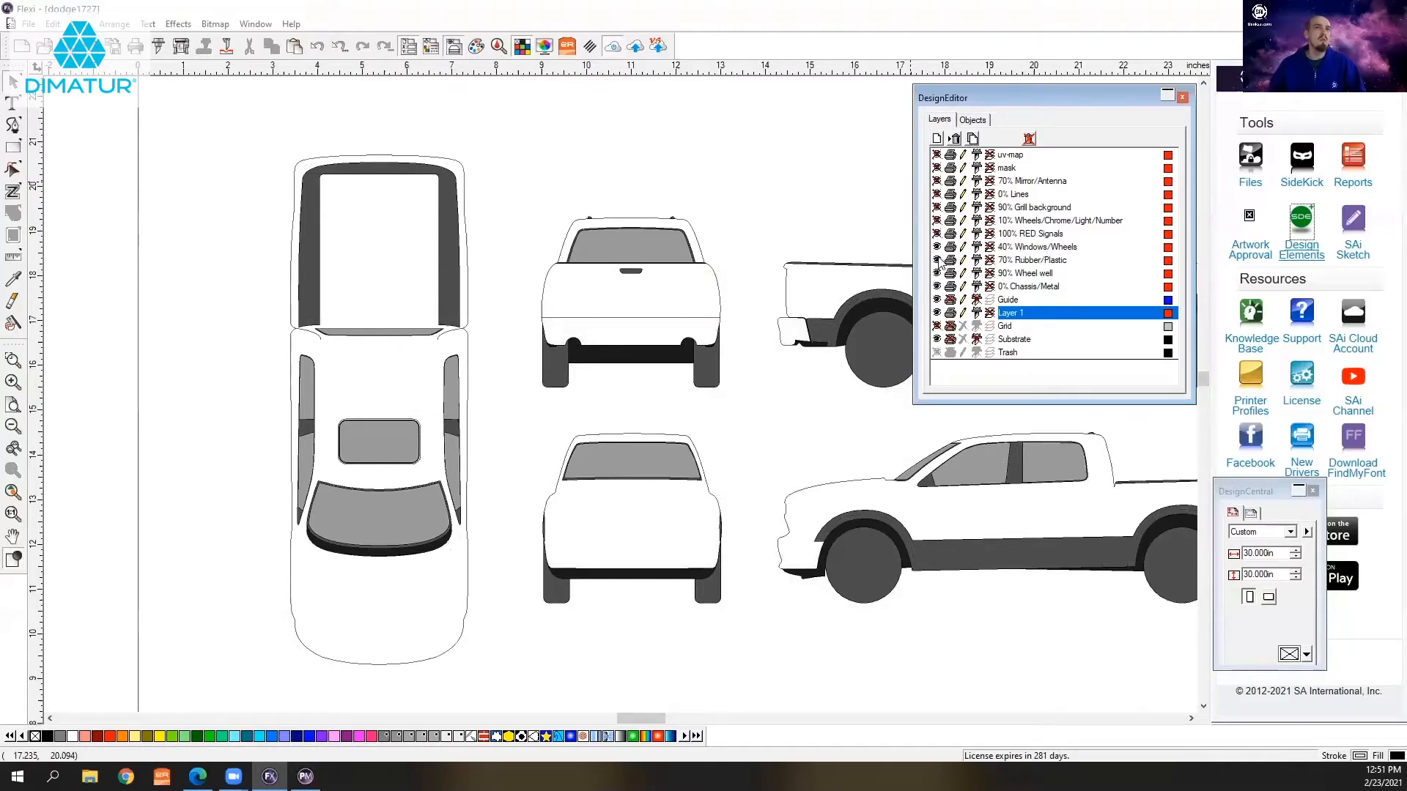
pyautogui.click(937, 260)
pyautogui.click(936, 273)
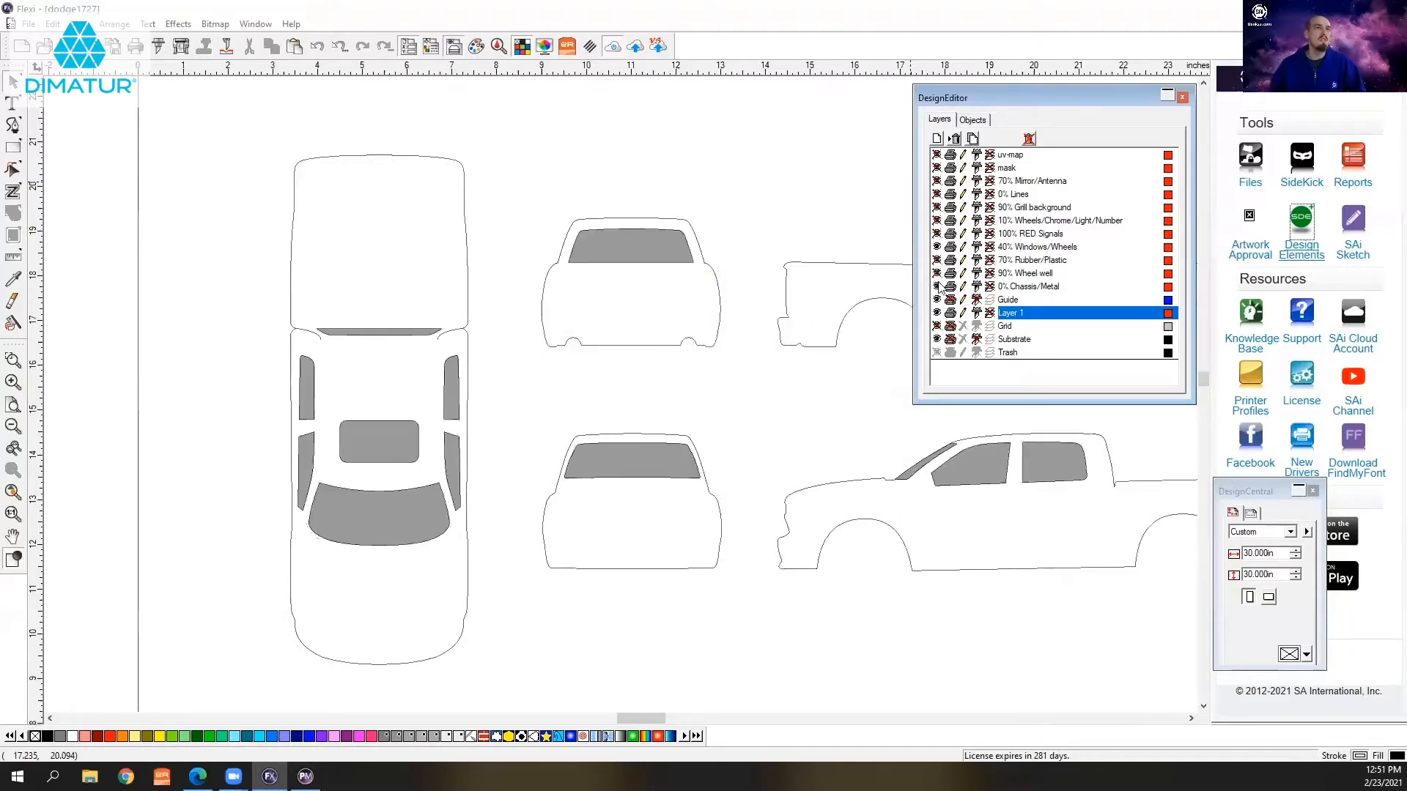
pyautogui.click(937, 286)
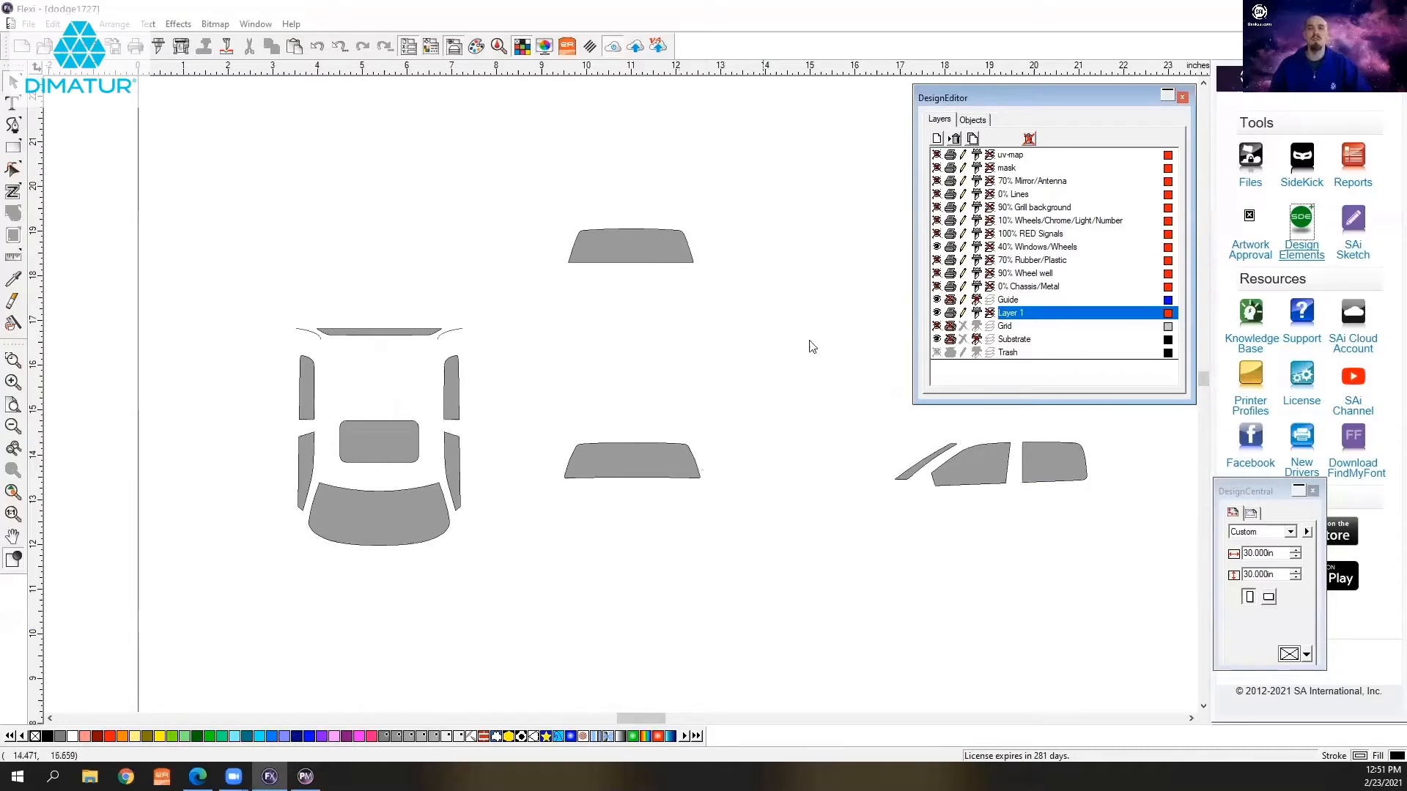
pyautogui.click(609, 200)
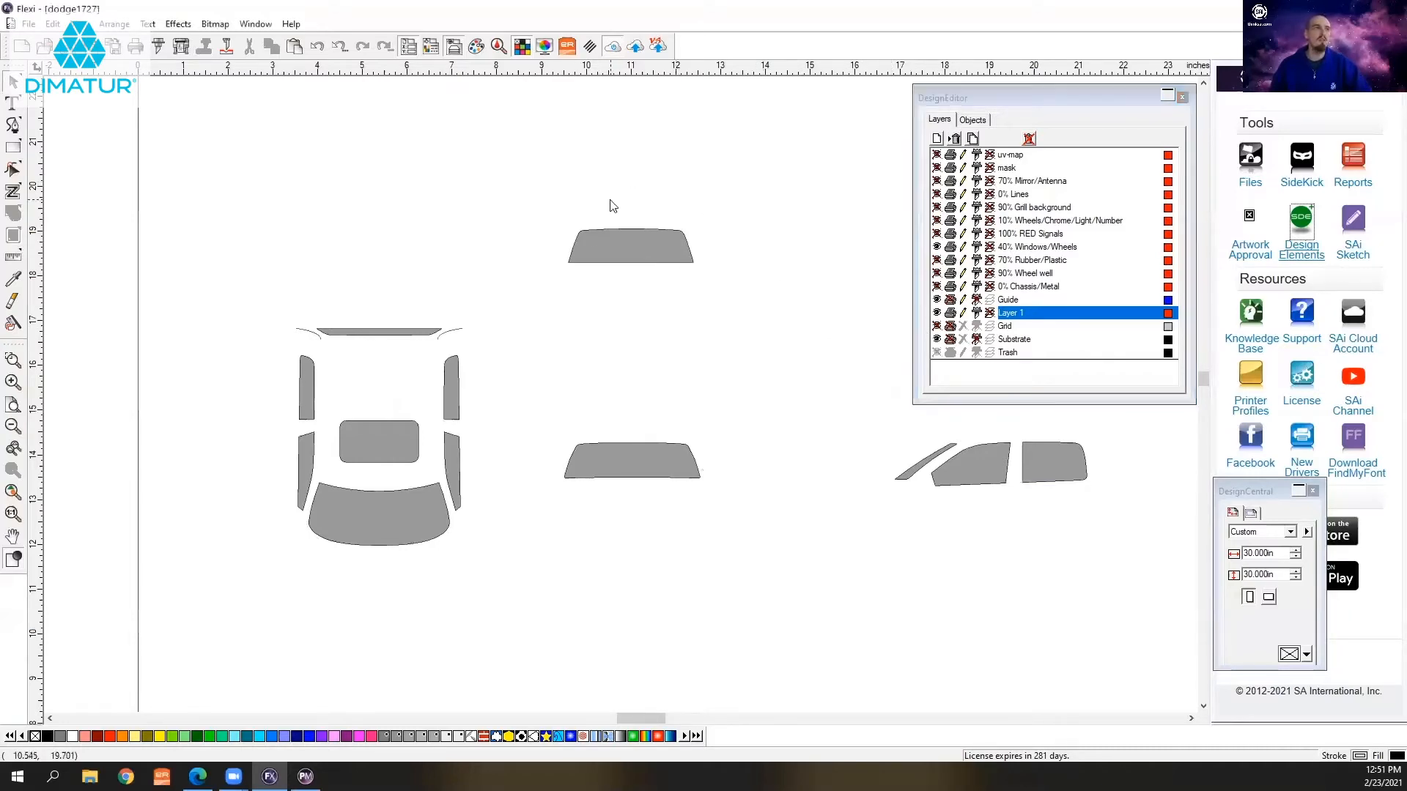
pyautogui.moveTo(755, 198); pyautogui.dragTo(848, 366)
pyautogui.moveTo(737, 213); pyautogui.dragTo(770, 324)
pyautogui.moveTo(537, 275); pyautogui.dragTo(659, 345)
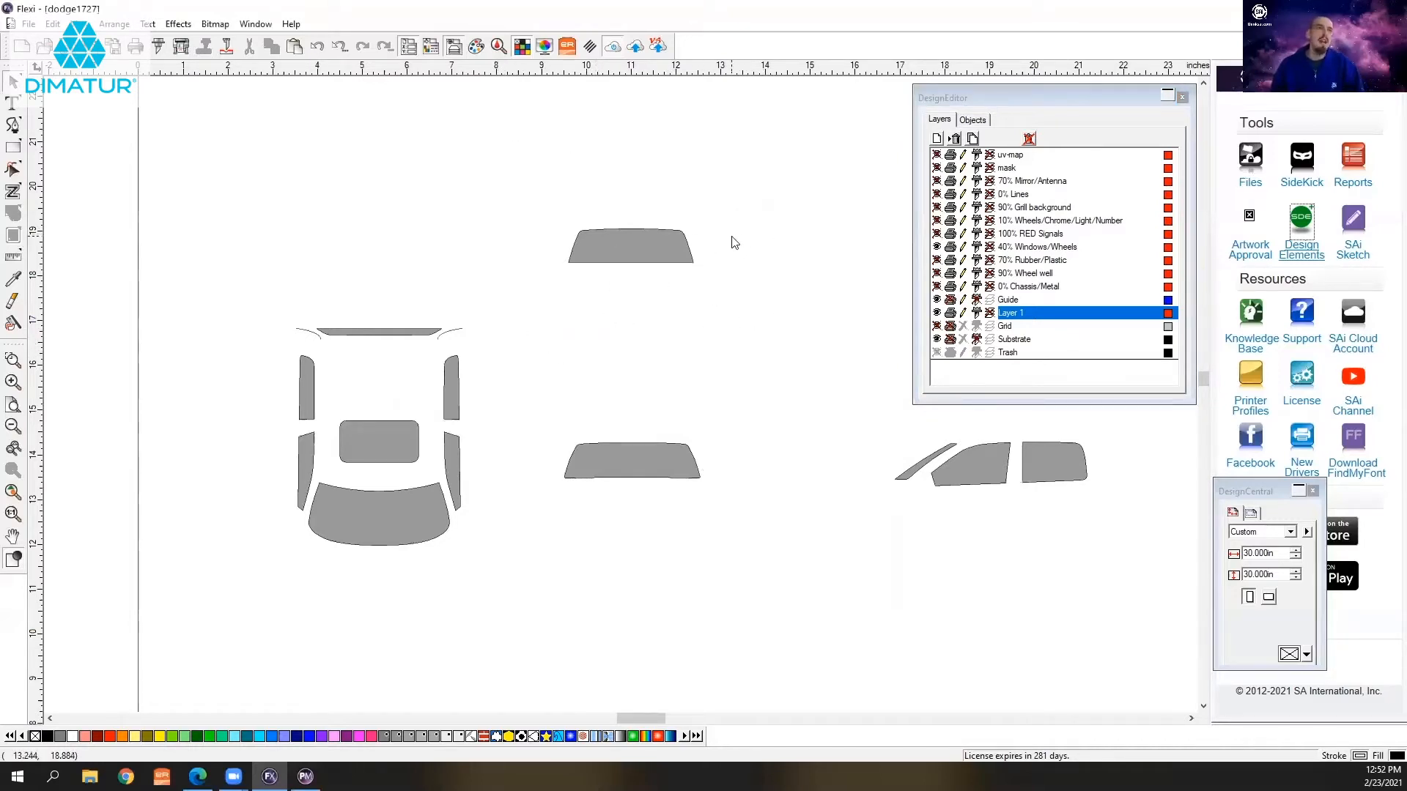
pyautogui.click(612, 230)
pyautogui.click(595, 210)
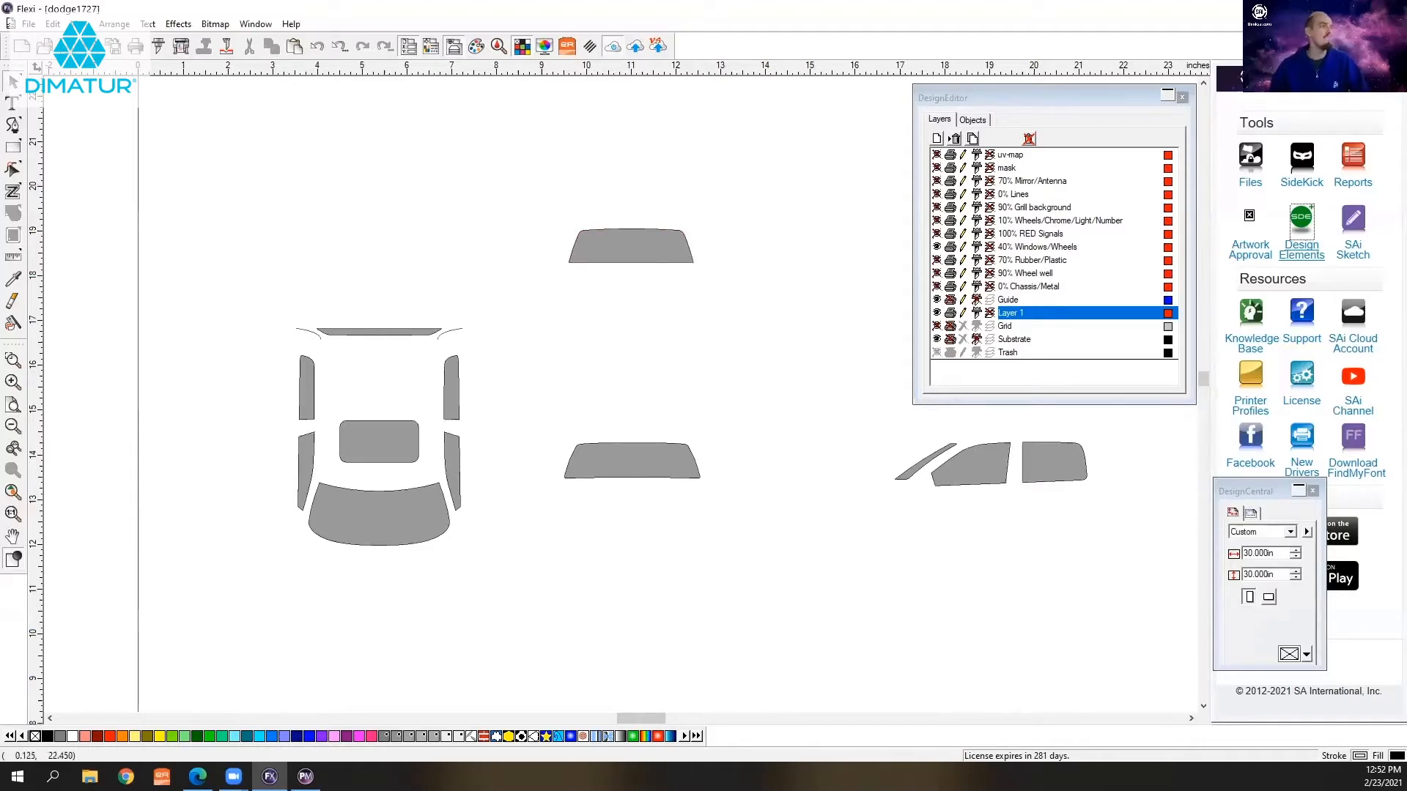
pyautogui.click(29, 24)
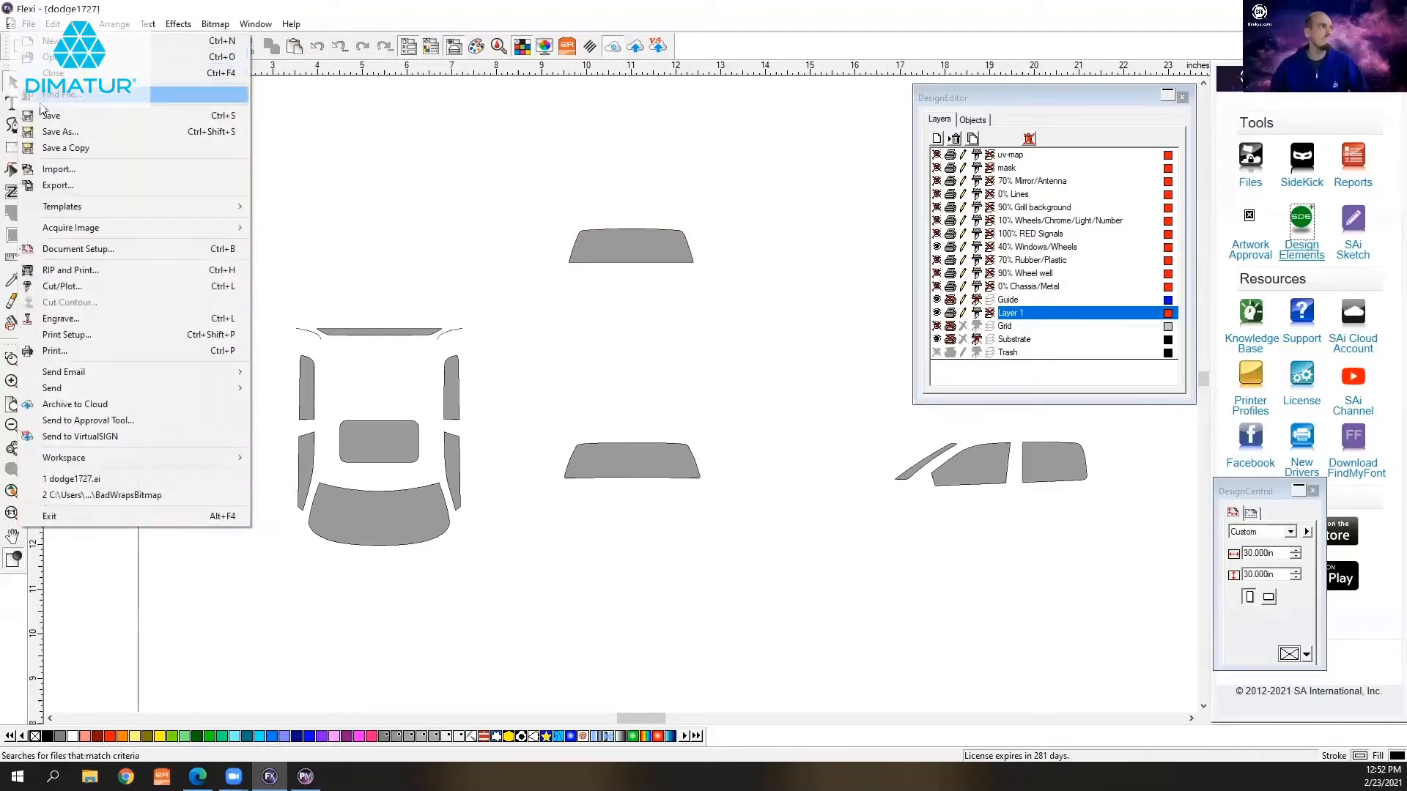
pyautogui.click(77, 169)
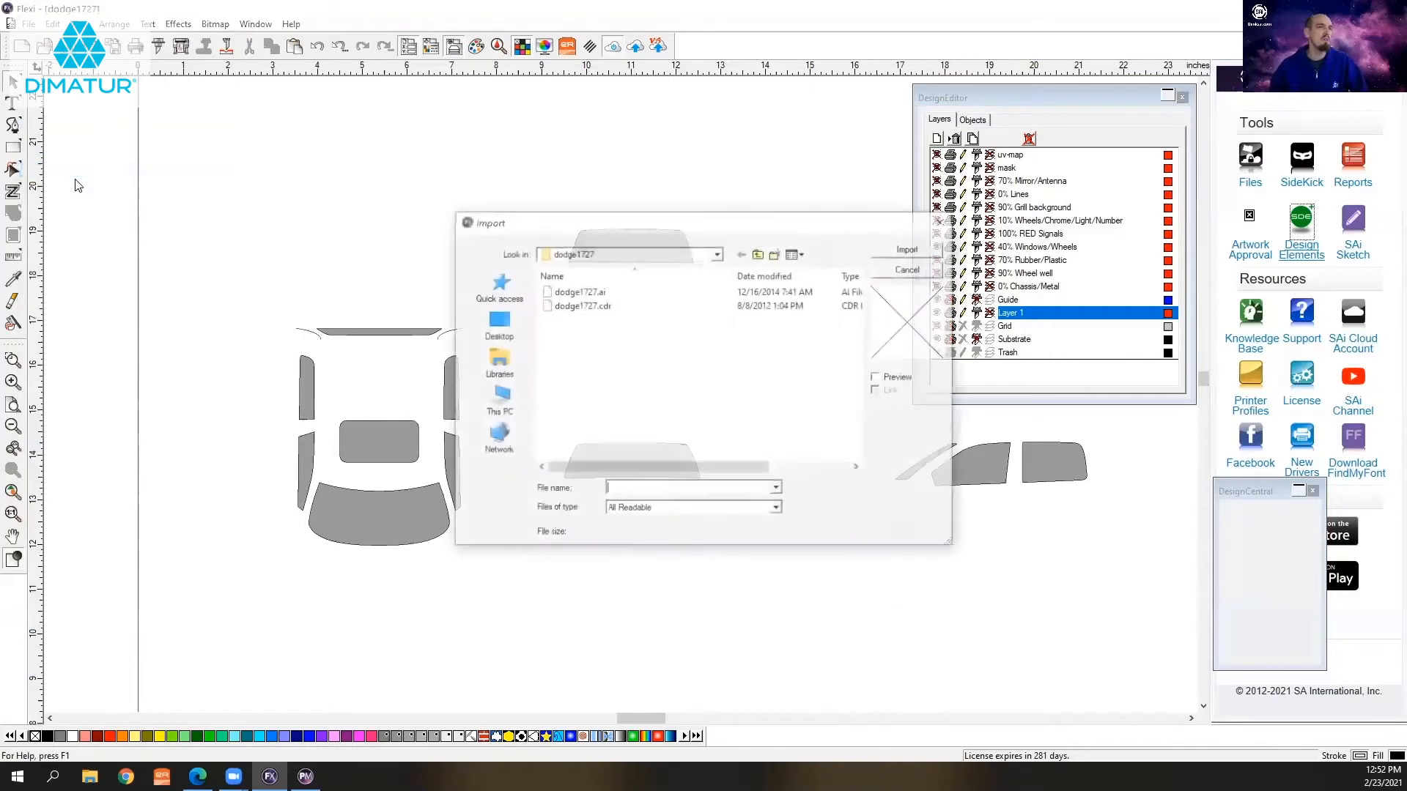
pyautogui.click(760, 255)
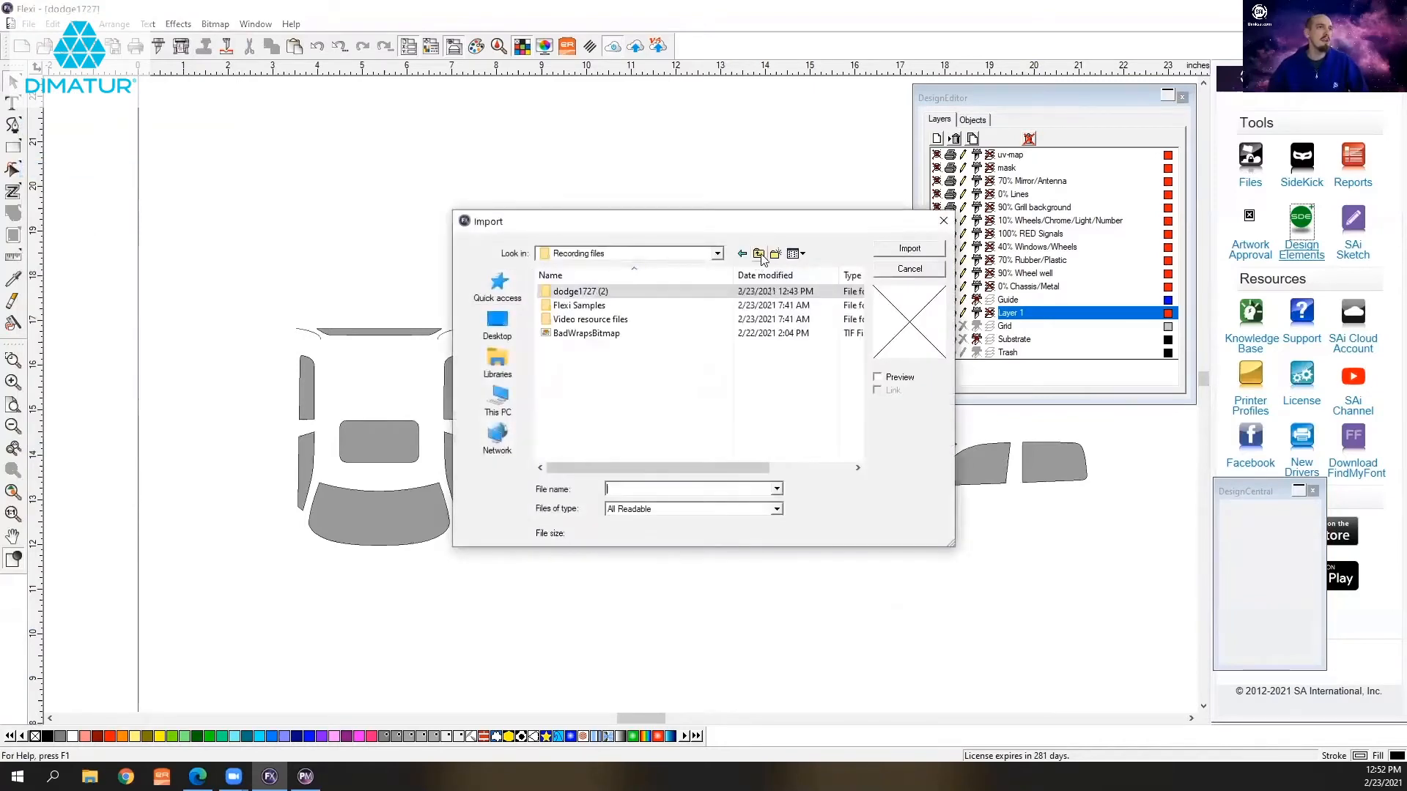
pyautogui.click(610, 322)
pyautogui.doubleClick(611, 322)
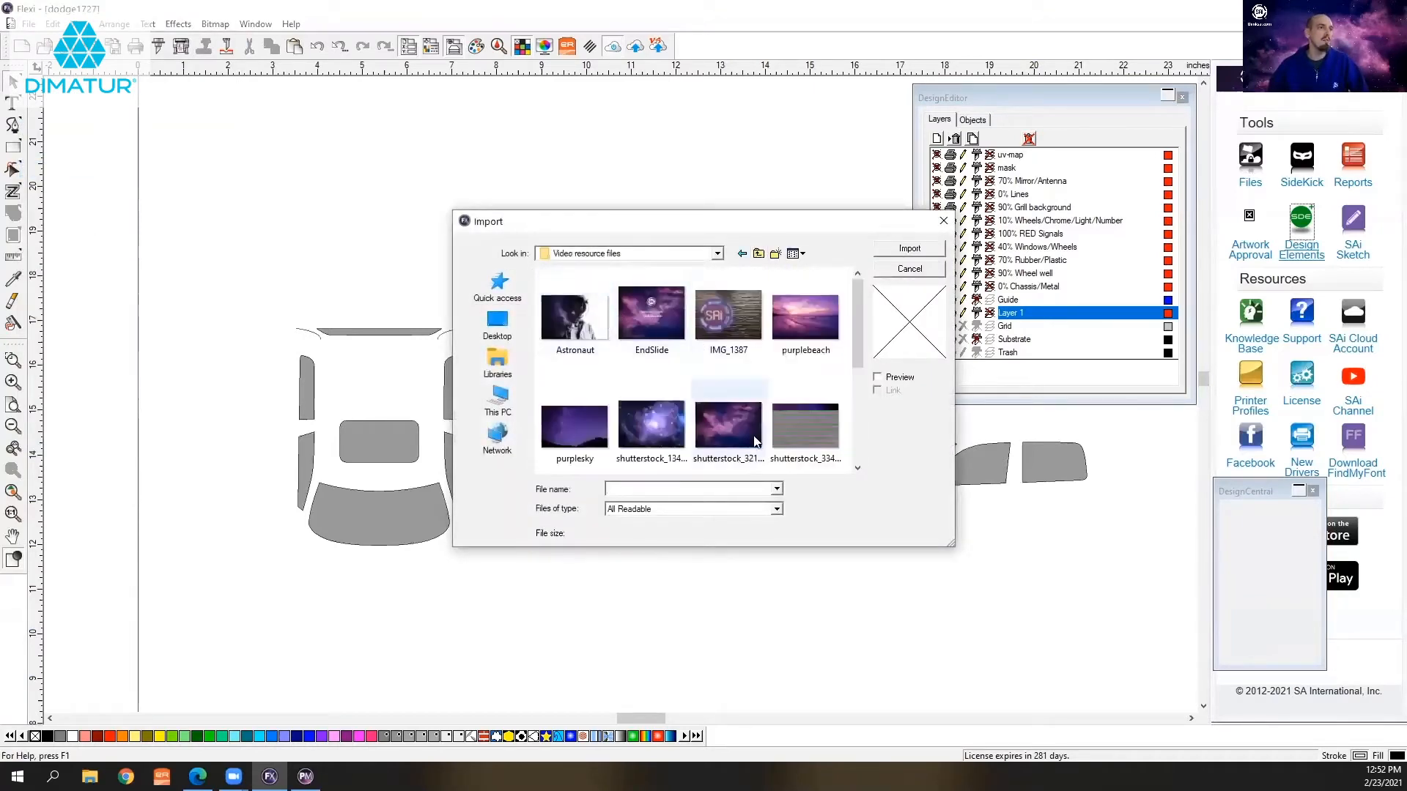
pyautogui.scroll(-2, 669, 419)
pyautogui.click(651, 426)
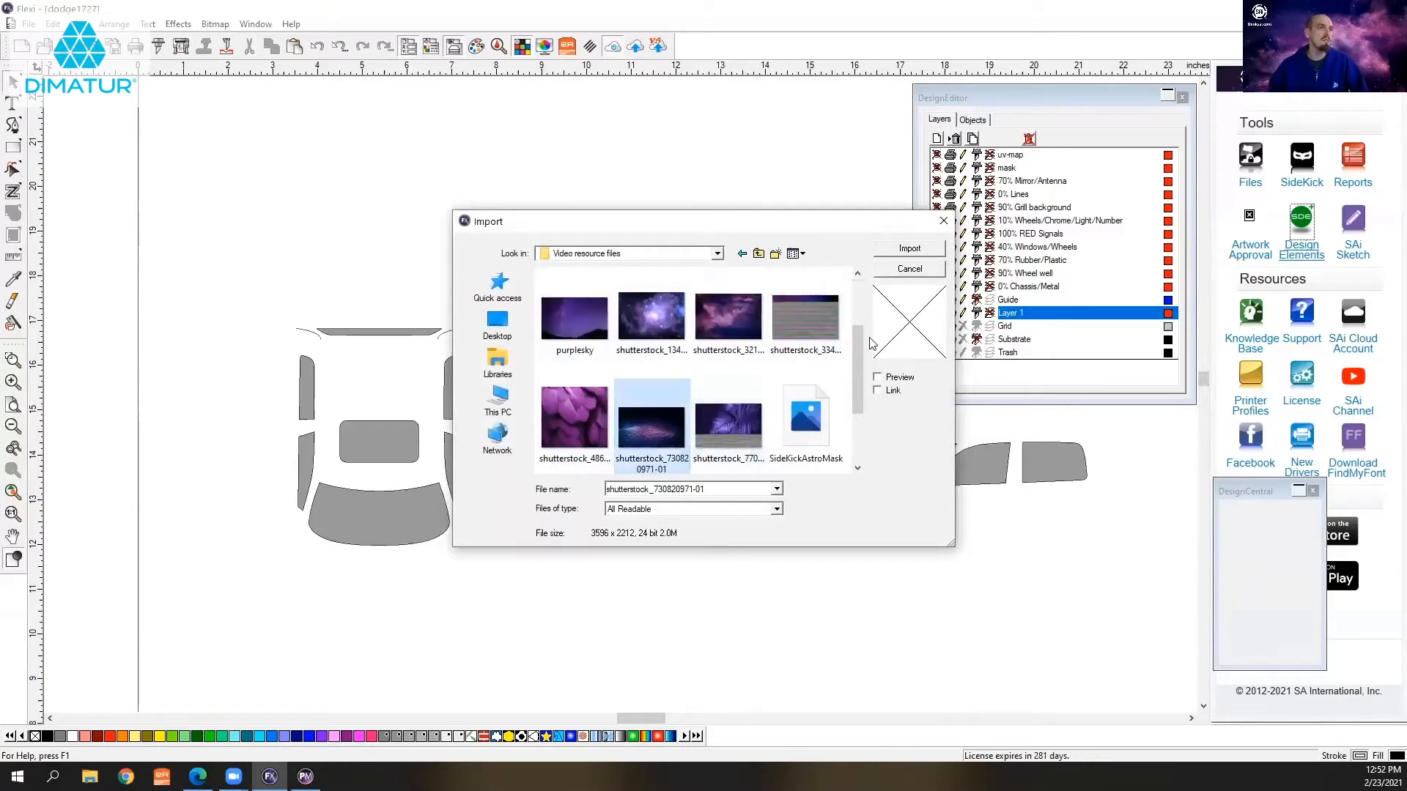
pyautogui.click(900, 253)
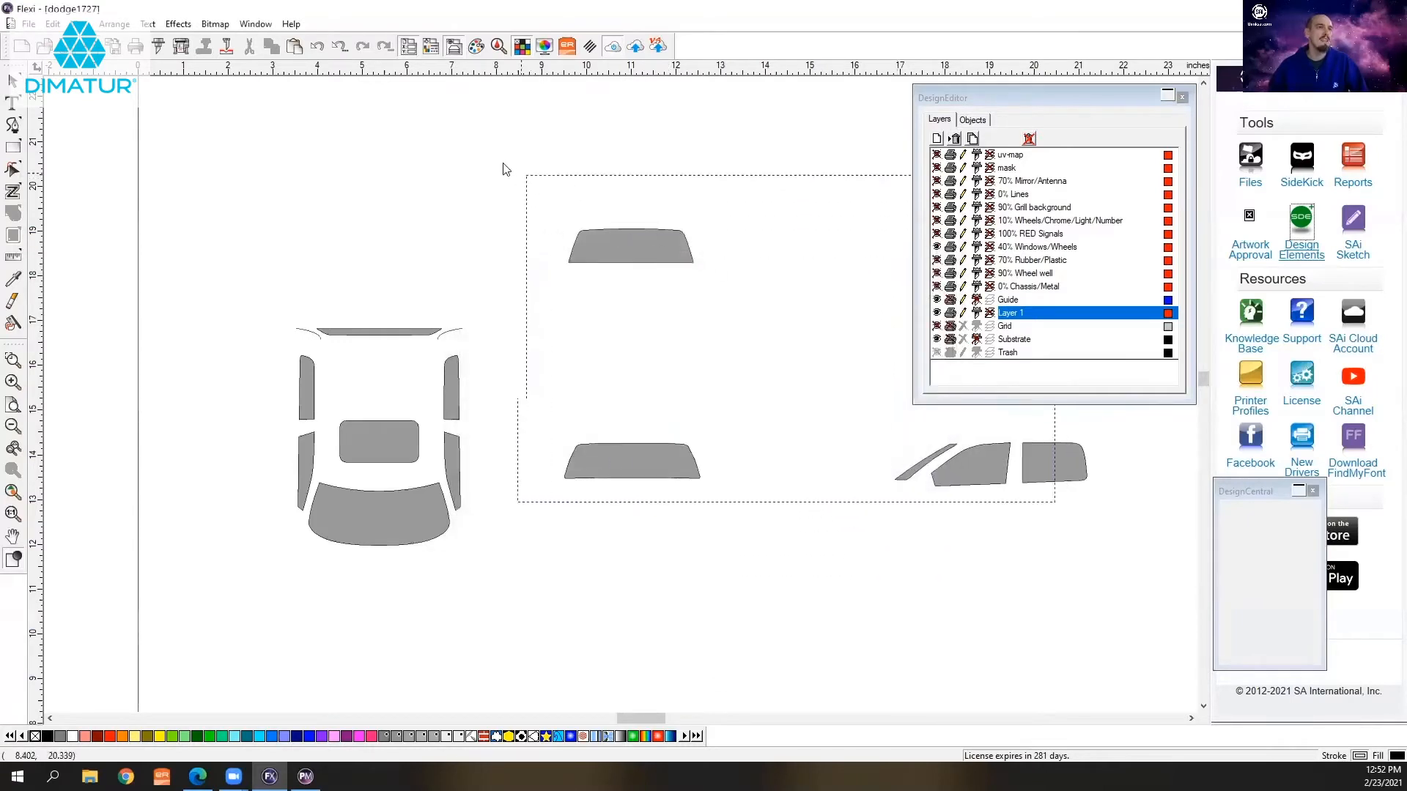
pyautogui.click(440, 112)
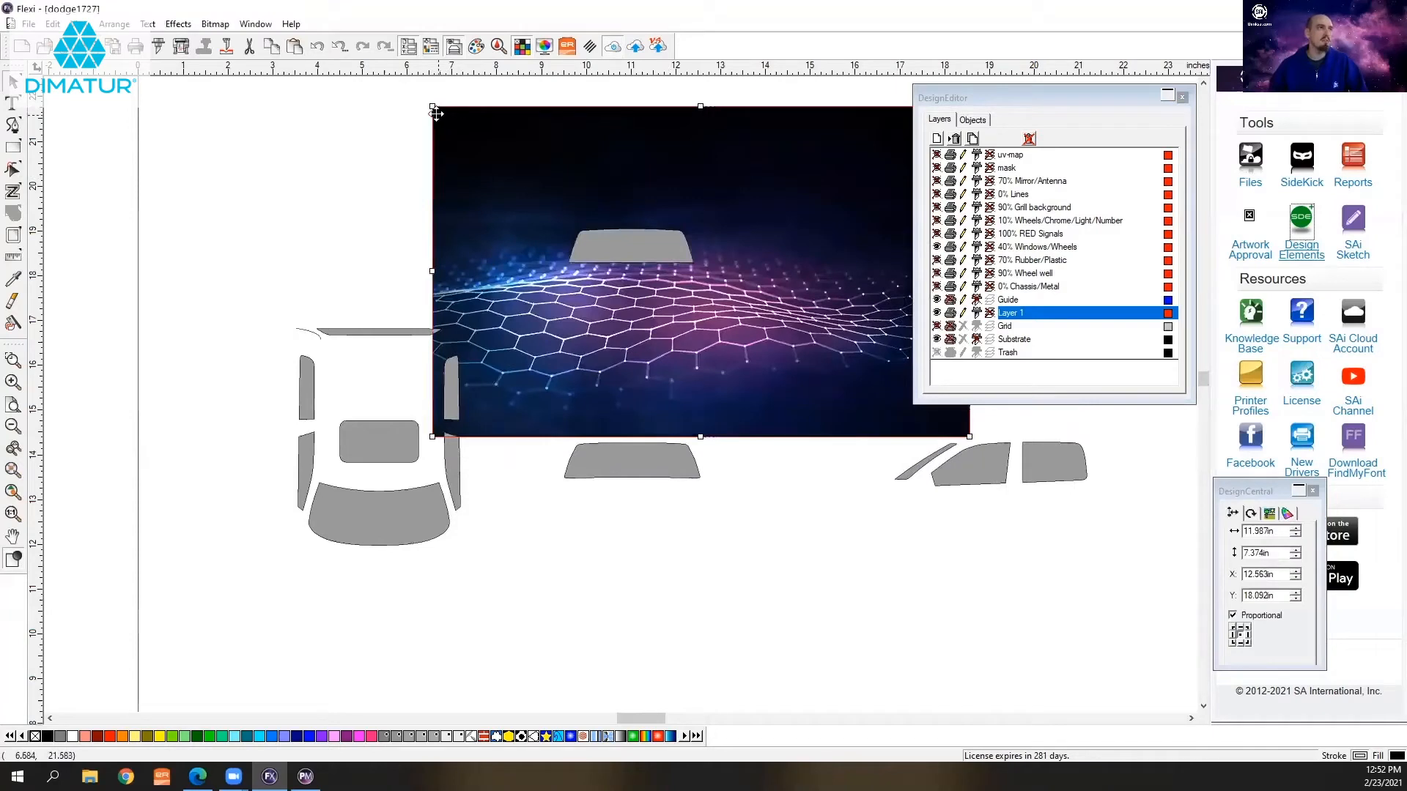
# - Scale the hexagon image down to about 3.24 by 1.99 in and position it around the upper rear window
pyautogui.moveTo(582, 195); pyautogui.dragTo(758, 306)
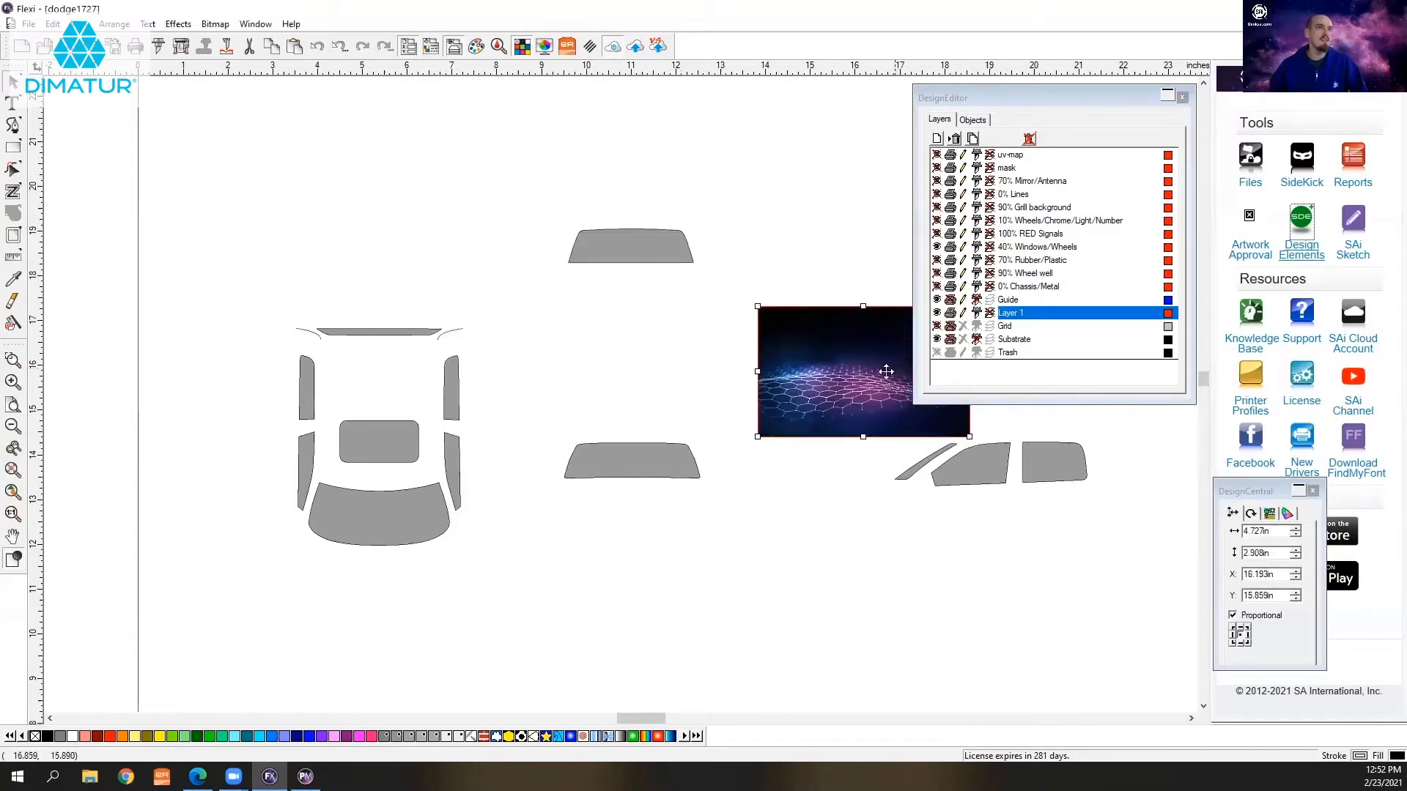
pyautogui.moveTo(830, 359); pyautogui.dragTo(606, 231)
pyautogui.moveTo(533, 178); pyautogui.dragTo(599, 218)
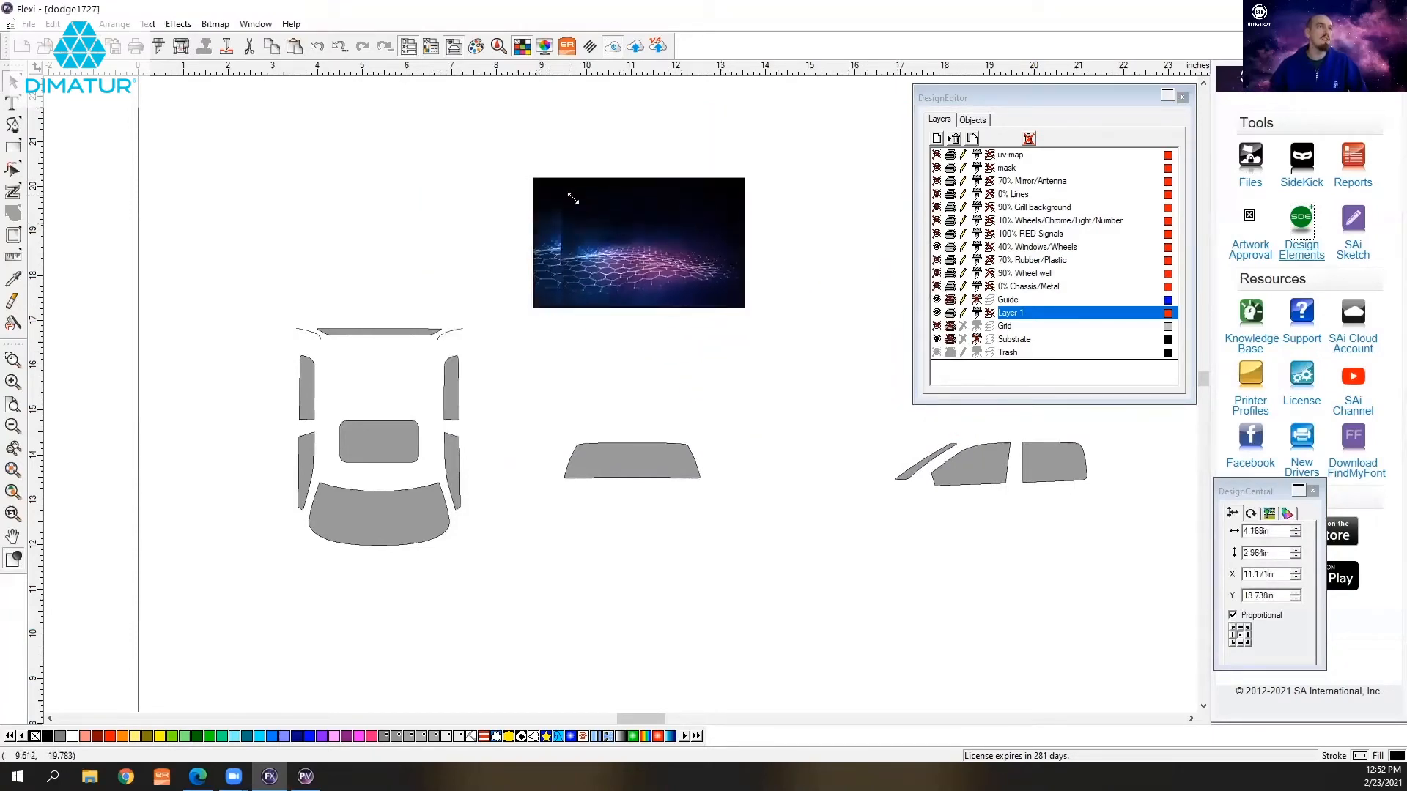
pyautogui.moveTo(730, 258); pyautogui.dragTo(656, 226)
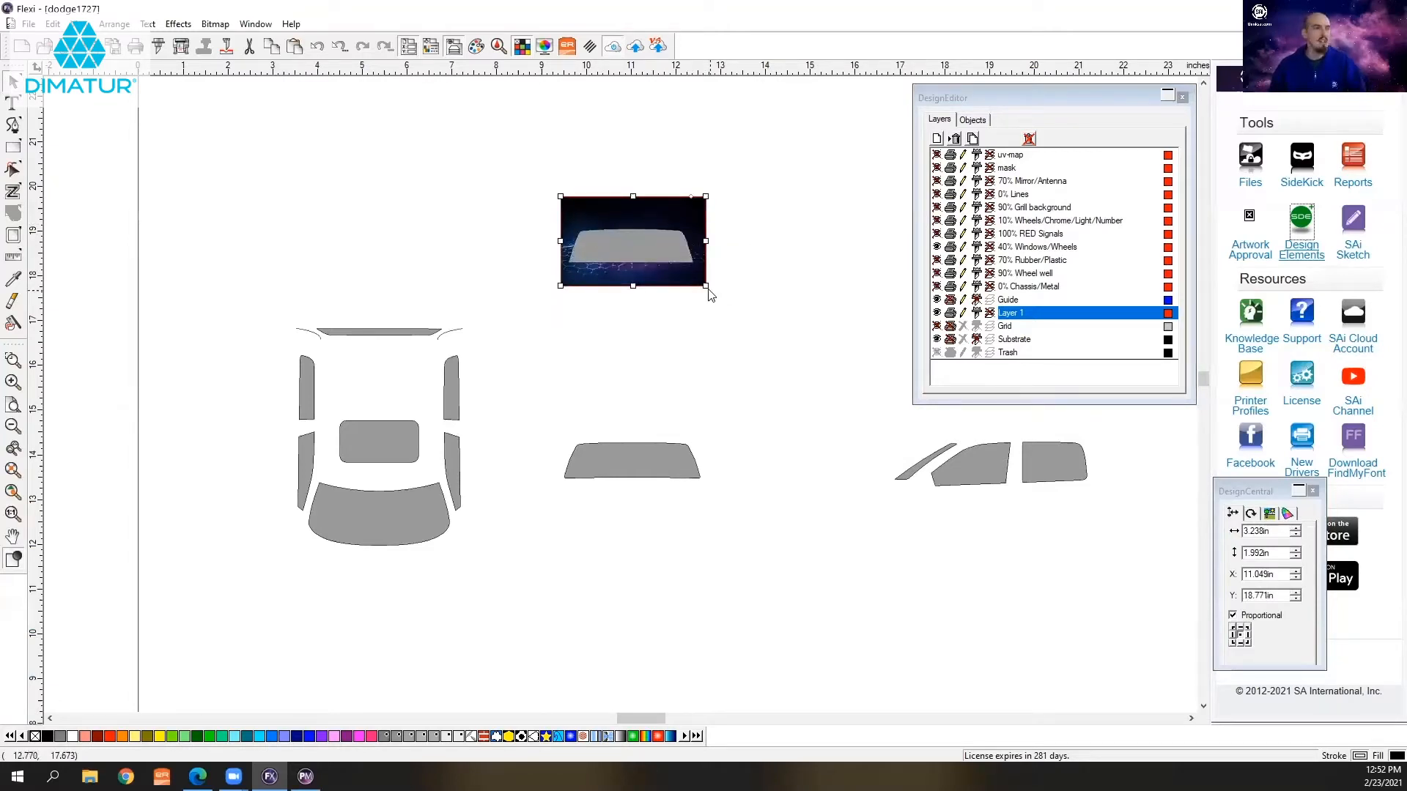
# - Try to mask the area-selected image and rear window shapes together, and undo the mask
pyautogui.moveTo(547, 159); pyautogui.dragTo(729, 298)
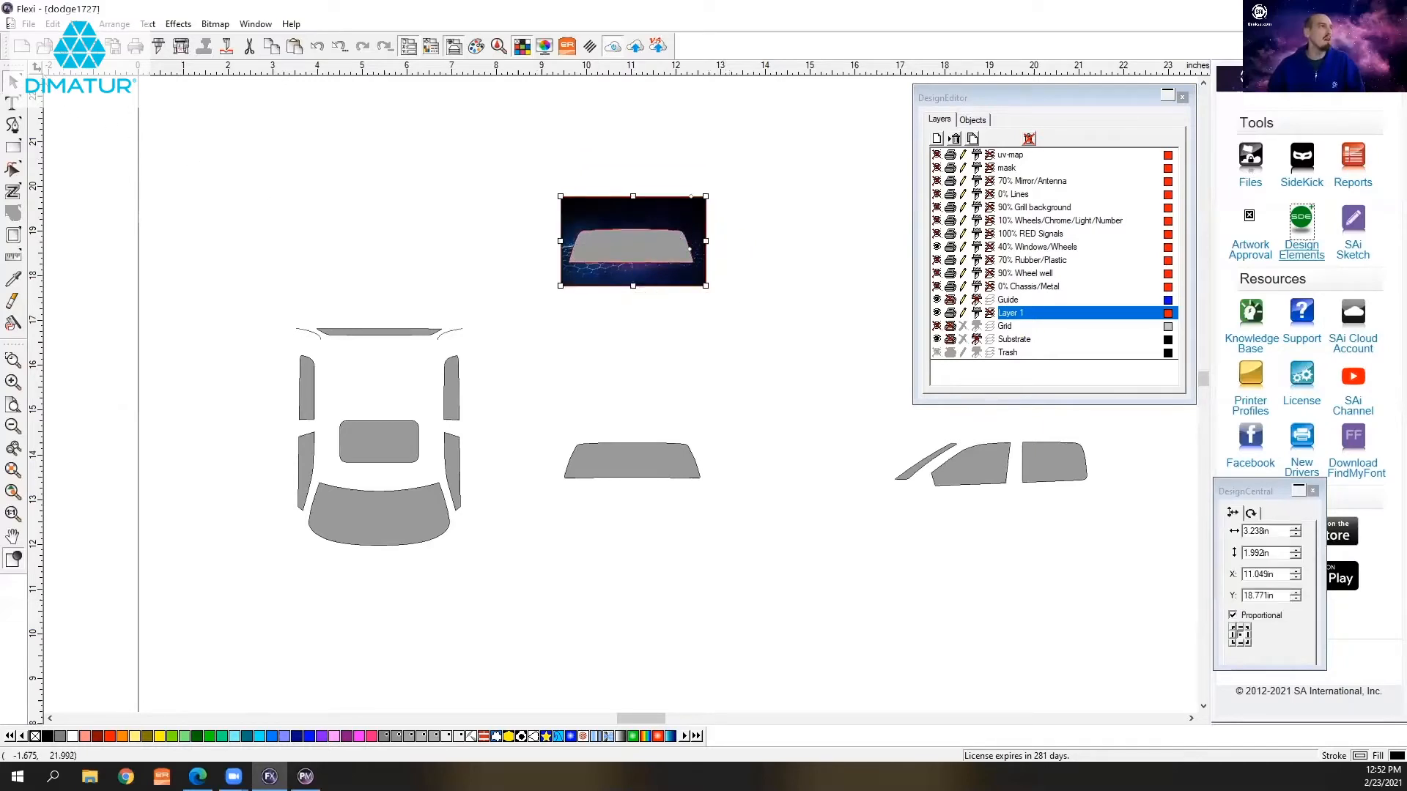
pyautogui.click(79, 23)
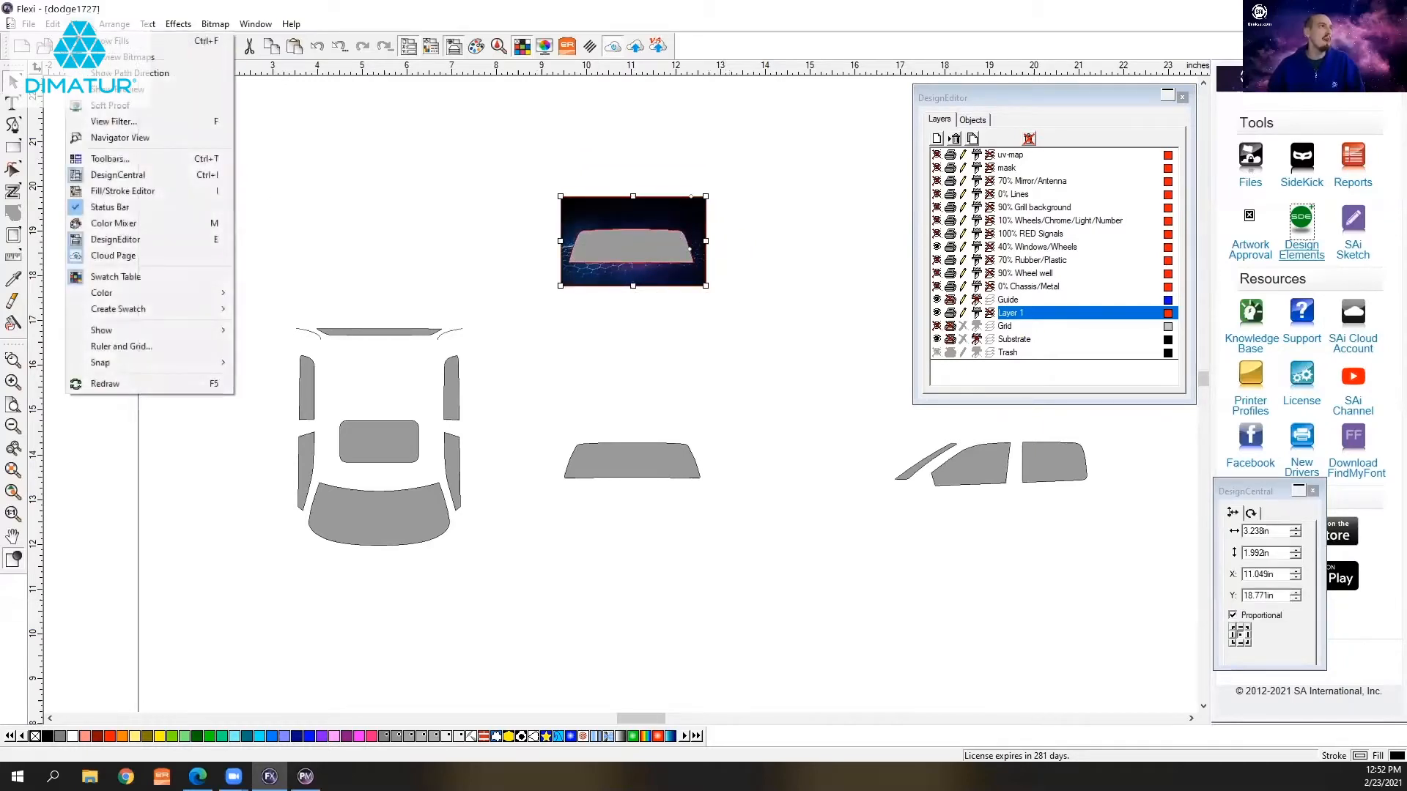
pyautogui.moveTo(114, 23)
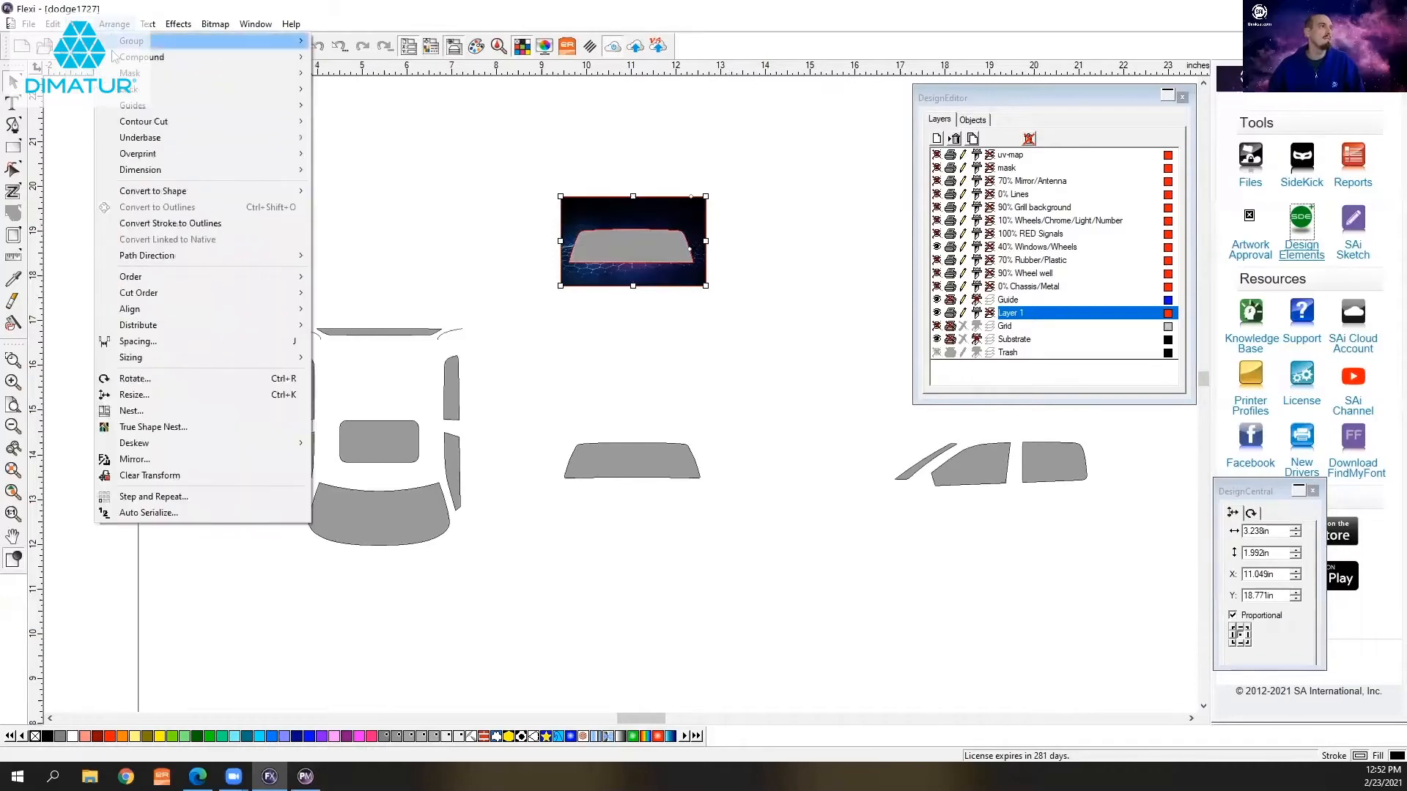
pyautogui.moveTo(220, 73)
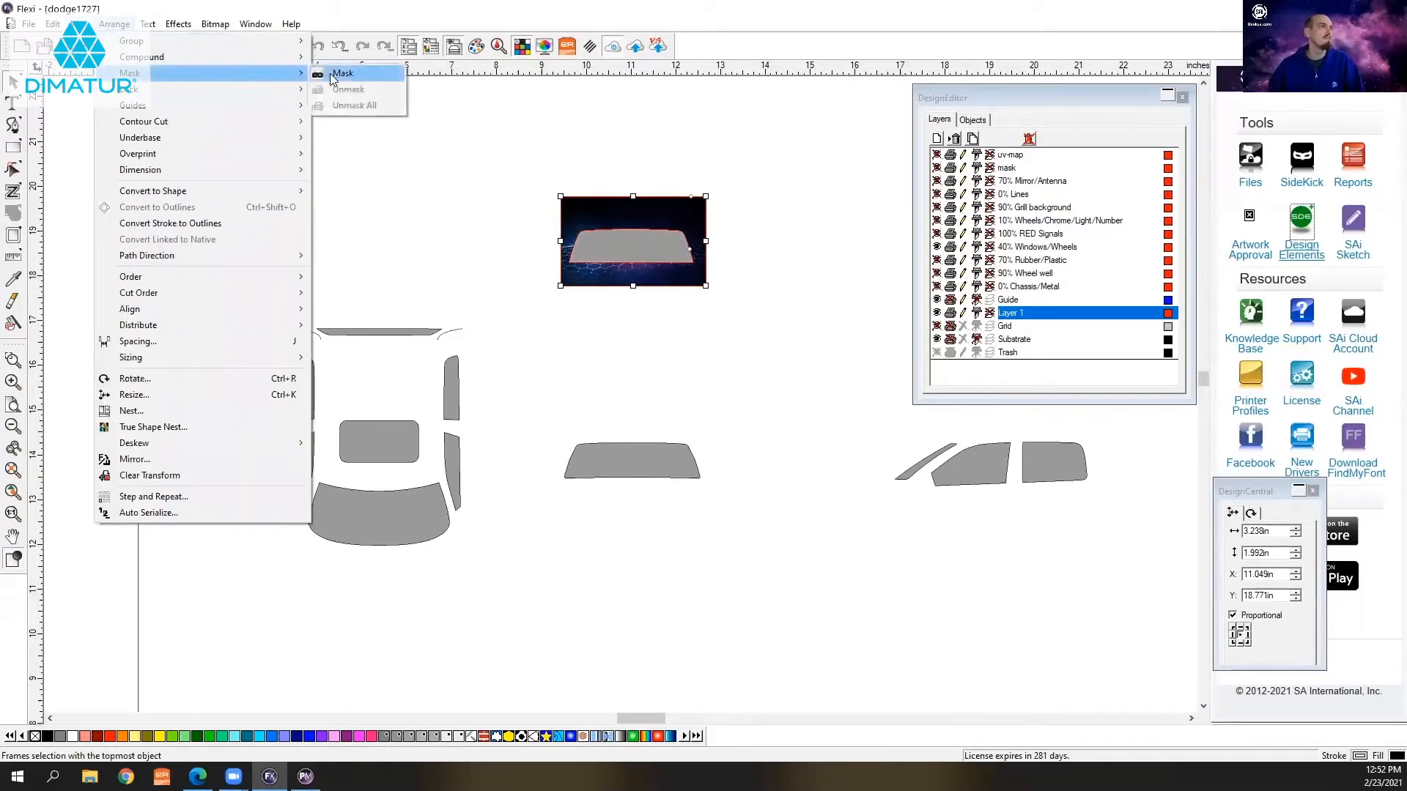
pyautogui.click(341, 73)
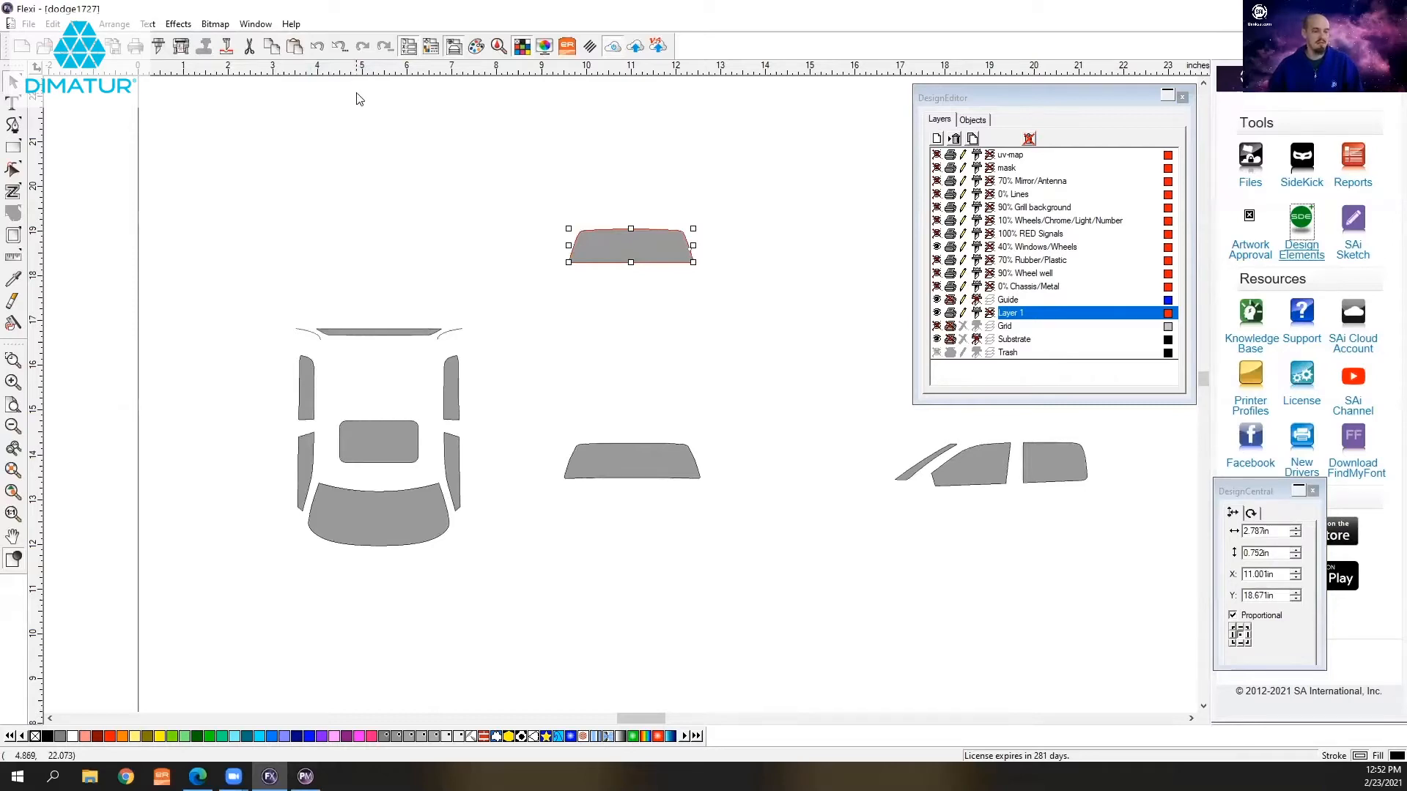
pyautogui.hotkey('ctrl', 'z')
# - Mask the hexagon image with the individually selected upper rear window shape, and clear the selection
pyautogui.click(778, 298)
pyautogui.click(629, 241)
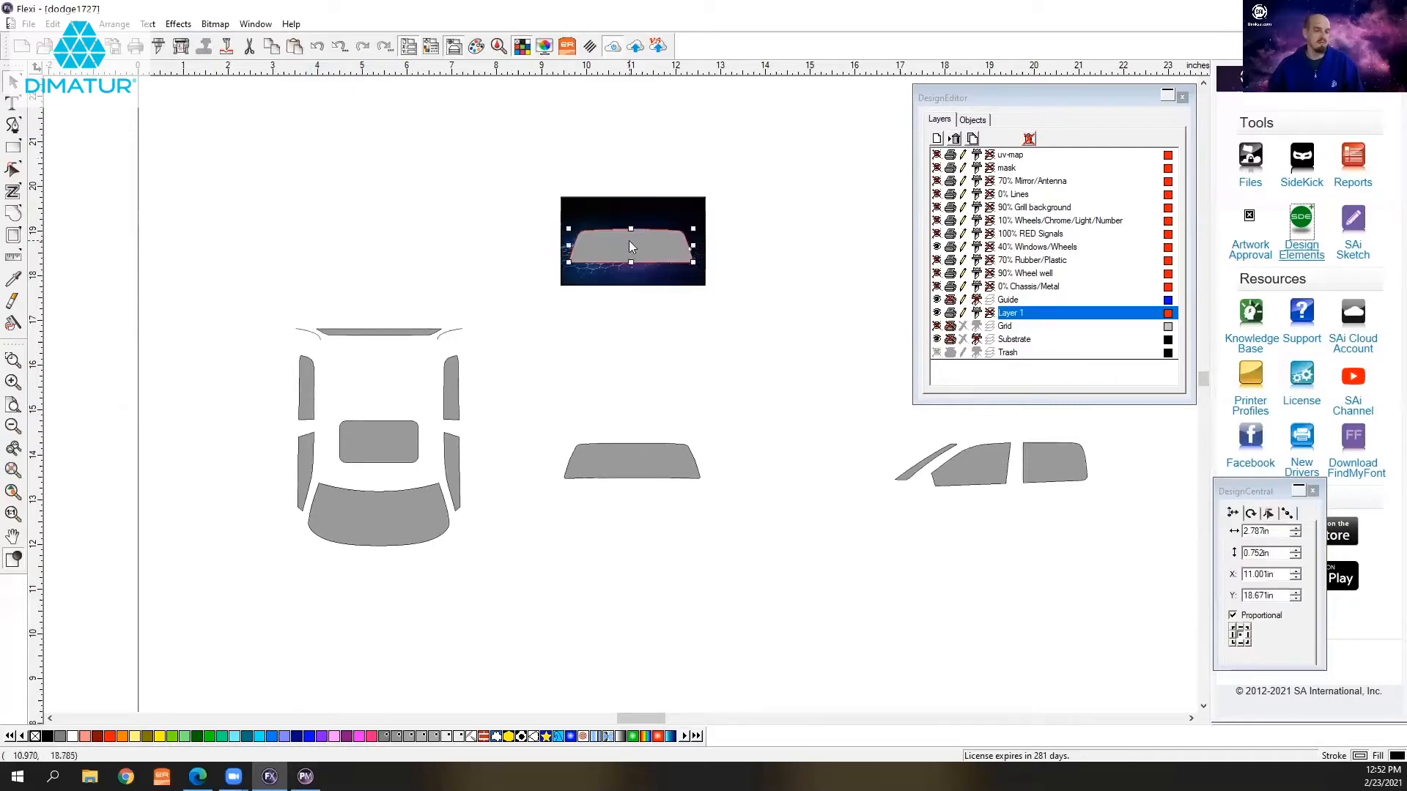
pyautogui.click(700, 214)
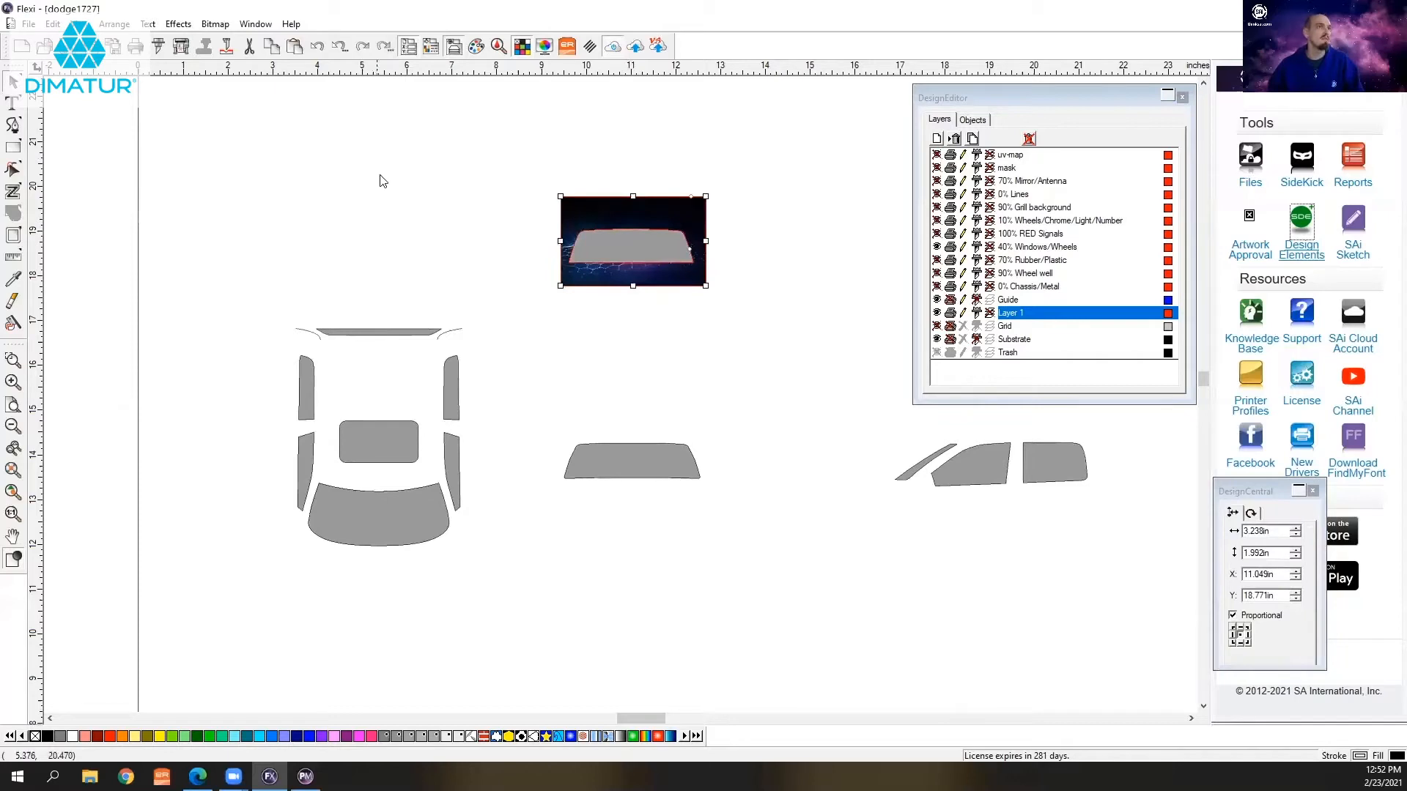
pyautogui.click(124, 24)
pyautogui.moveTo(237, 87)
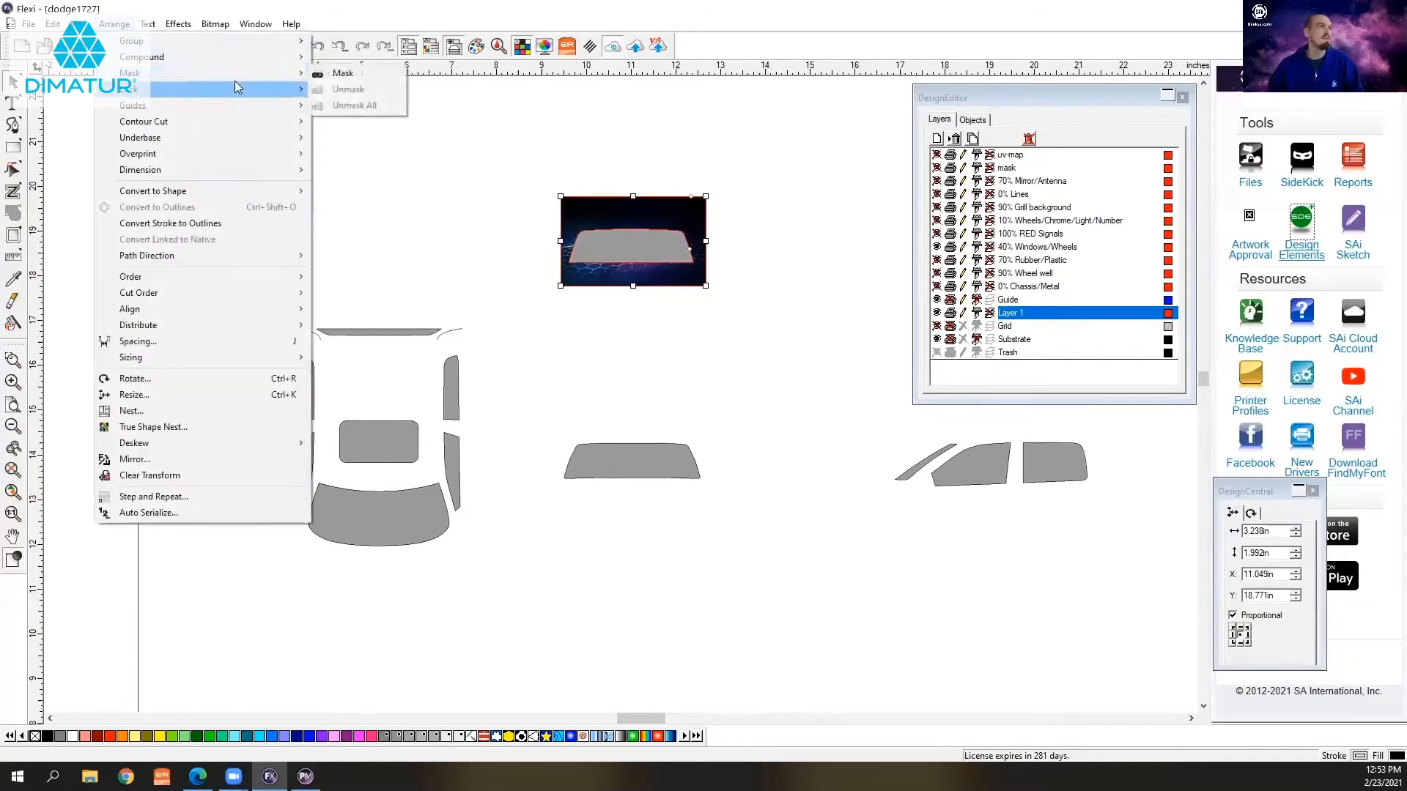
pyautogui.click(340, 73)
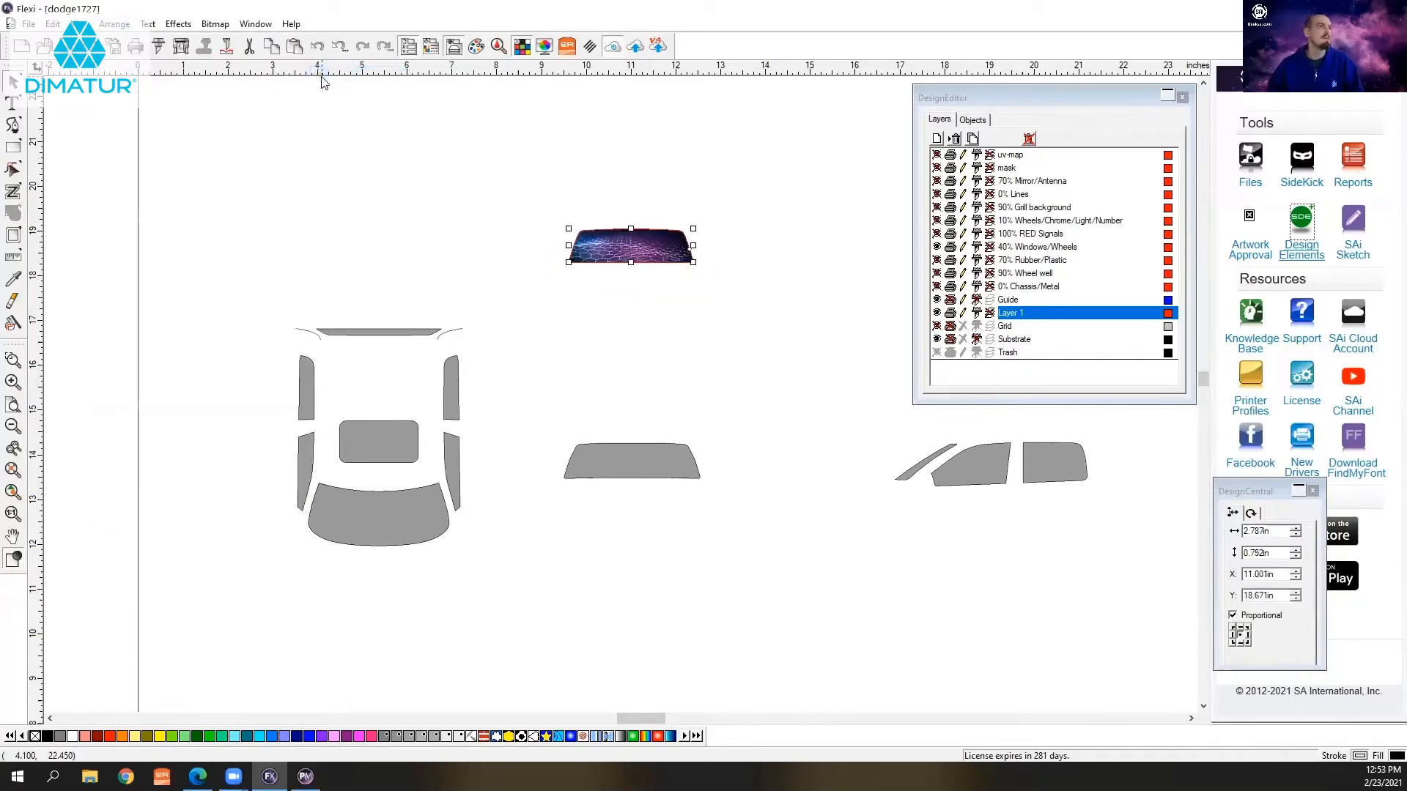
pyautogui.click(638, 316)
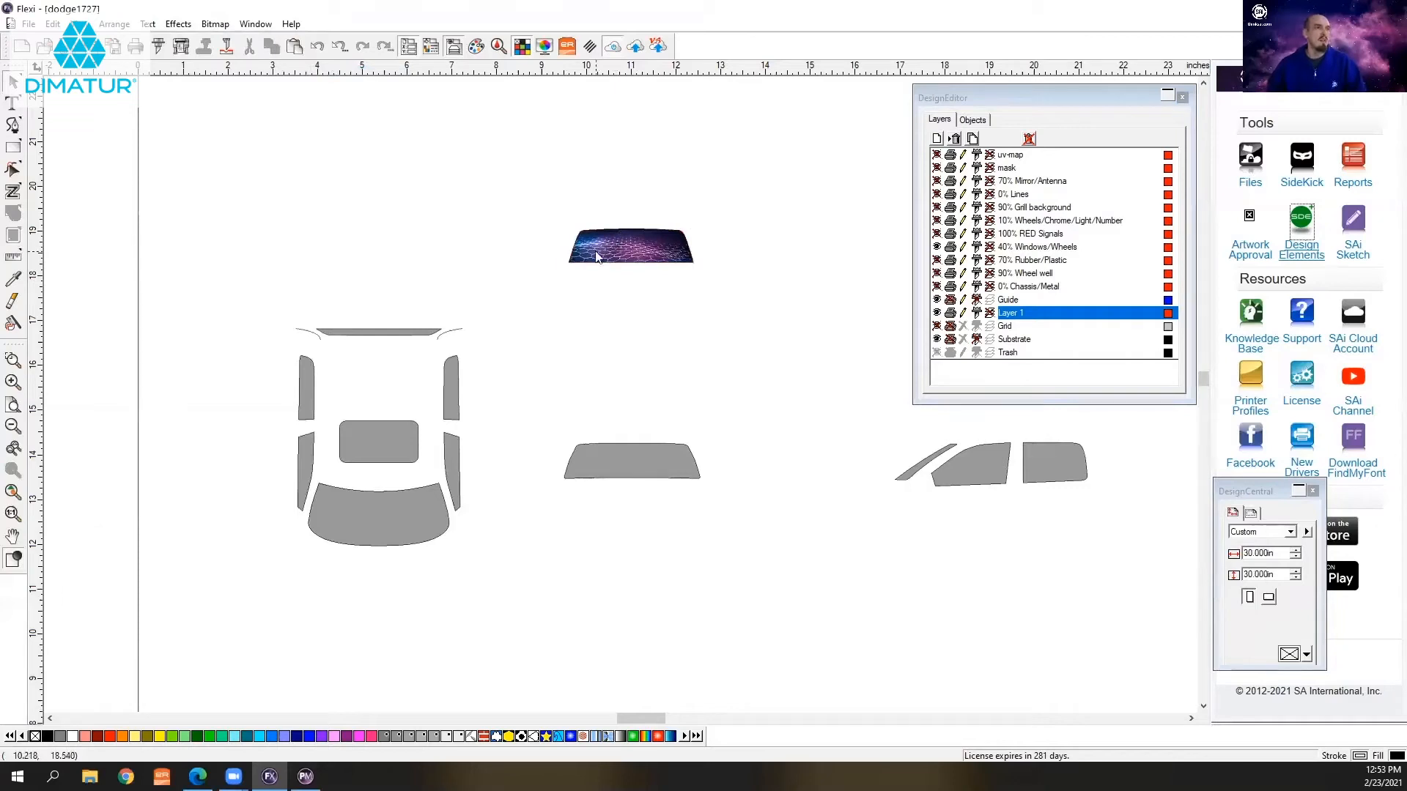
# - Inspect the masked window's edges up close and show the 0% Chassis/Metal, 90% Wheel well and 70% Rubber/Plastic layers
pyautogui.scroll(2, 614, 246)
pyautogui.scroll(5, 604, 244)
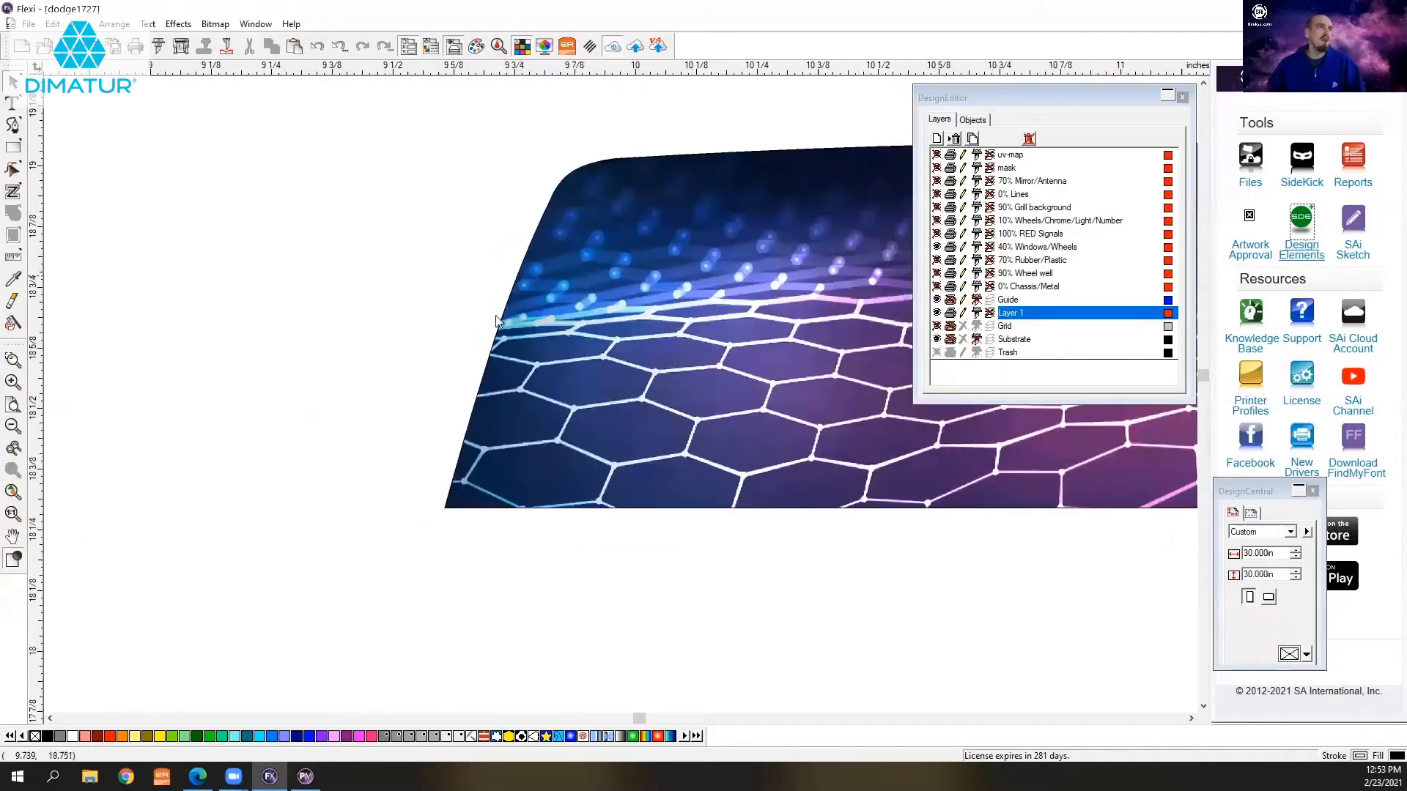
pyautogui.scroll(-4, 355, 322)
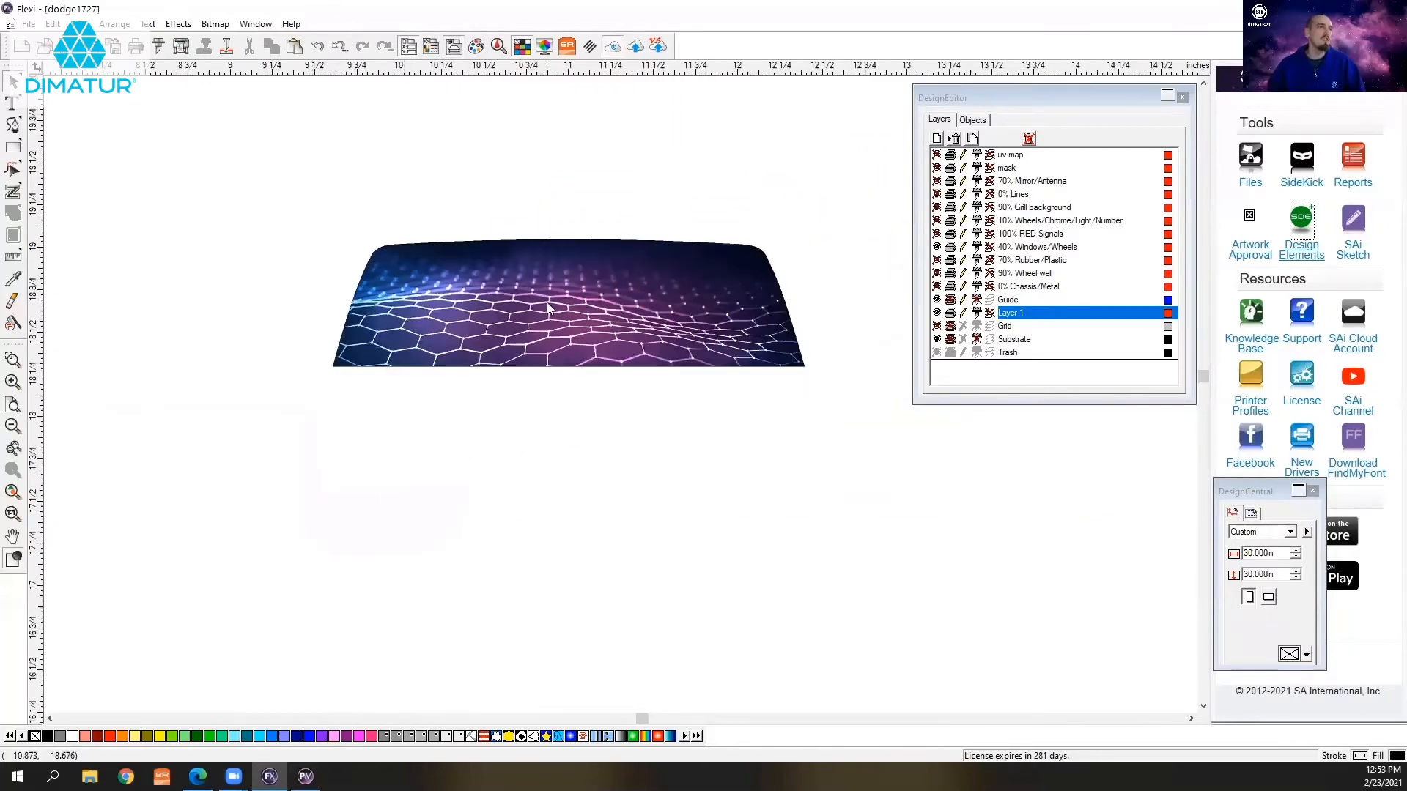
pyautogui.scroll(-2, 330, 305)
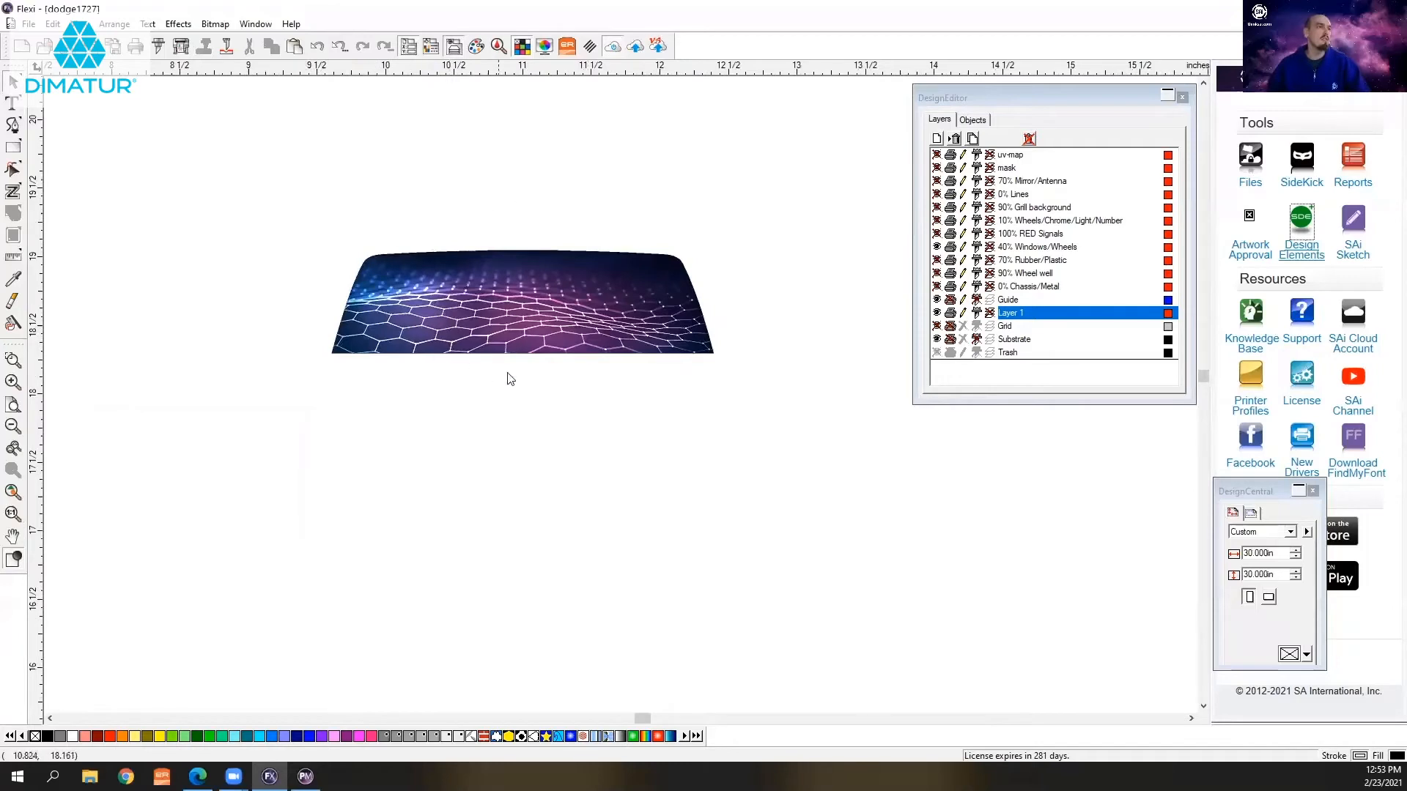
pyautogui.scroll(-3, 557, 381)
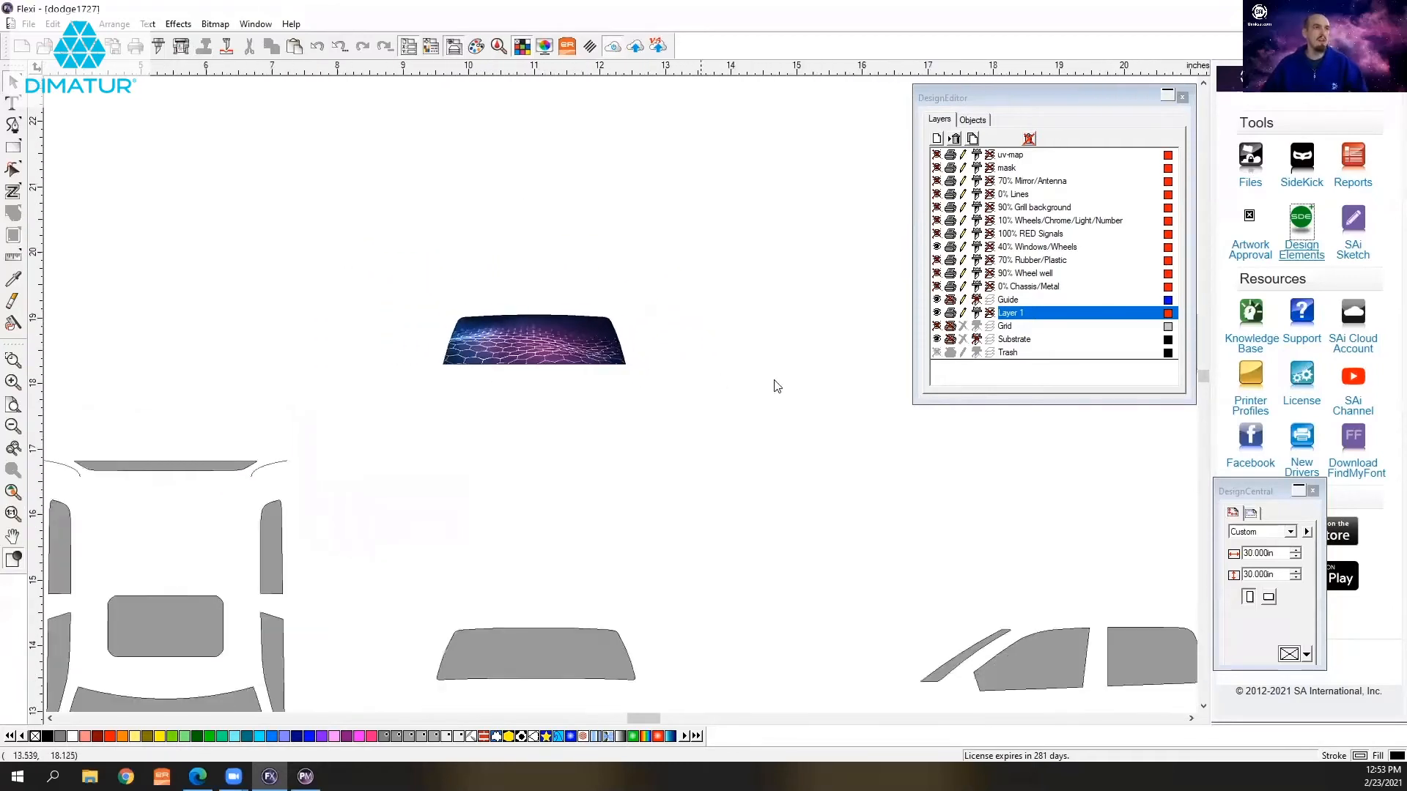
pyautogui.click(936, 287)
pyautogui.click(937, 273)
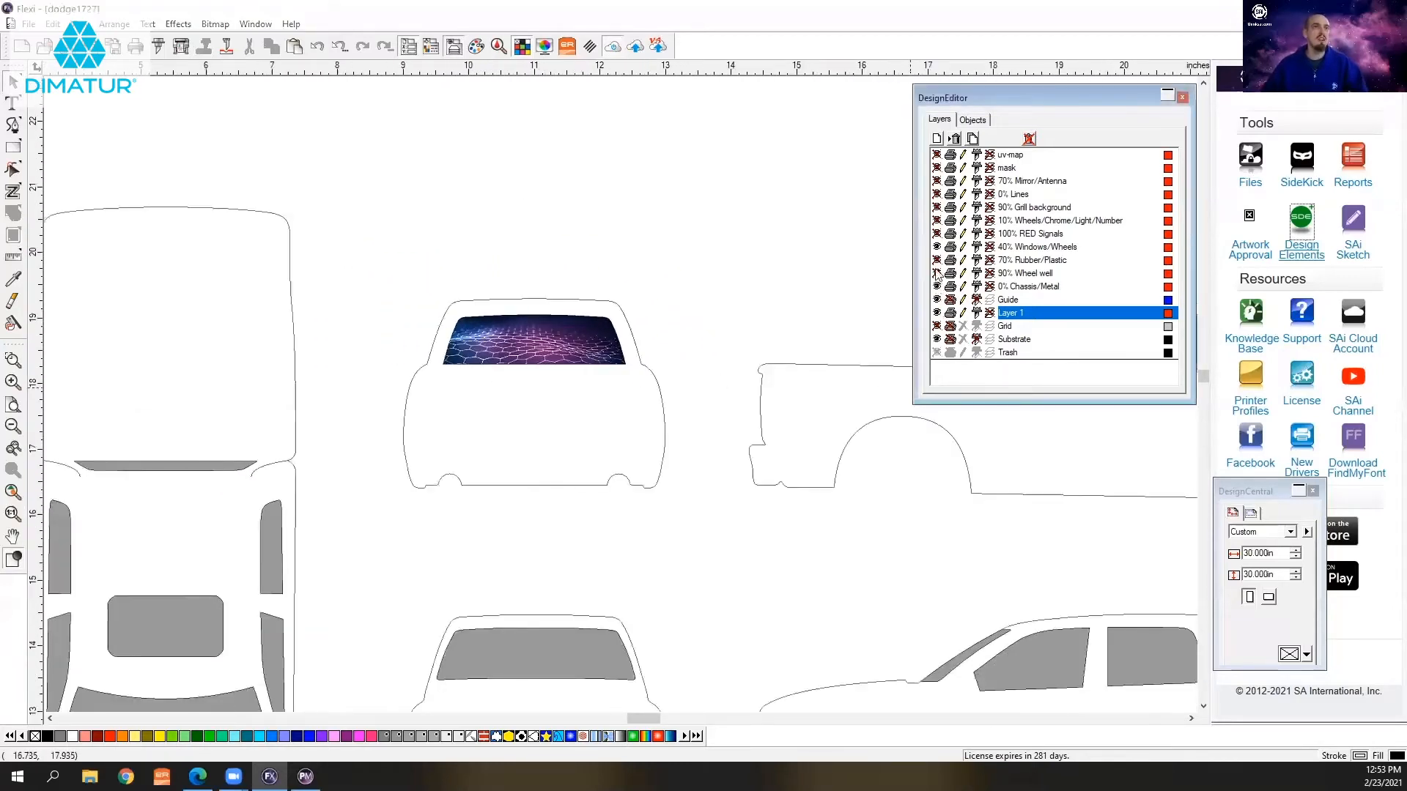
pyautogui.click(937, 260)
# - Show the 100% RED Signals, 10% Wheels/Chrome/Light/Number, 90% Grill background, 0% Lines, 70% Mirror/Antenna, mask and uv-map layers
pyautogui.click(937, 234)
pyautogui.click(937, 221)
pyautogui.click(936, 207)
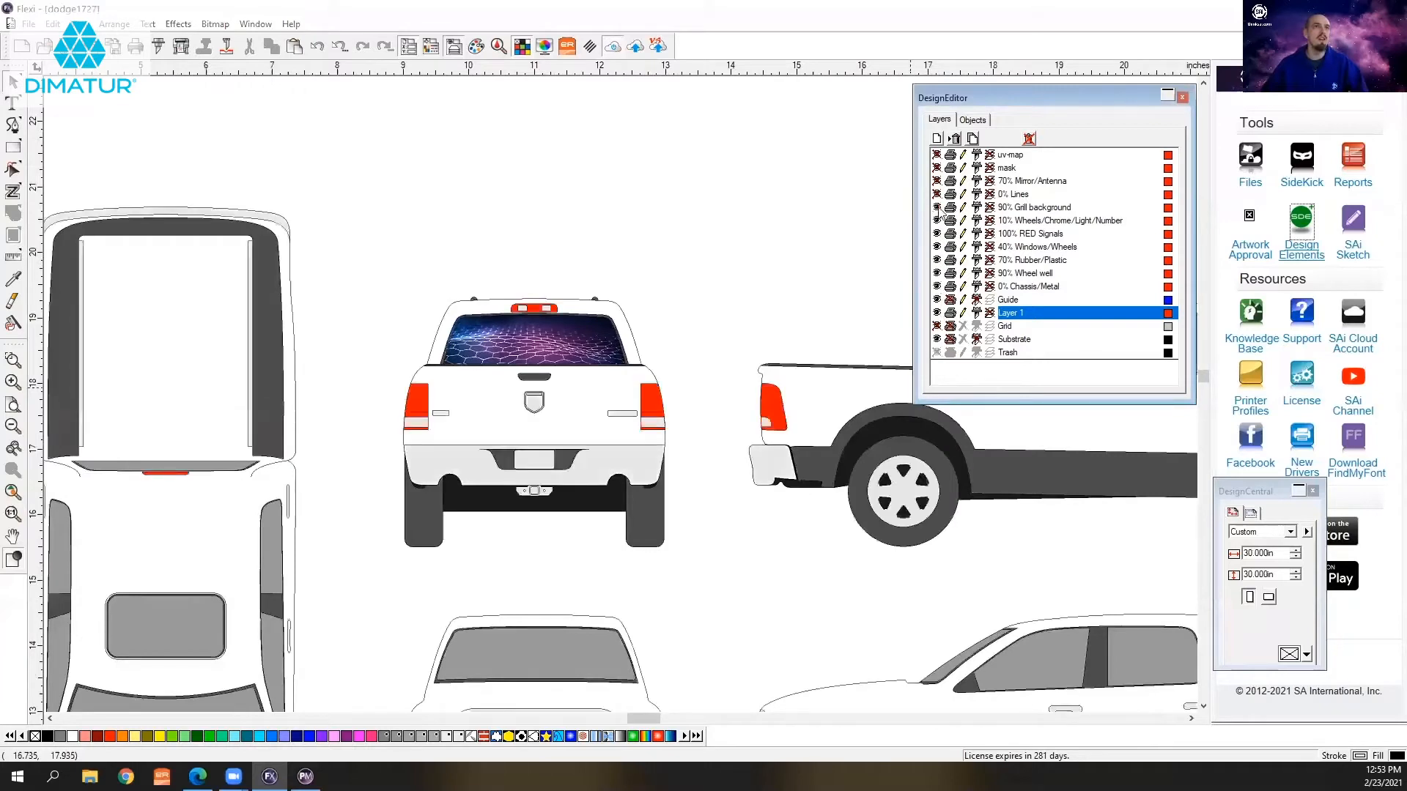
pyautogui.click(937, 181)
pyautogui.click(937, 194)
pyautogui.click(936, 168)
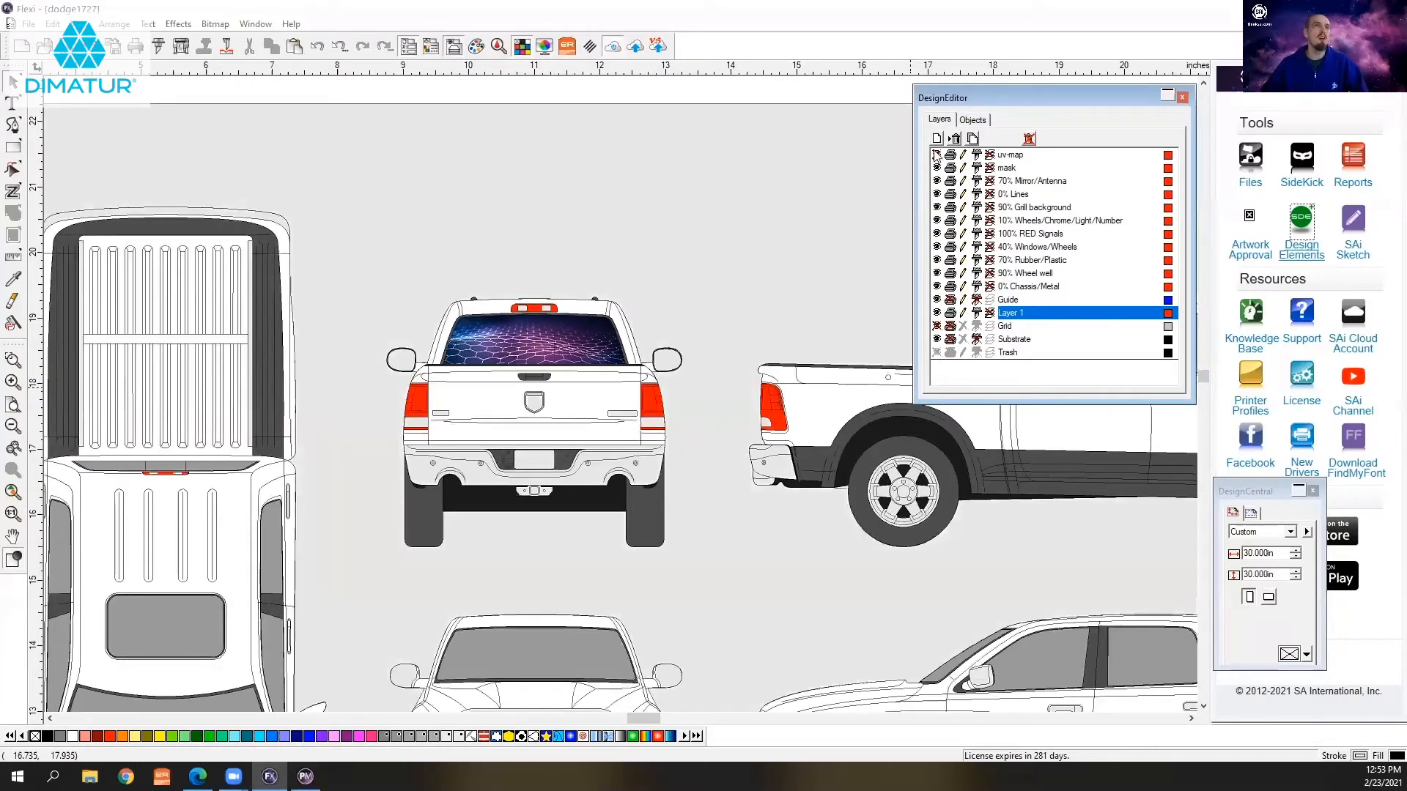
pyautogui.click(936, 156)
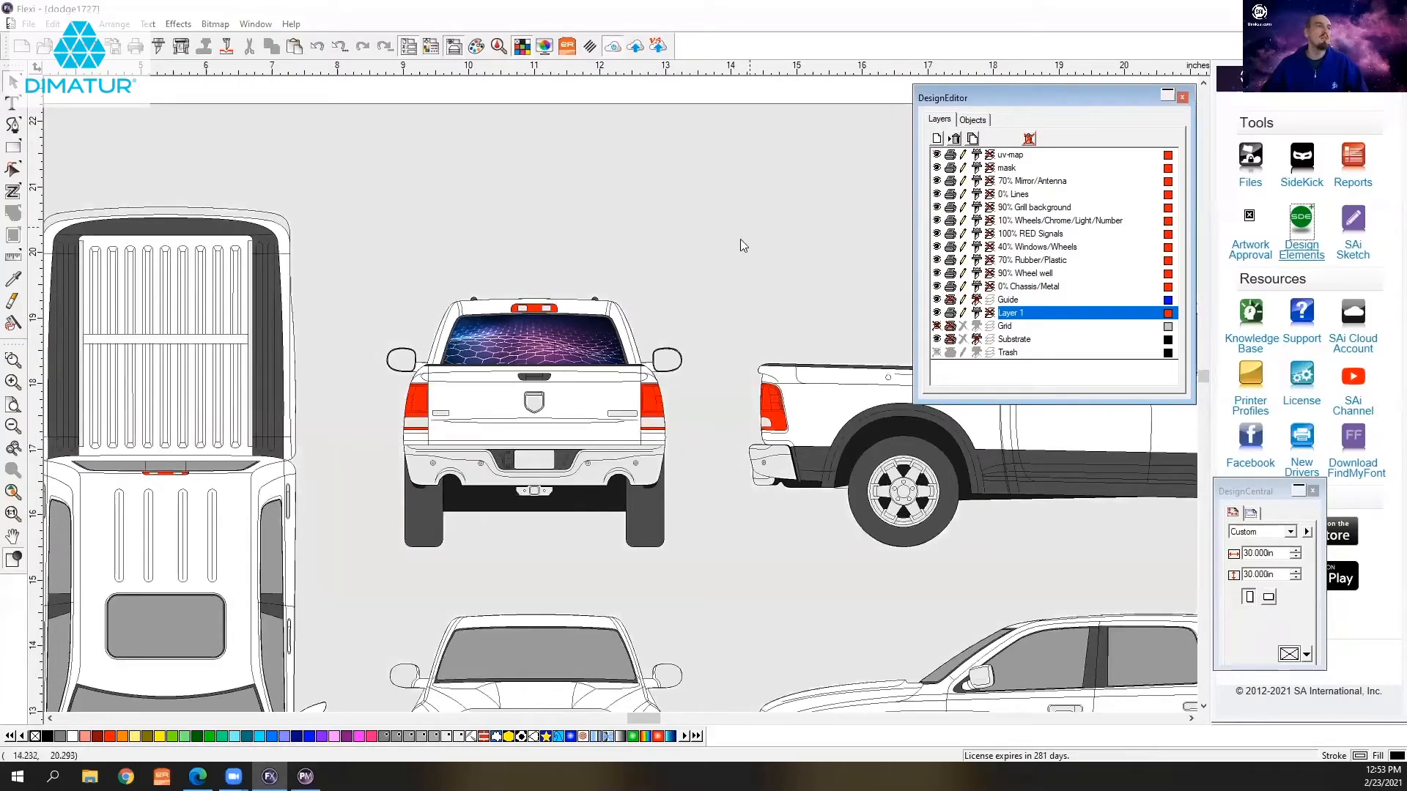
# - Select the background mask, tailgate lines and body outline in turn to examine the shapes of the truck's rear view
pyautogui.click(708, 321)
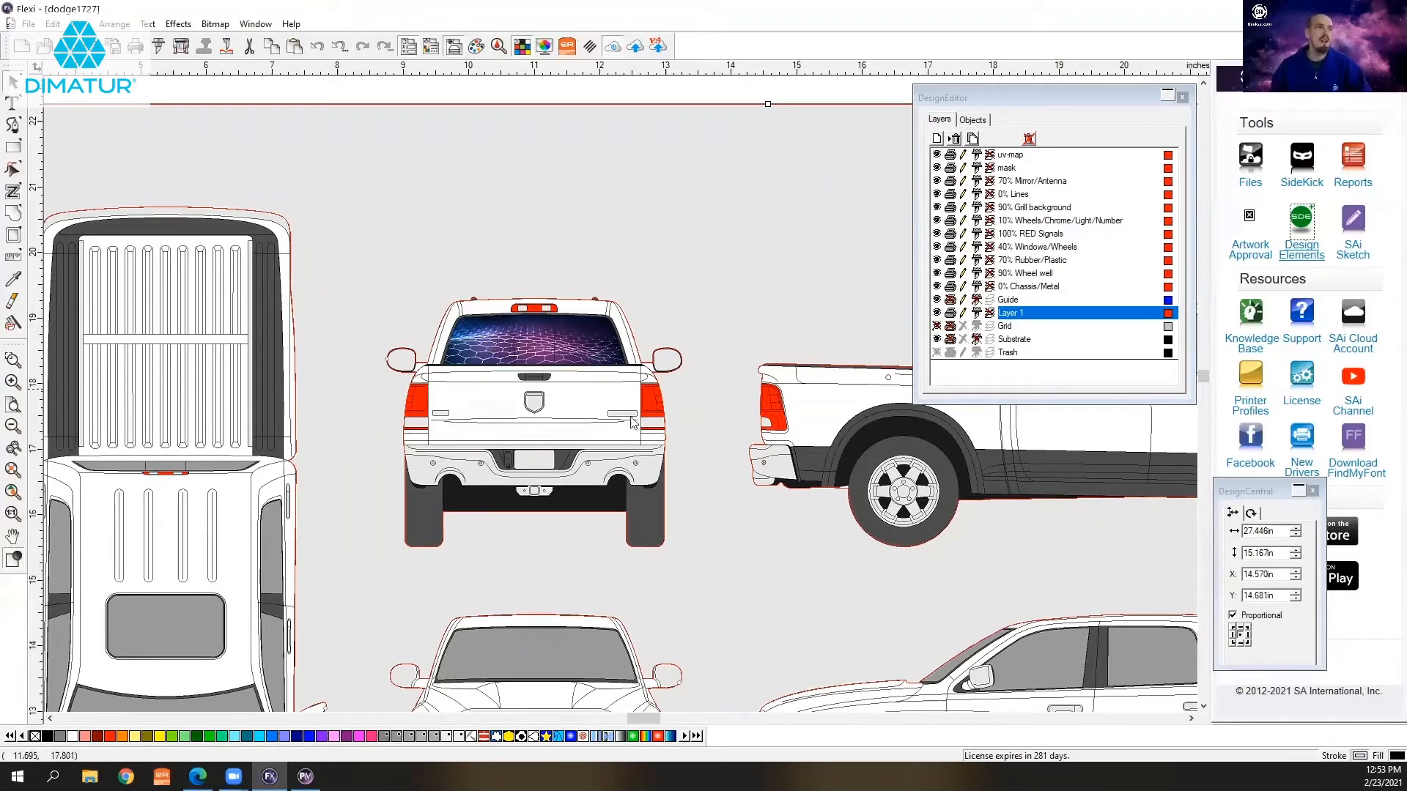
pyautogui.click(430, 377)
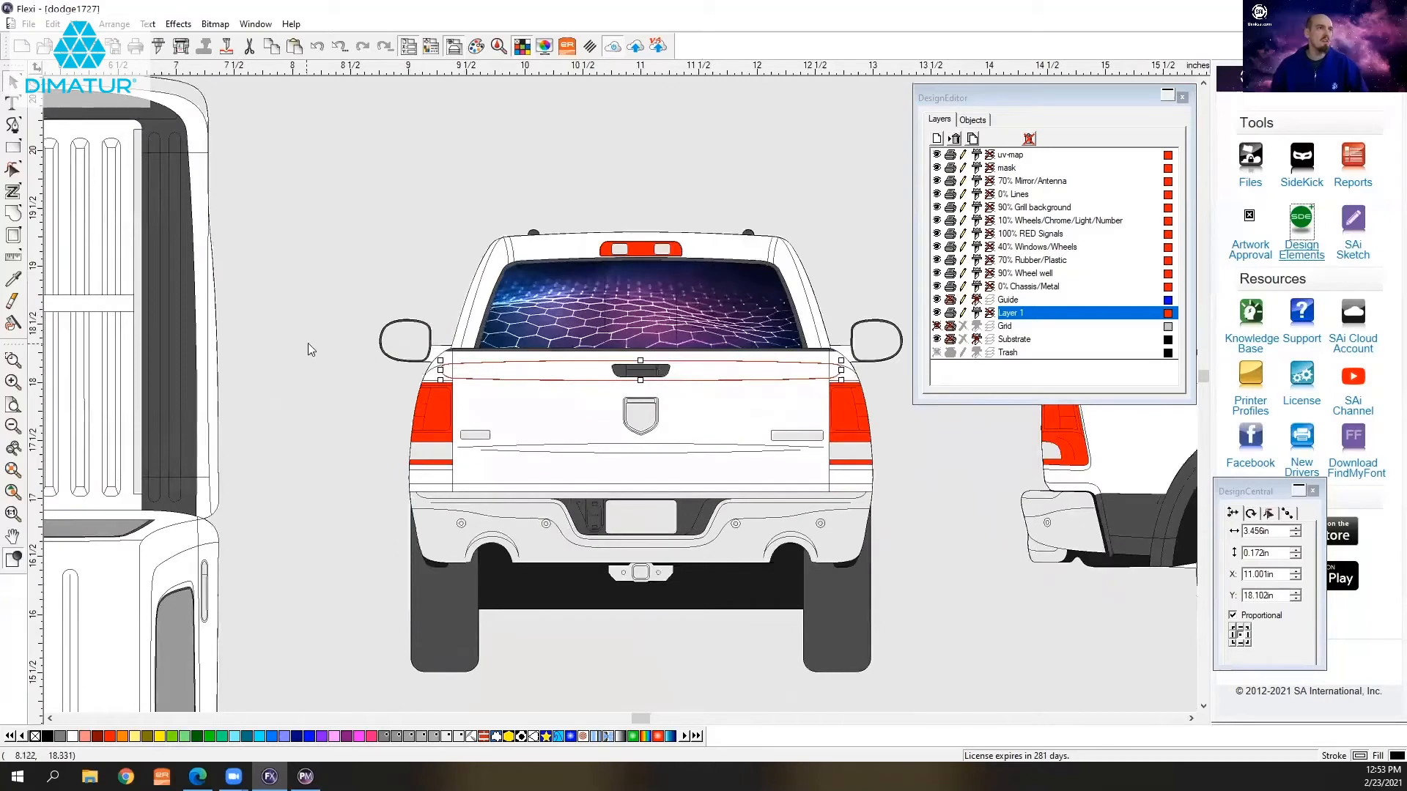
pyautogui.hotkey('ctrl', 'a')
pyautogui.click(453, 359)
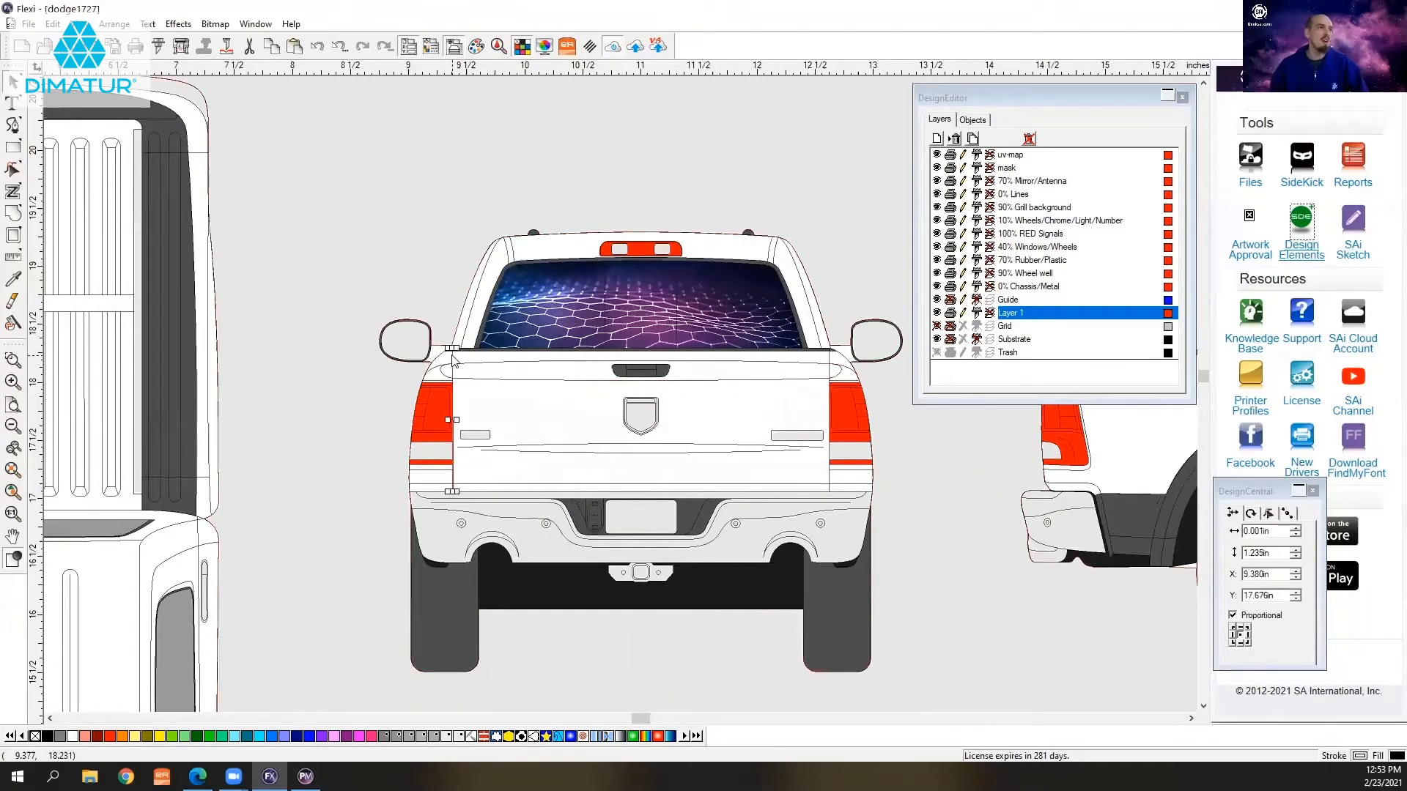
pyautogui.click(492, 352)
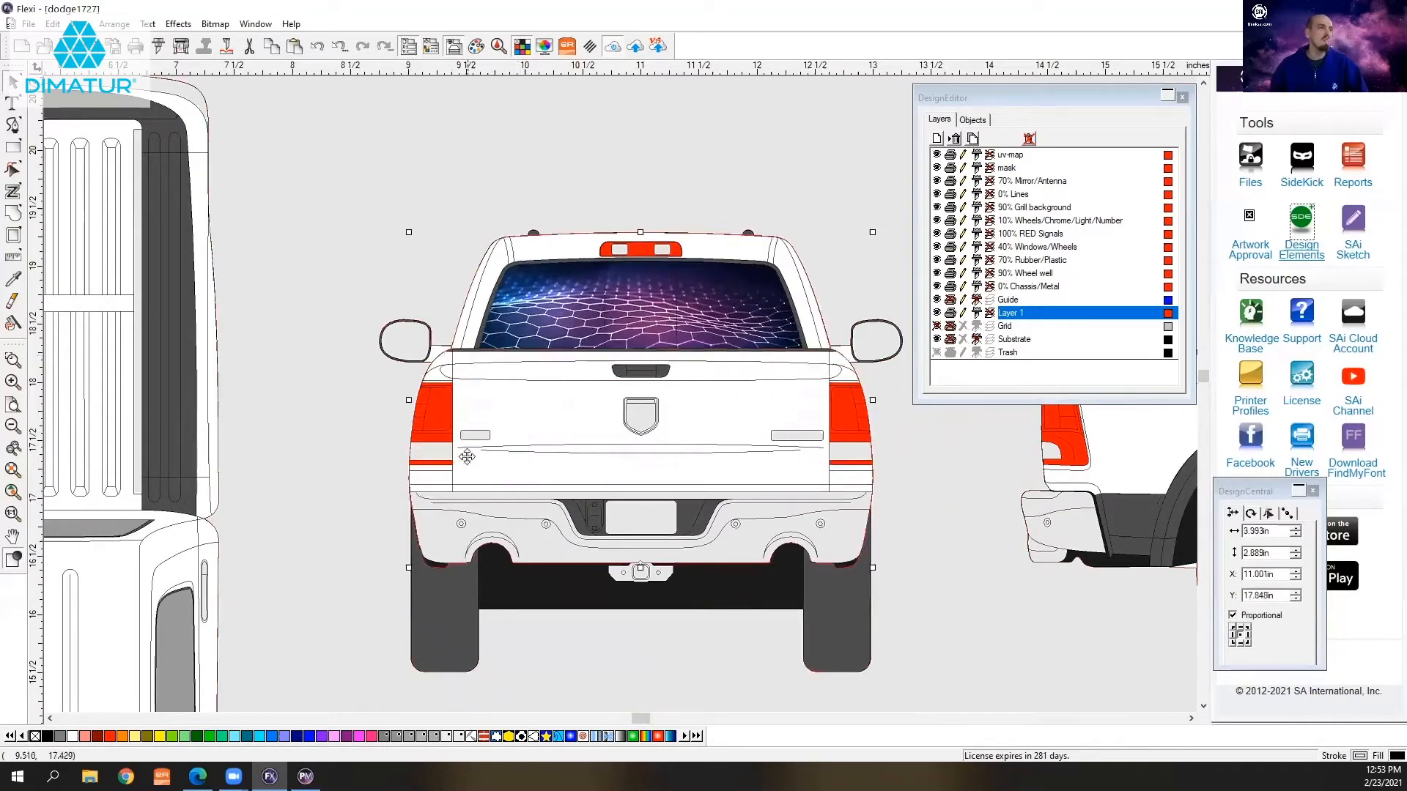
pyautogui.hotkey('ctrl', 'a')
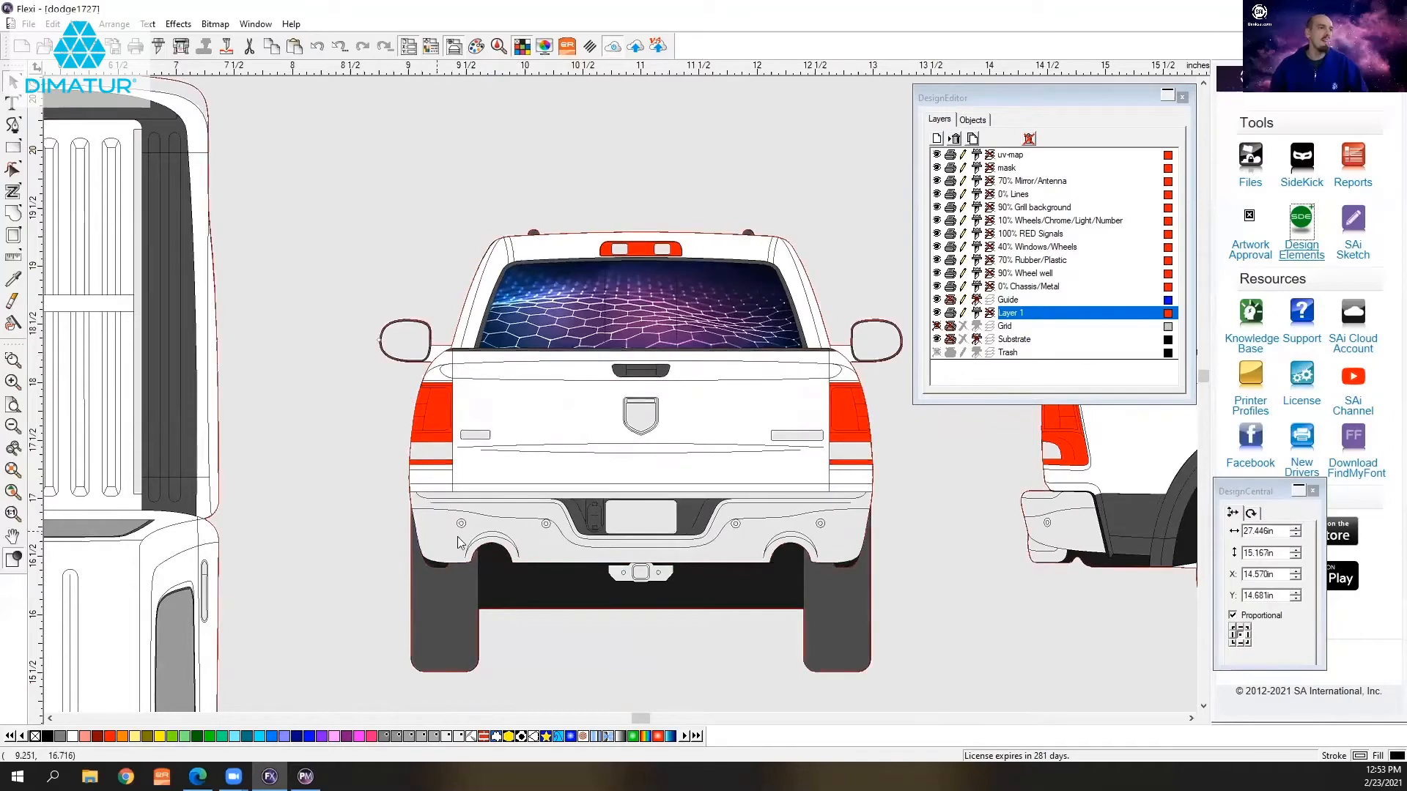
# - Select the rear bumper and the side view's door outline in turn to examine the template's body panels, and clear the selection
pyautogui.click(533, 566)
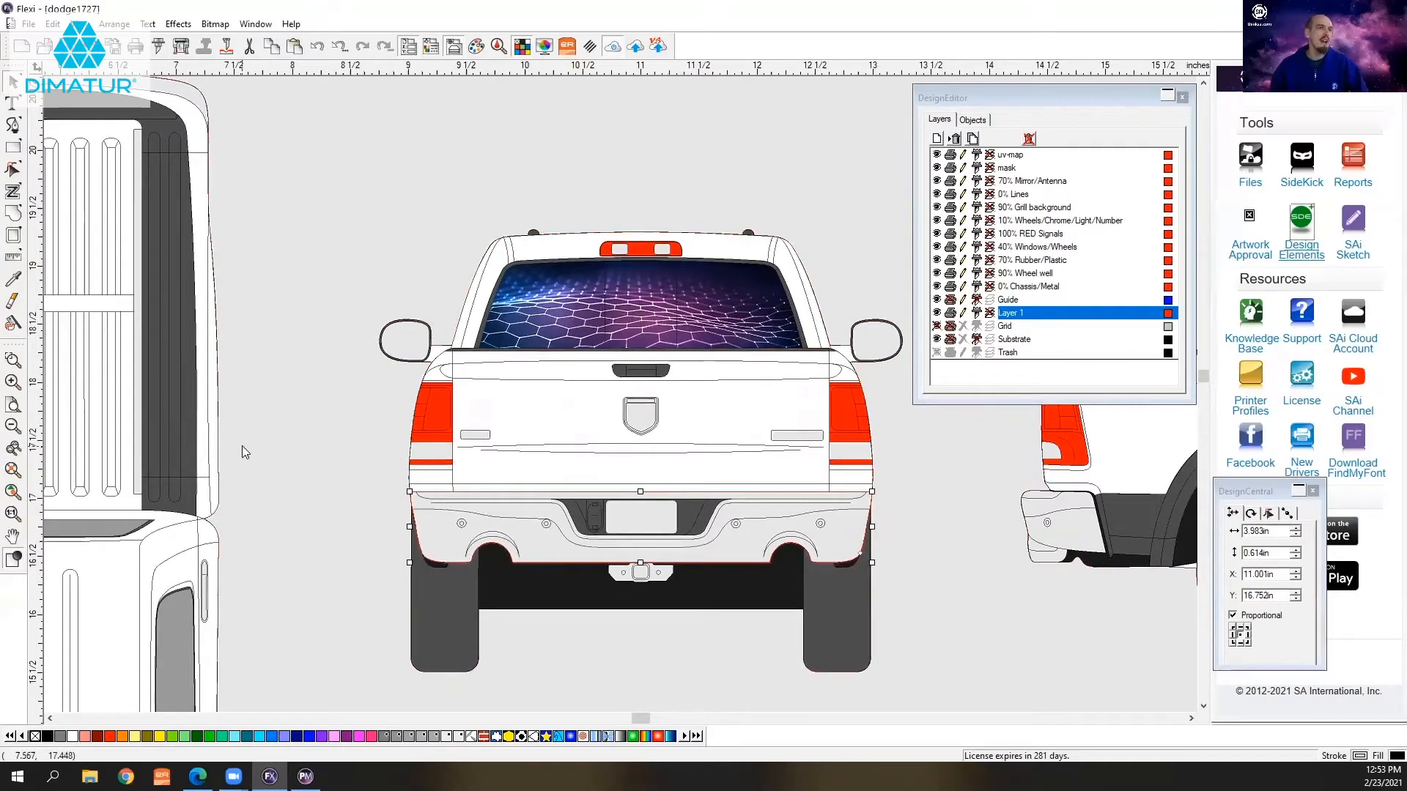
pyautogui.scroll(-5, 241, 446)
pyautogui.scroll(3, 868, 568)
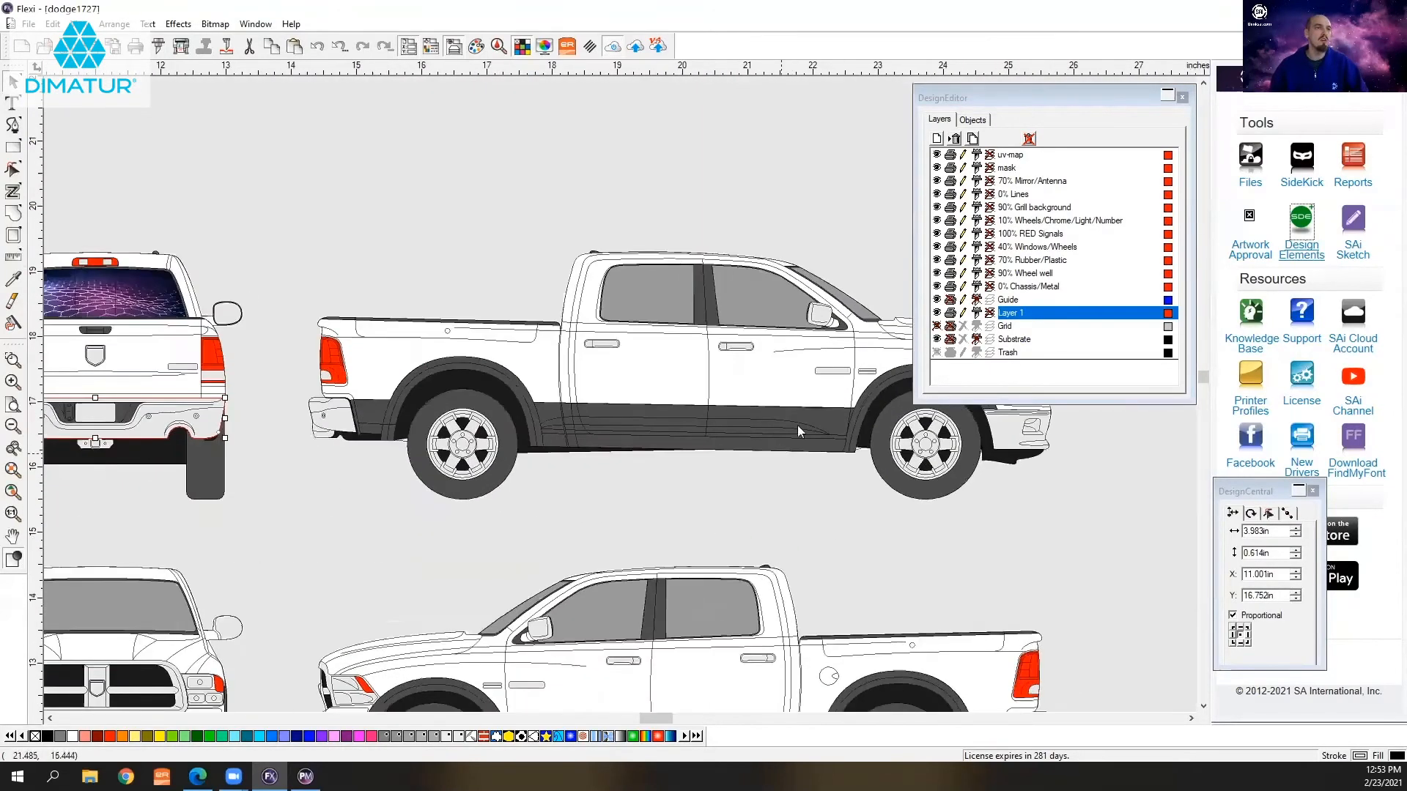
pyautogui.click(858, 358)
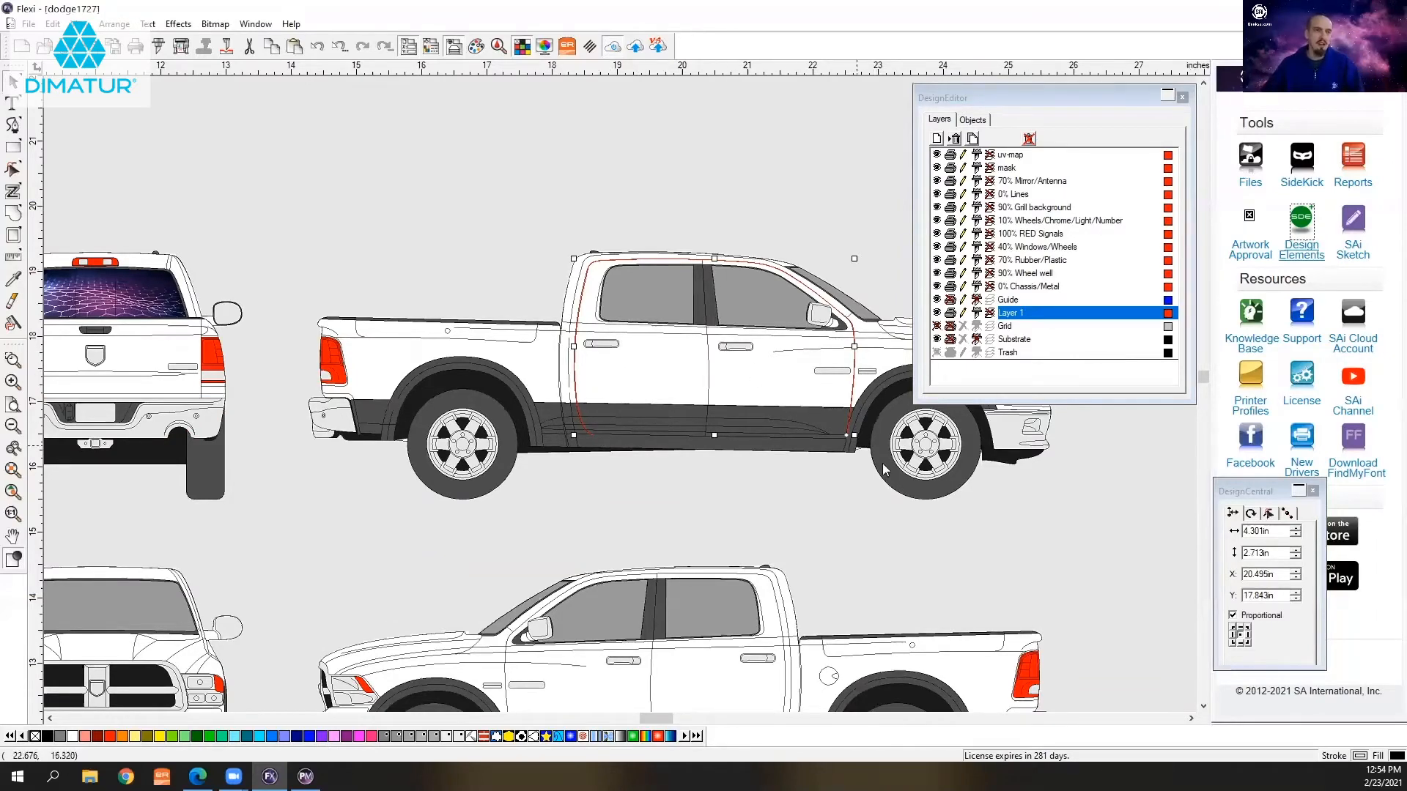
pyautogui.scroll(-3, 873, 471)
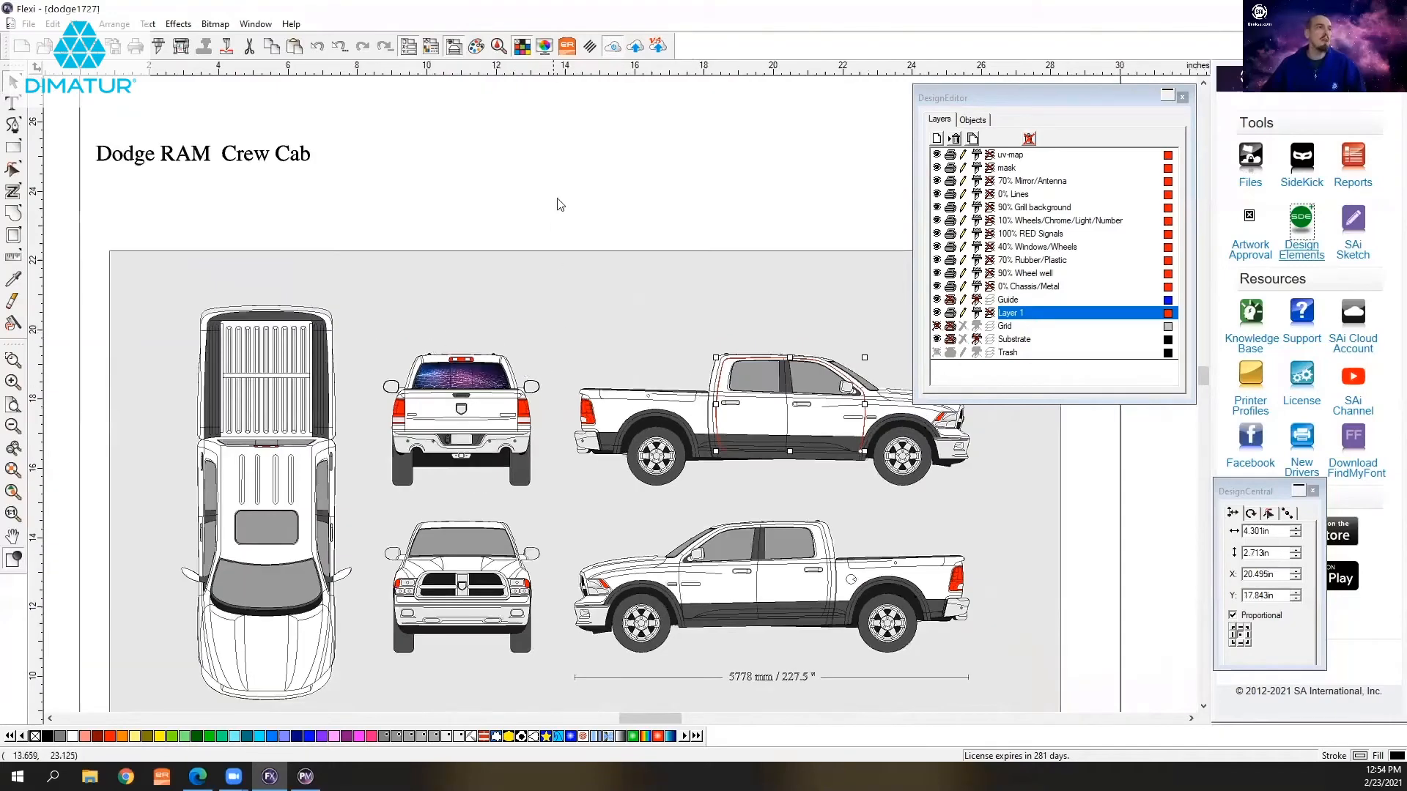
pyautogui.click(558, 202)
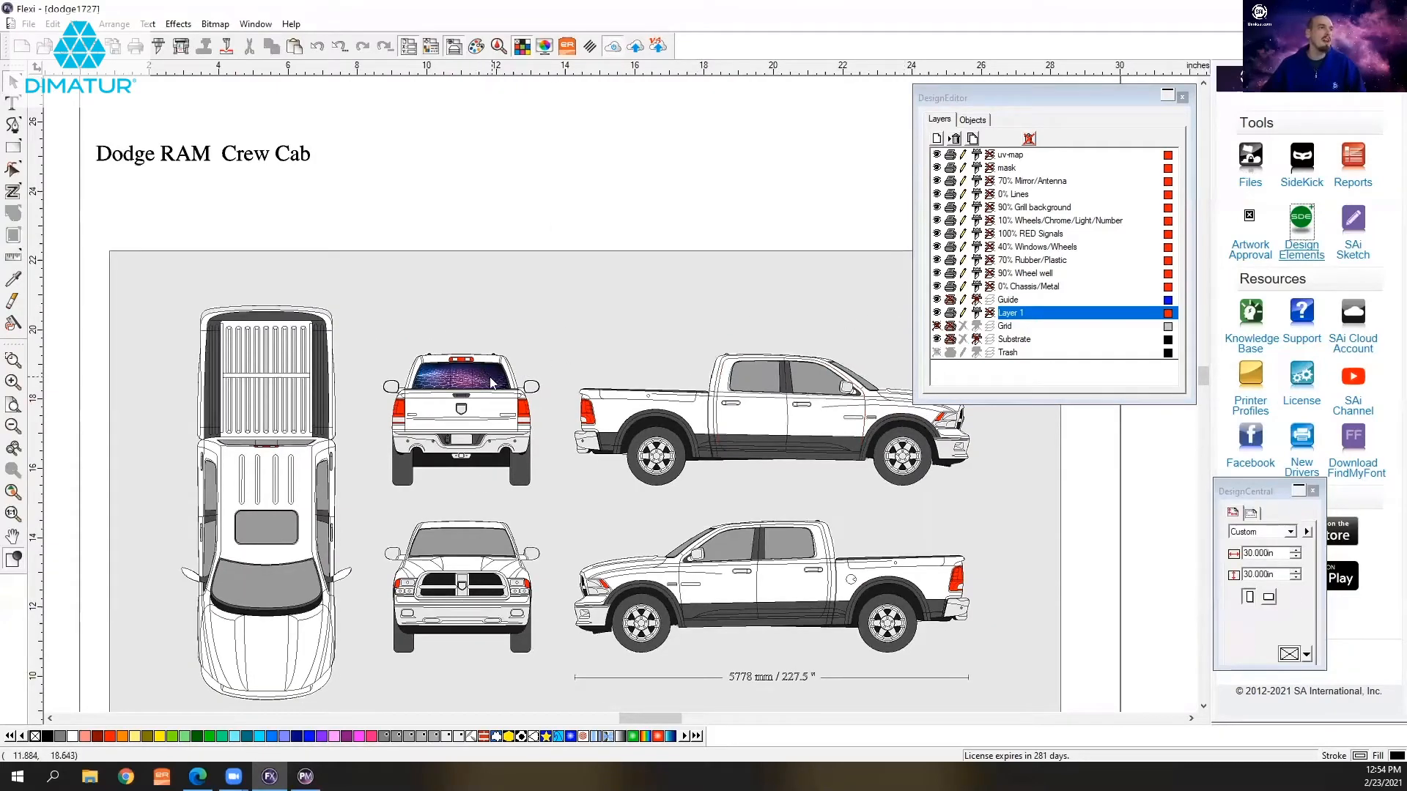
# - Place a copy of the masked rear window above the truck views and open it in RIP and Print with the local Production Manager
pyautogui.moveTo(491, 382); pyautogui.dragTo(502, 157)
pyautogui.click(579, 183)
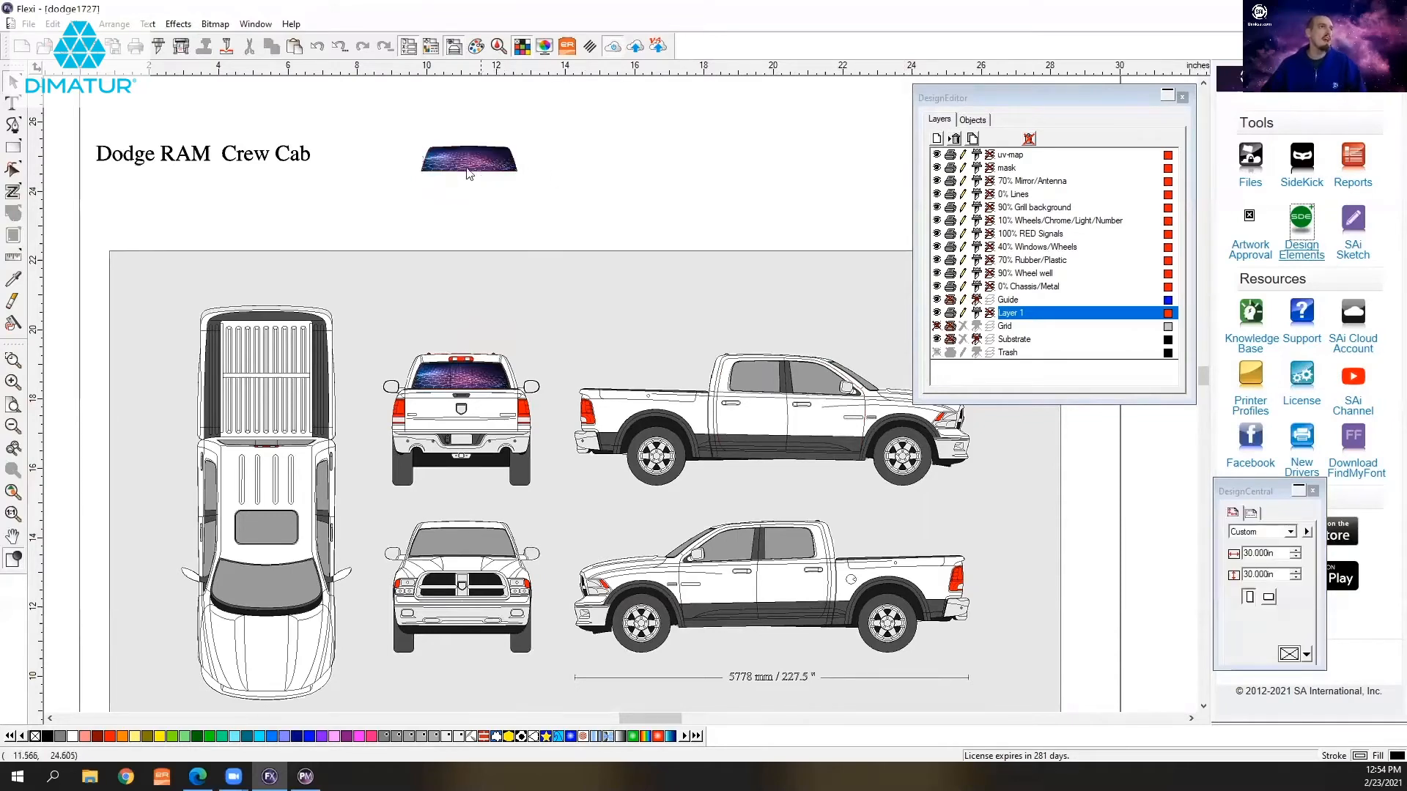
pyautogui.click(458, 161)
pyautogui.click(180, 46)
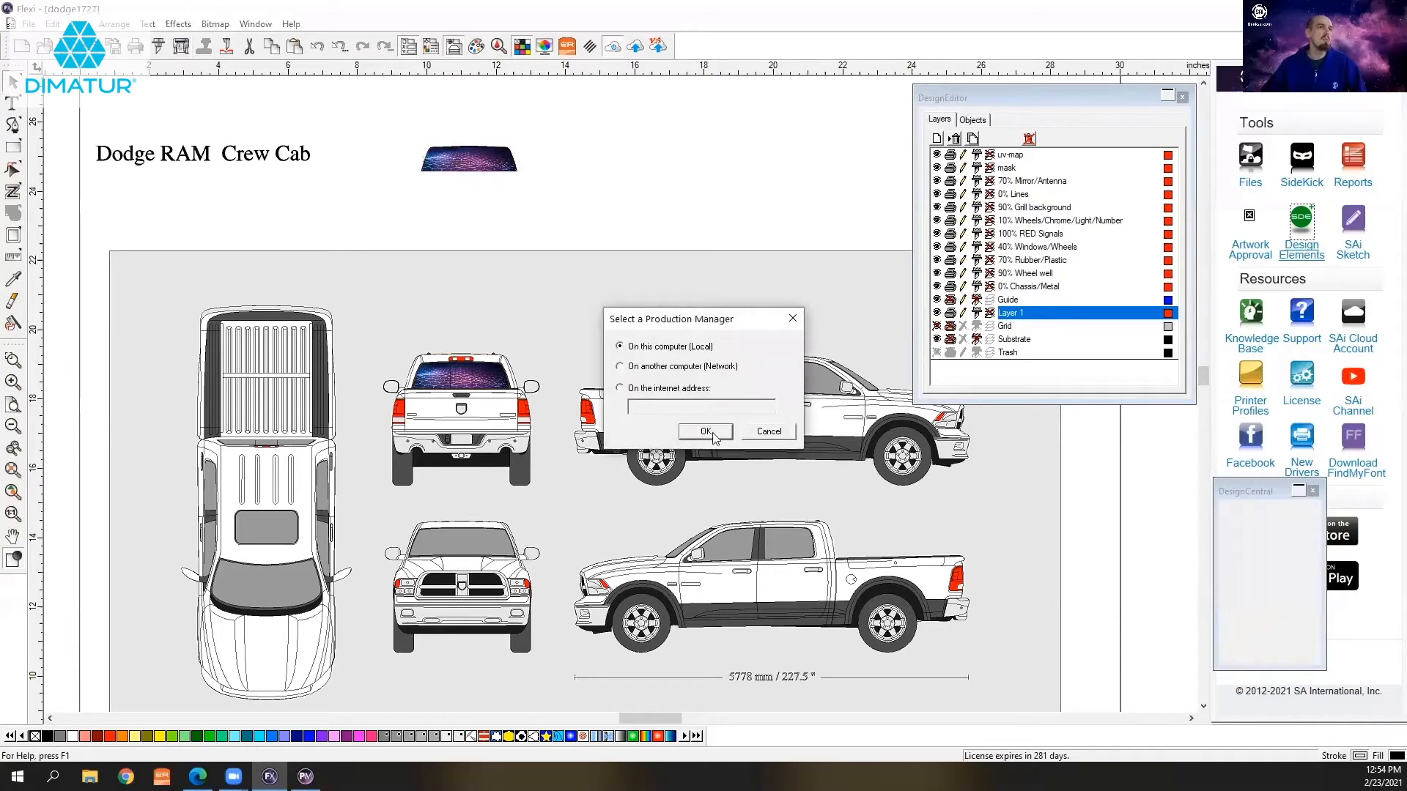
pyautogui.click(707, 432)
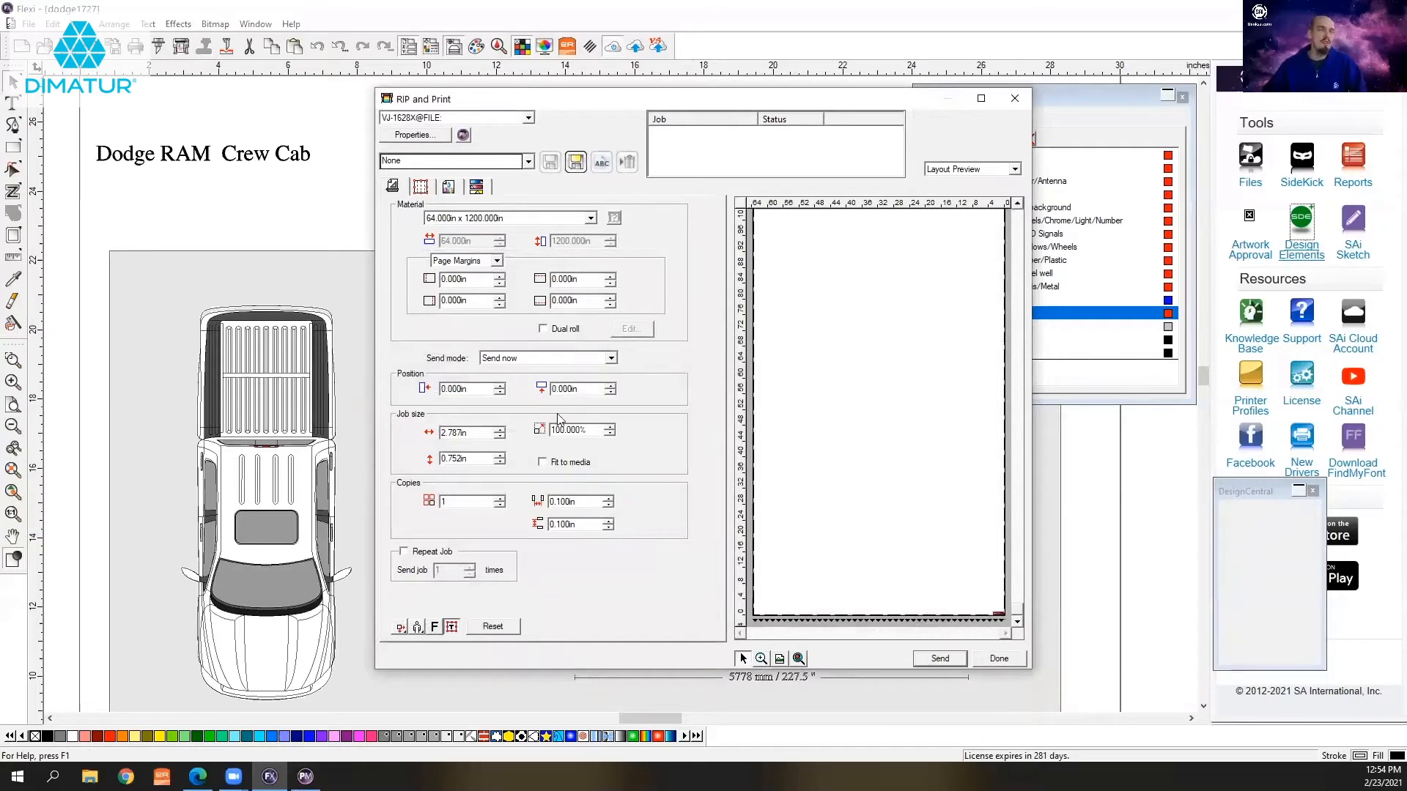
# - Scale the window print job to 2000% and shift it inward from the edge of the media
pyautogui.moveTo(593, 431); pyautogui.dragTo(513, 429)
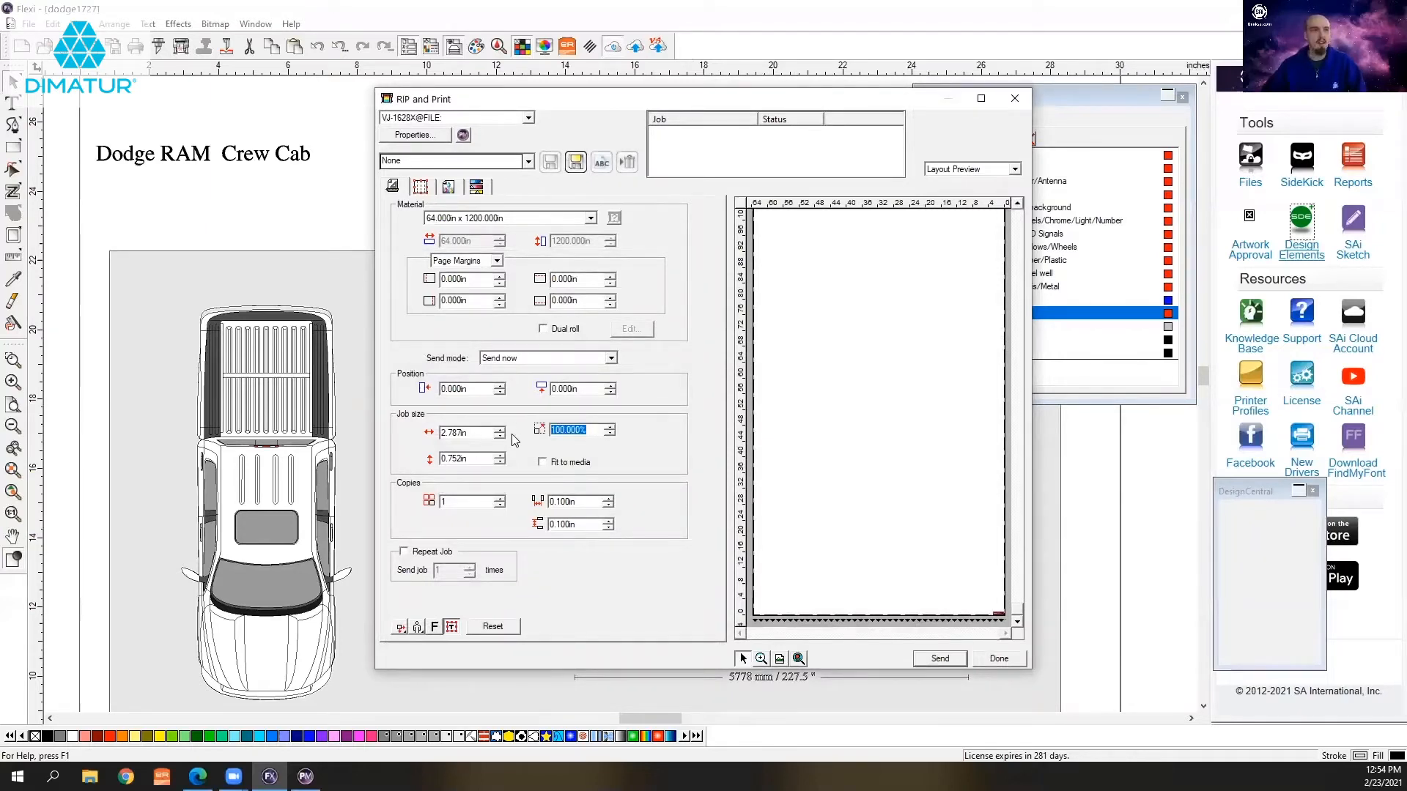
pyautogui.write('2000')
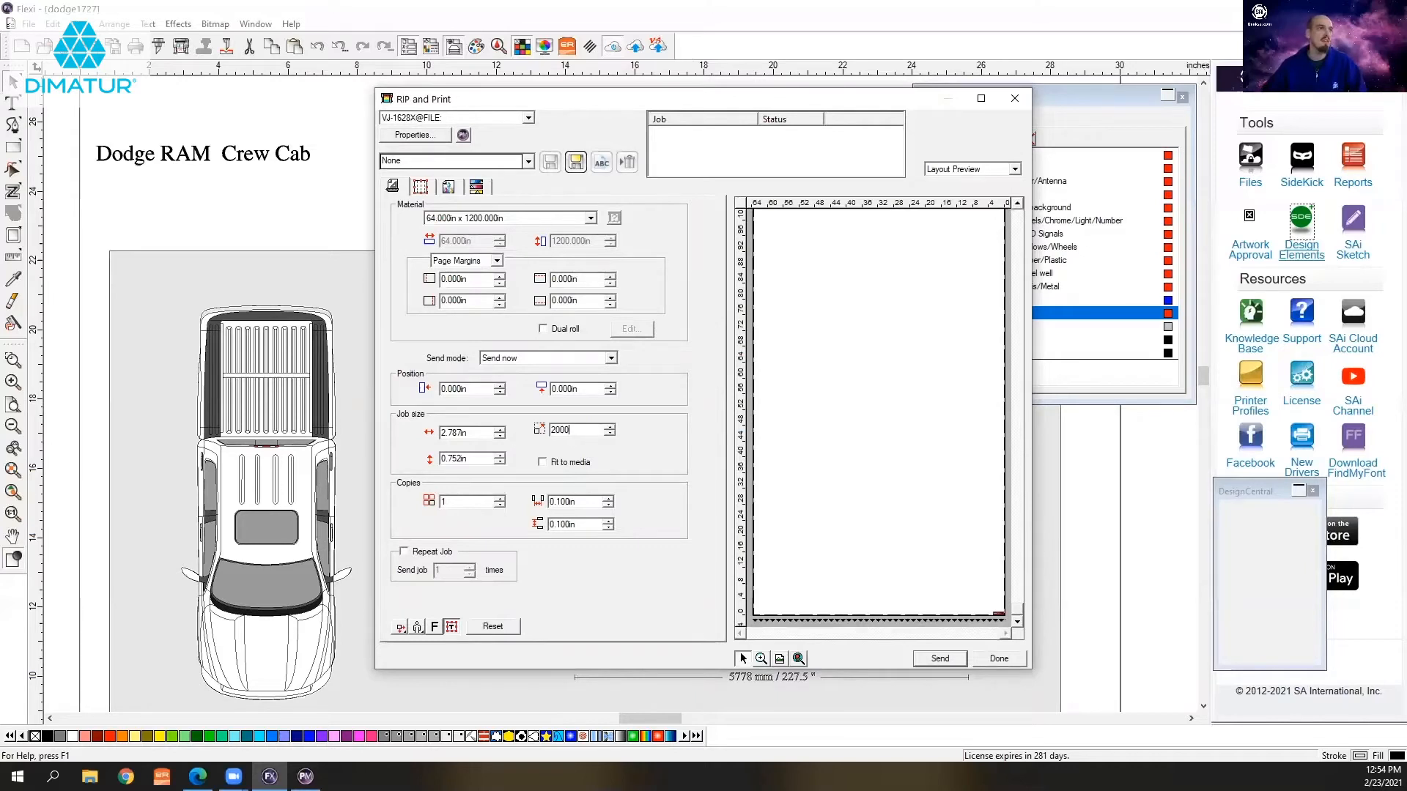
pyautogui.press('Tab')
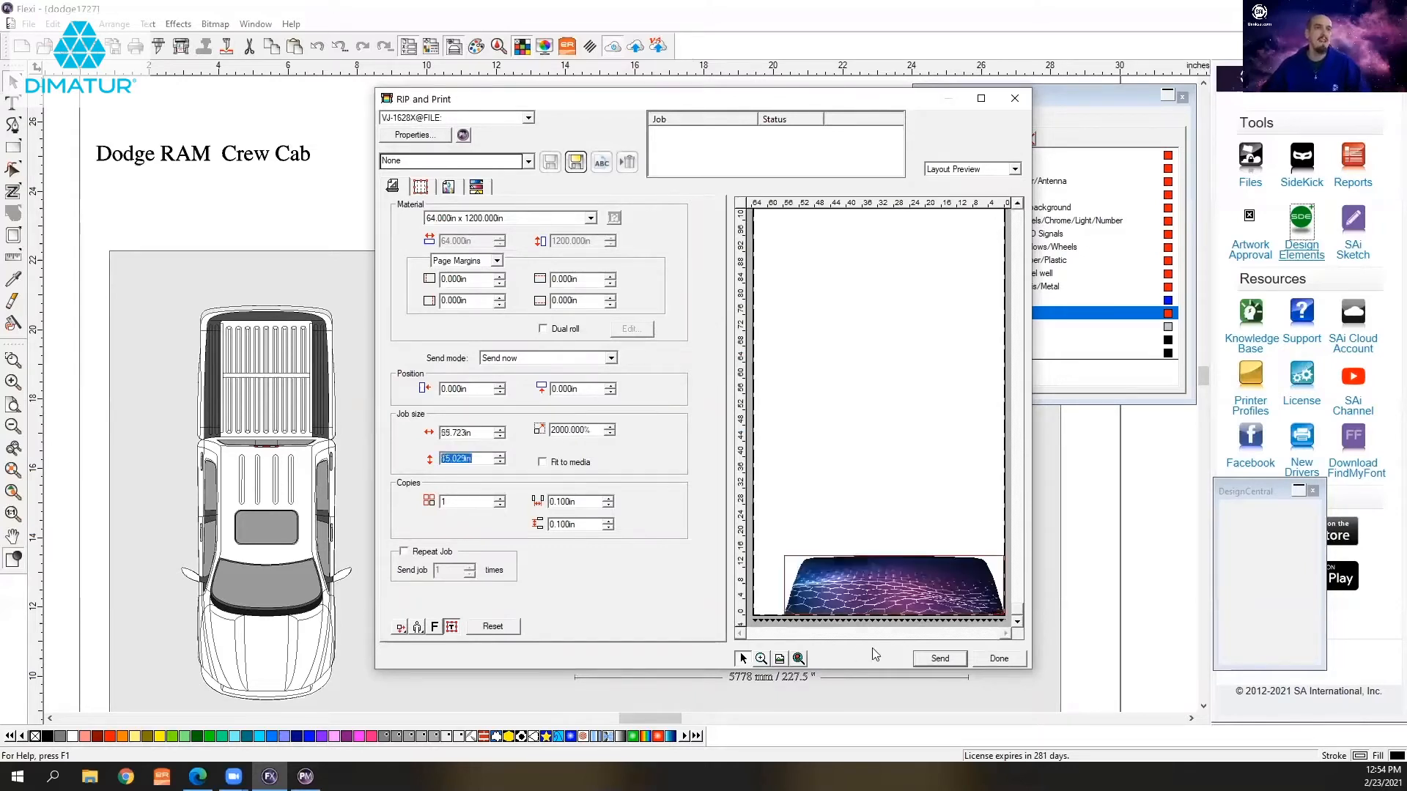
pyautogui.moveTo(876, 601); pyautogui.dragTo(867, 602)
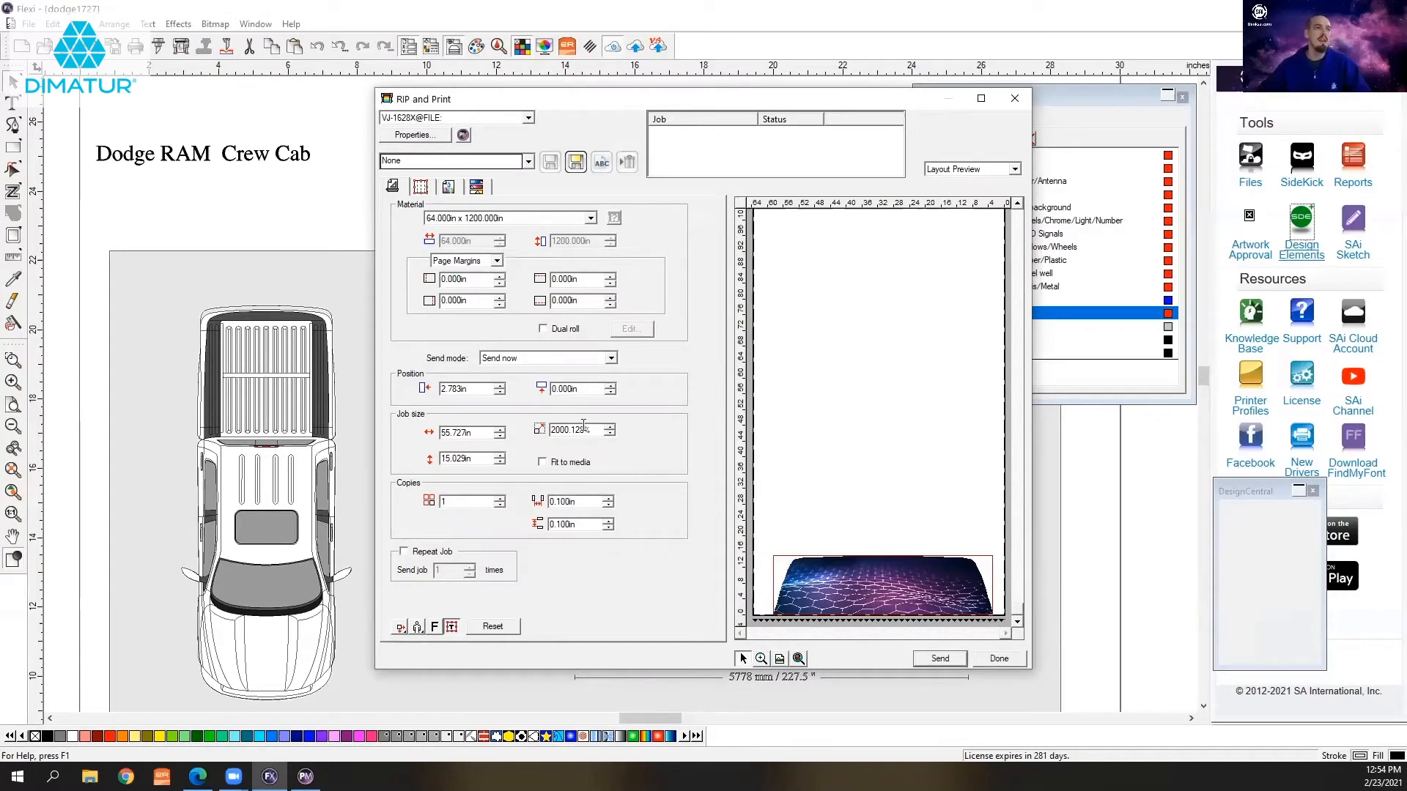
pyautogui.moveTo(576, 430); pyautogui.dragTo(529, 430)
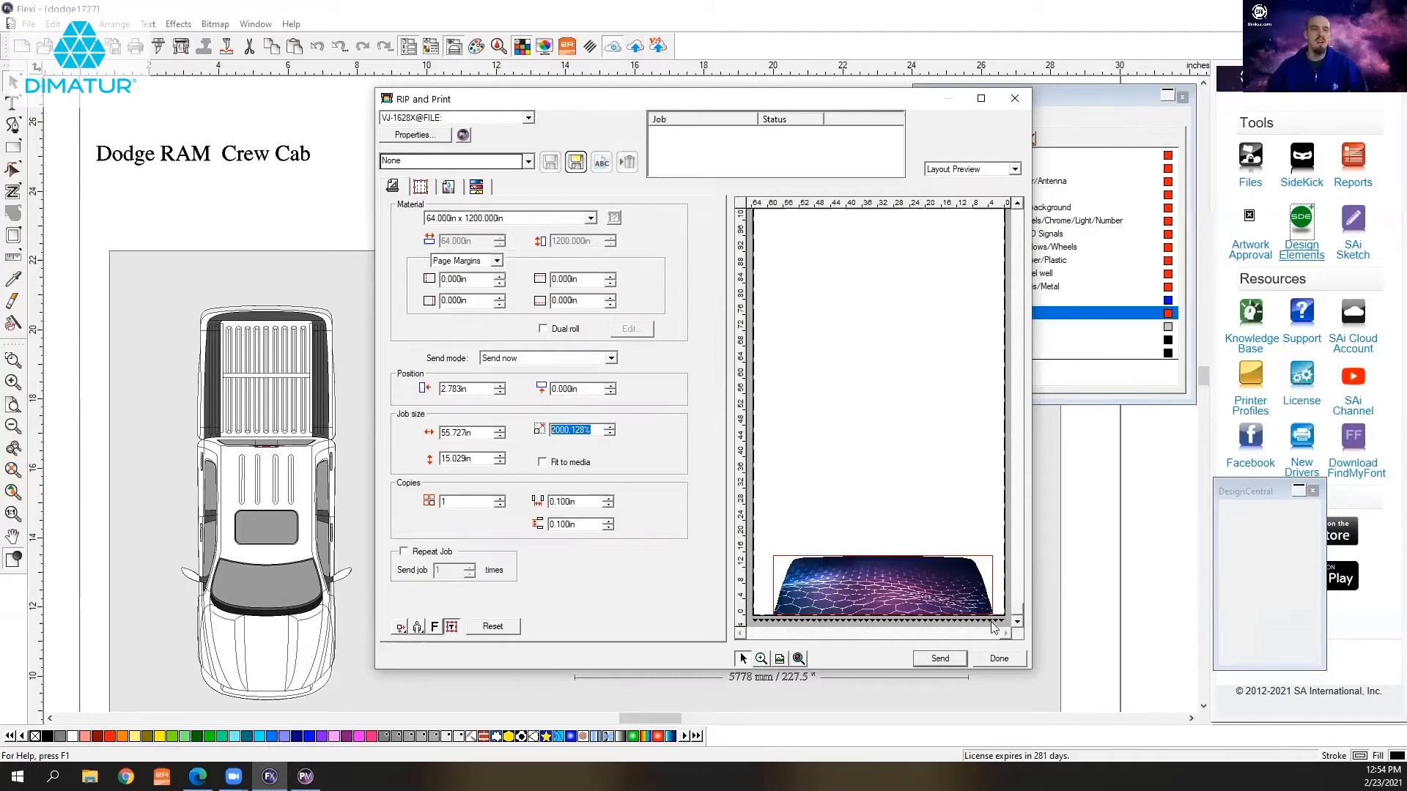
pyautogui.moveTo(850, 591)
pyautogui.mouseDown()
pyautogui.moveTo(858, 570)
pyautogui.moveTo(865, 590)
pyautogui.mouseUp()
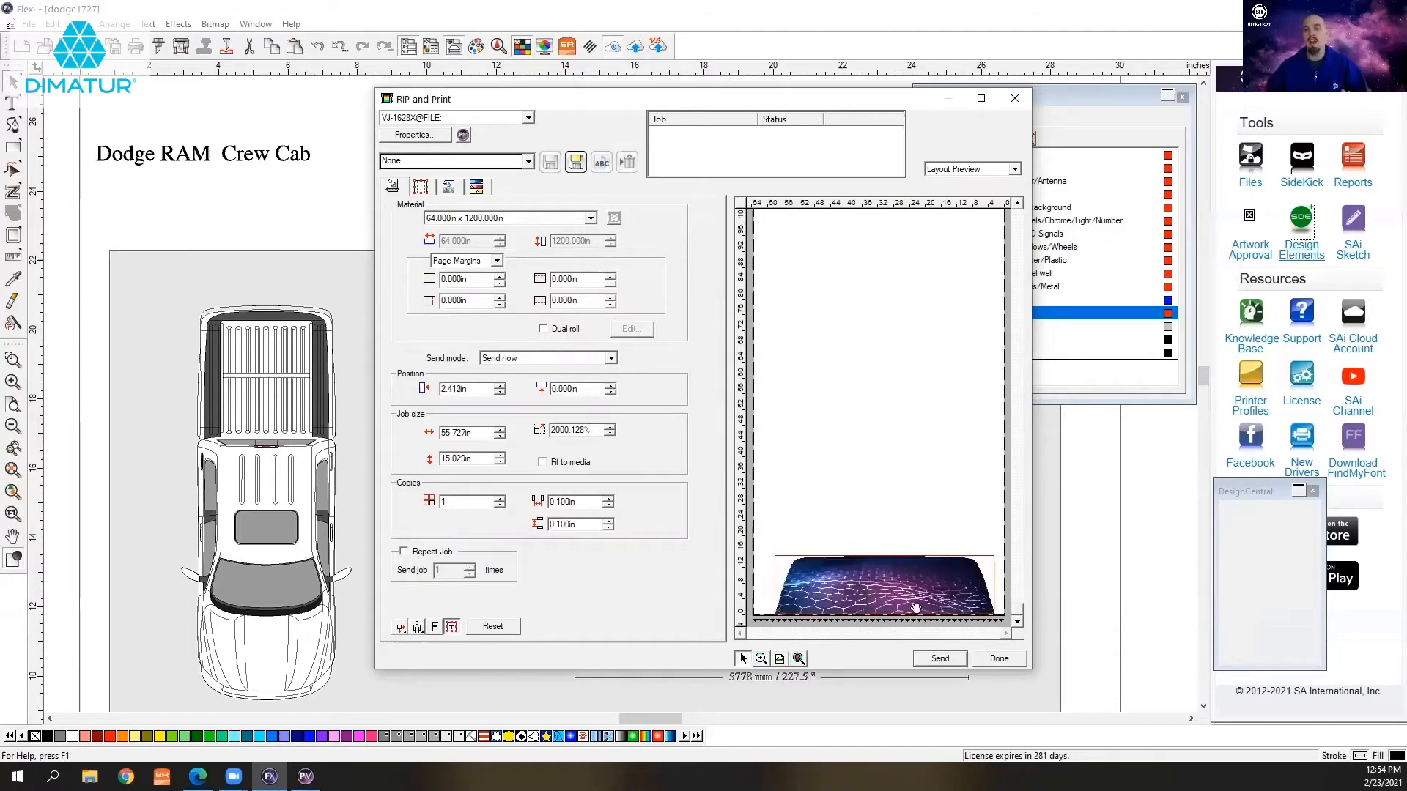
# - Close the print setup without sending the job and delete the copied window artwork above the truck views
pyautogui.click(999, 658)
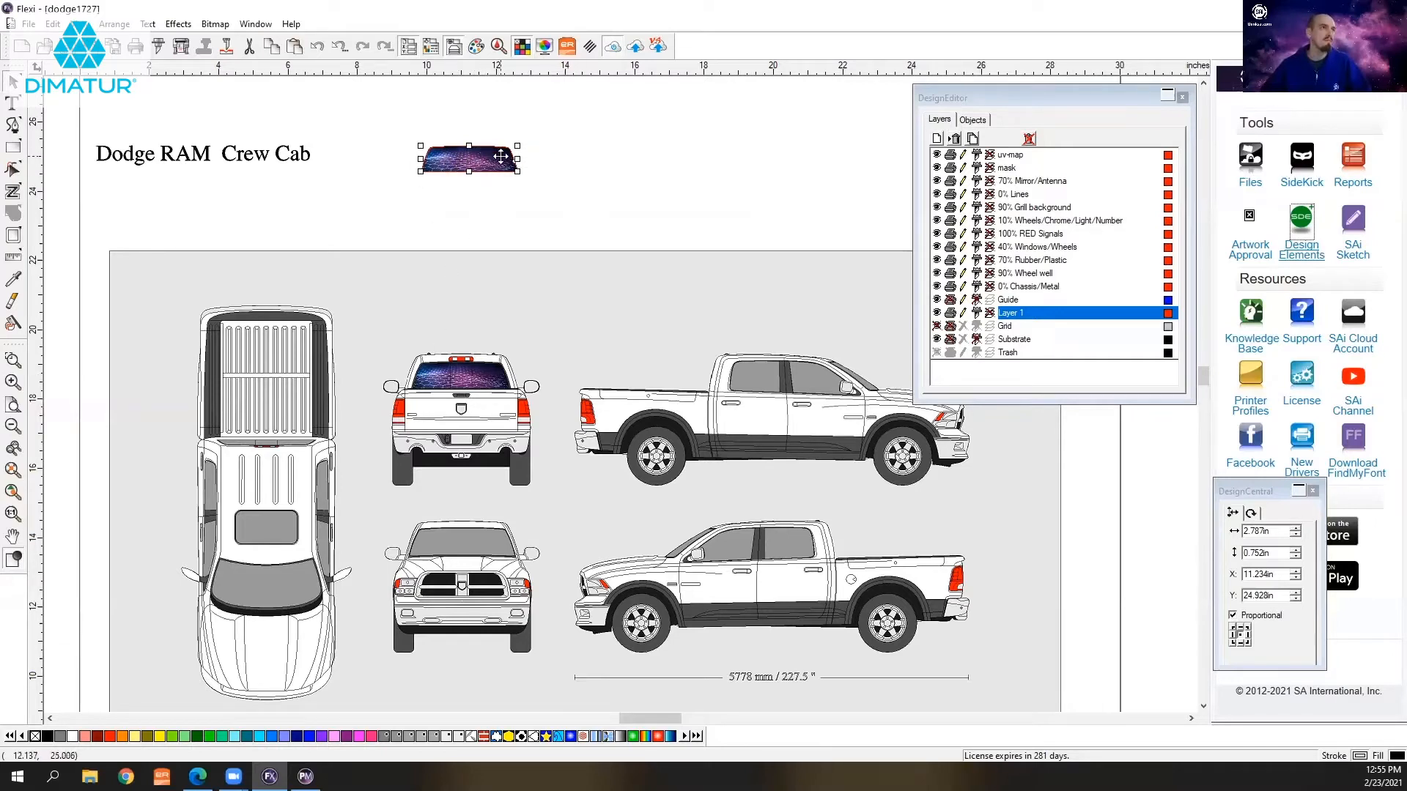
pyautogui.press('Delete')
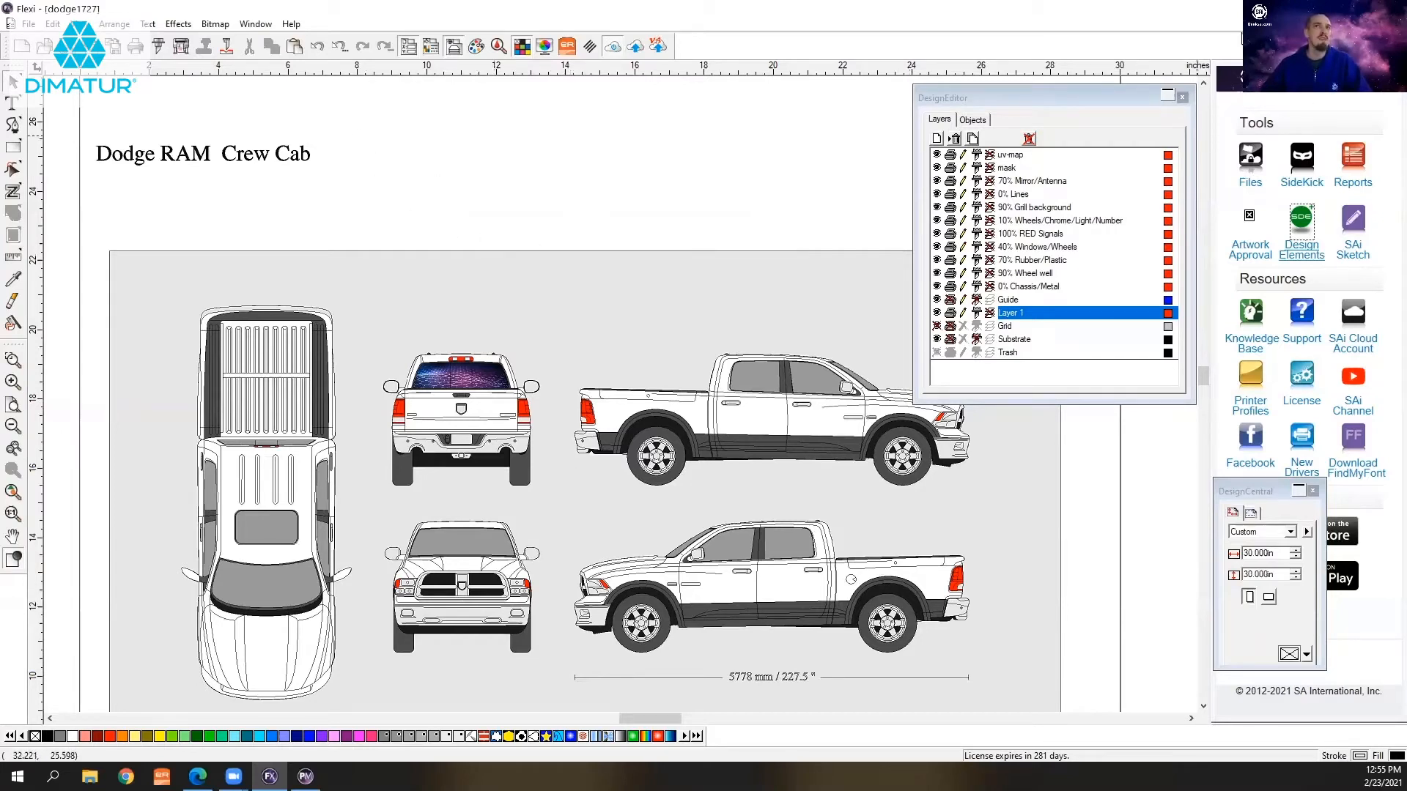
# - Create a new document and import the BadWrapsBitmap image from the Recording files folder onto the page
pyautogui.click(22, 46)
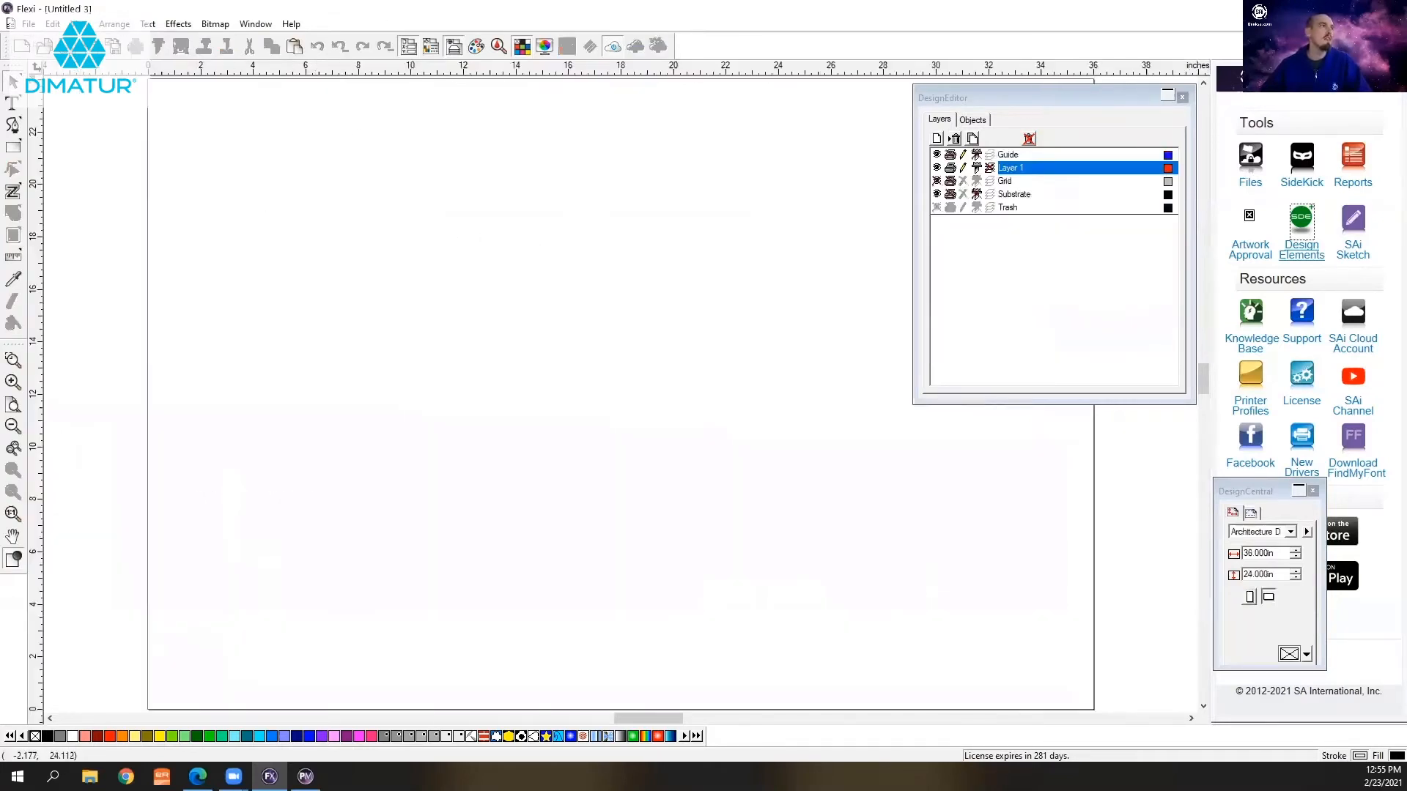
pyautogui.click(33, 25)
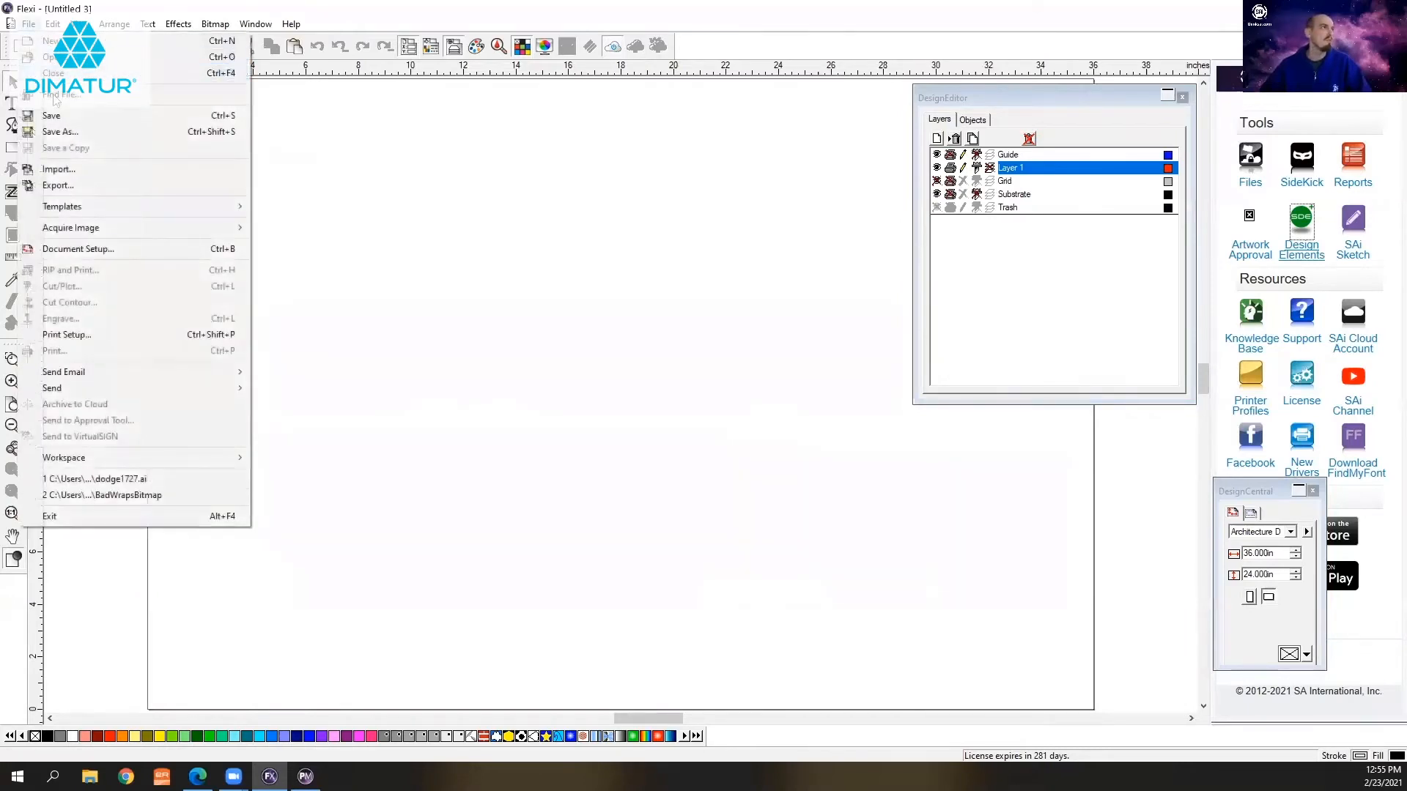
pyautogui.click(59, 170)
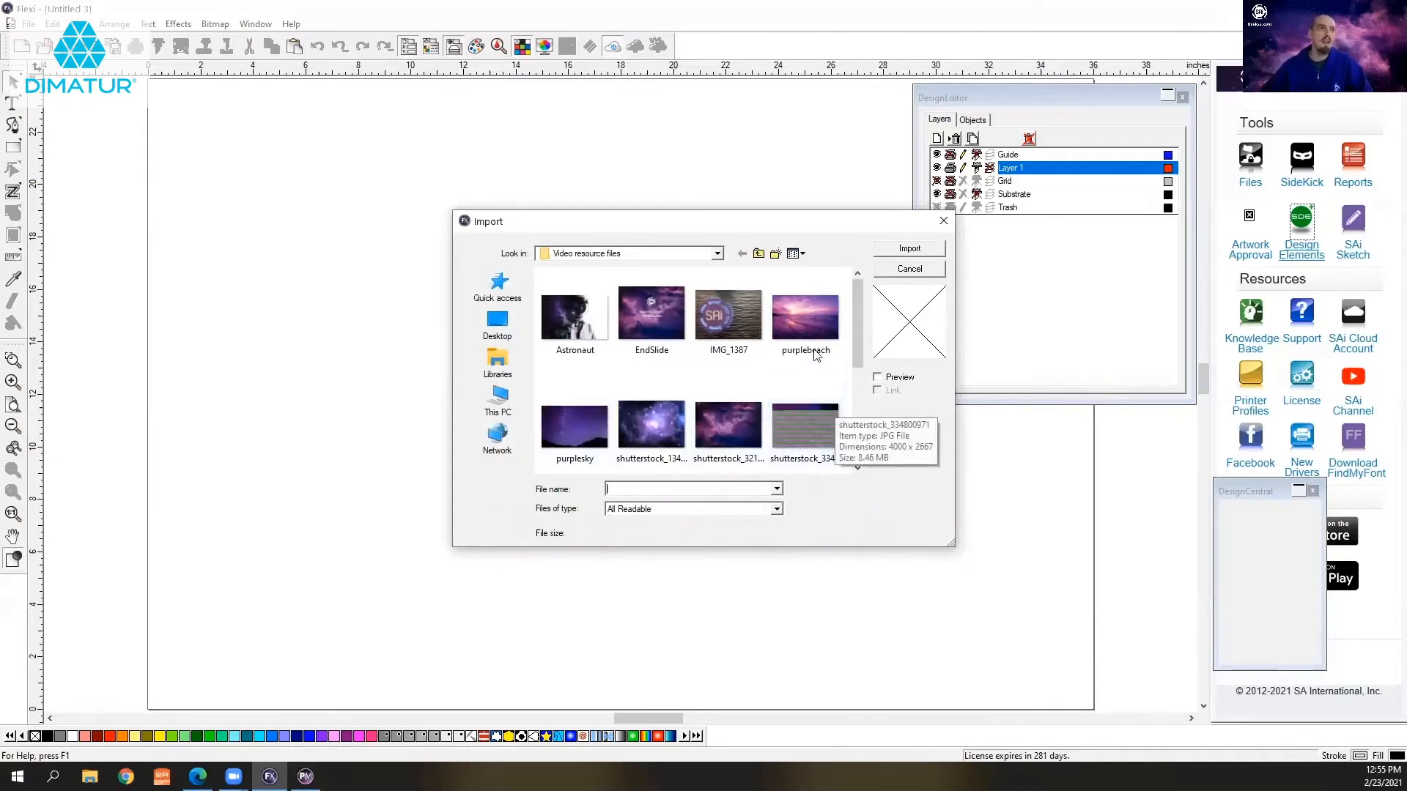
pyautogui.click(759, 254)
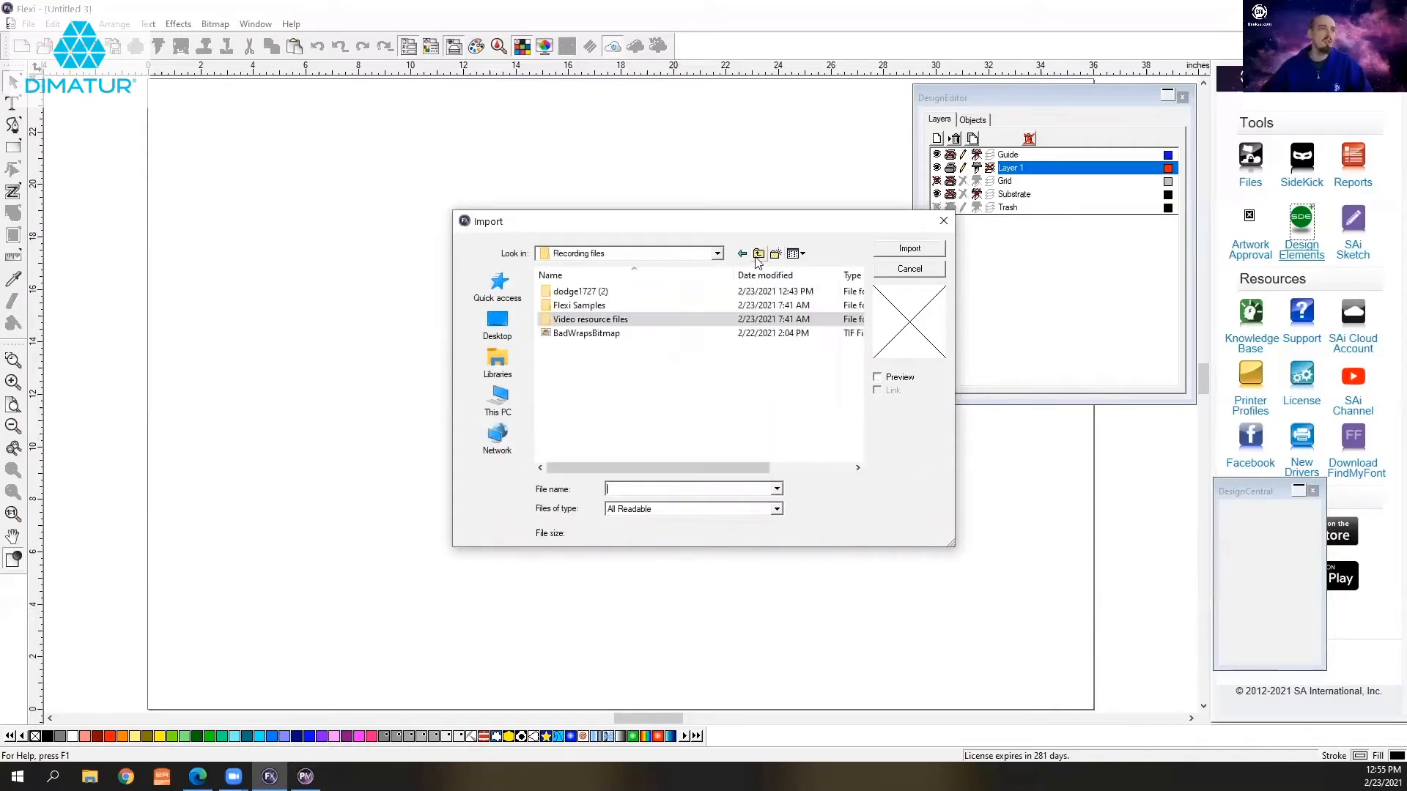
pyautogui.click(587, 334)
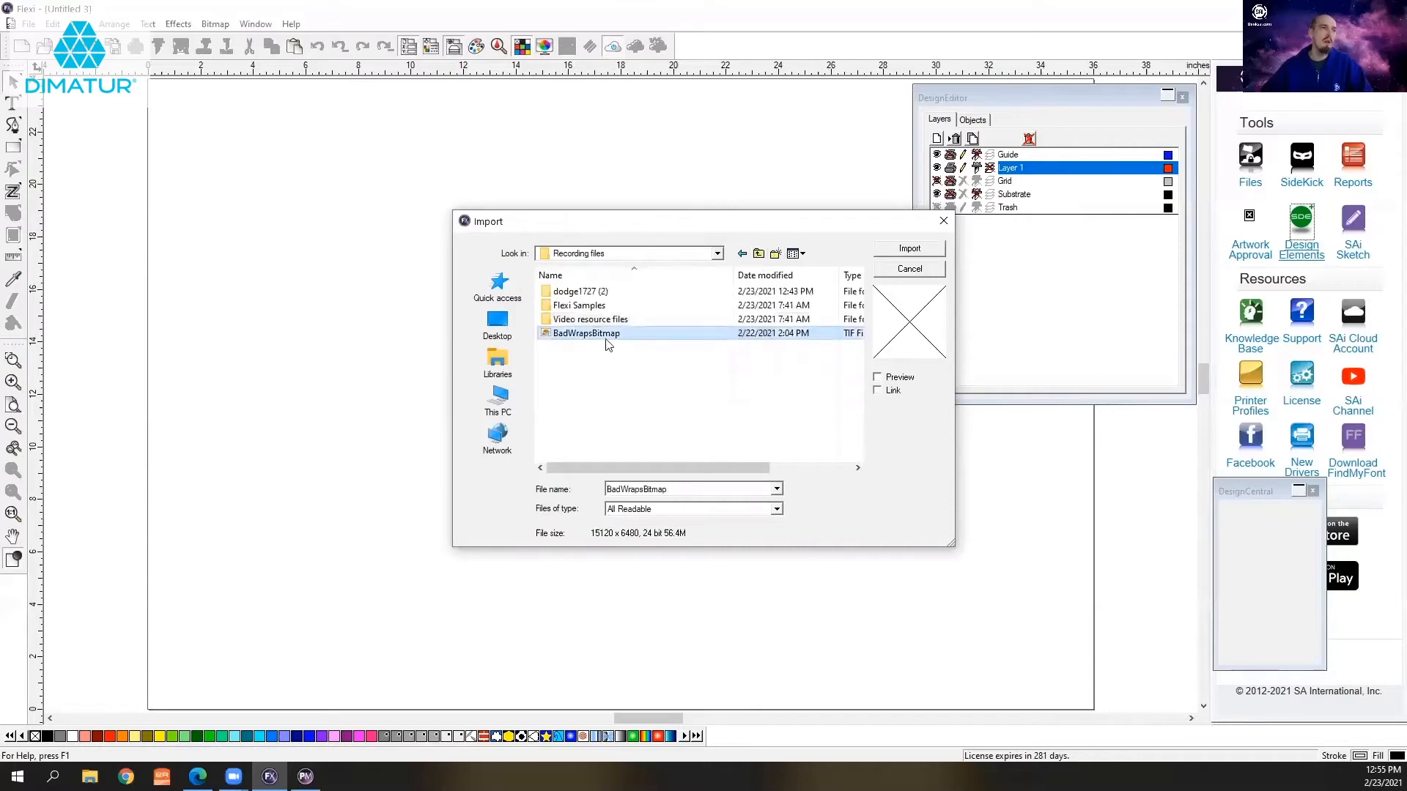
pyautogui.click(911, 249)
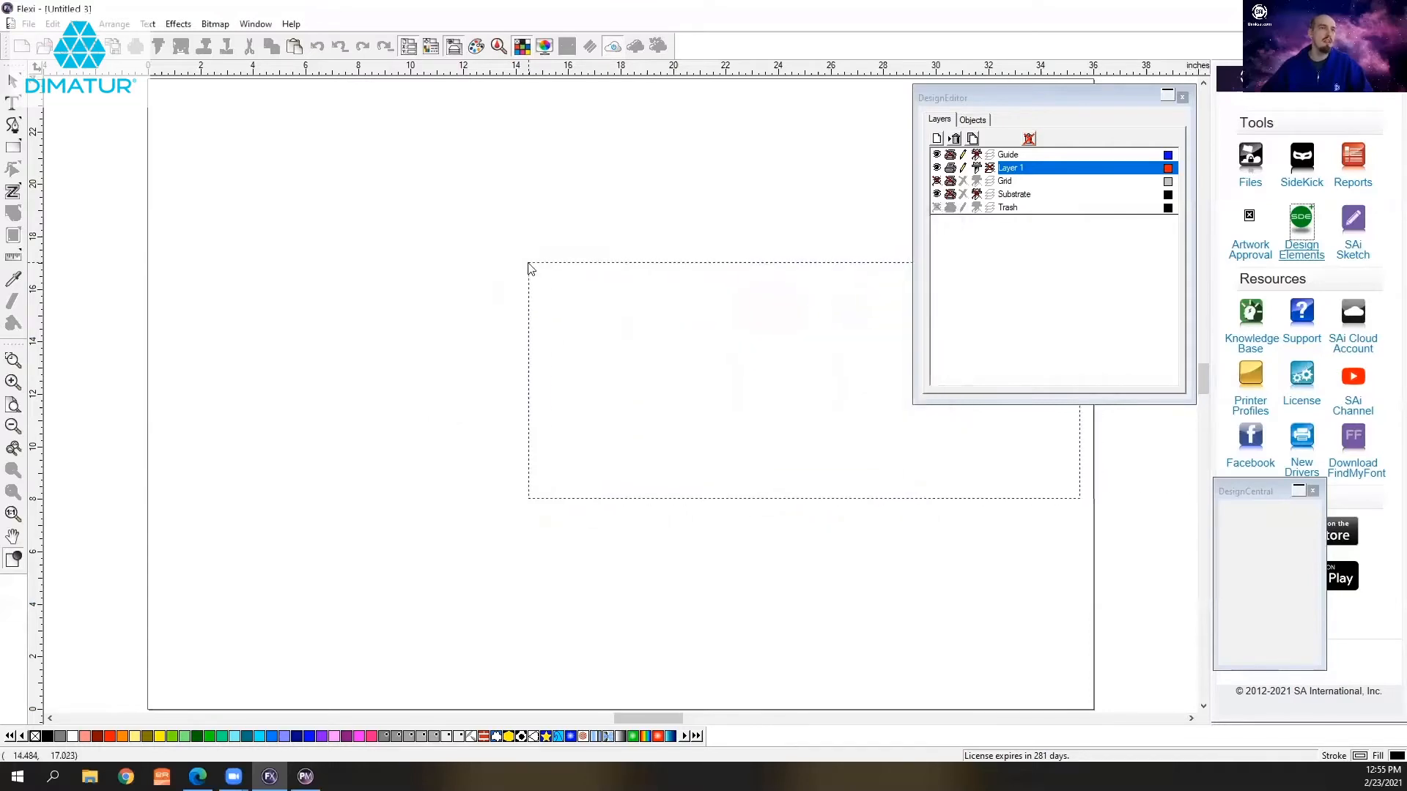
pyautogui.click(335, 253)
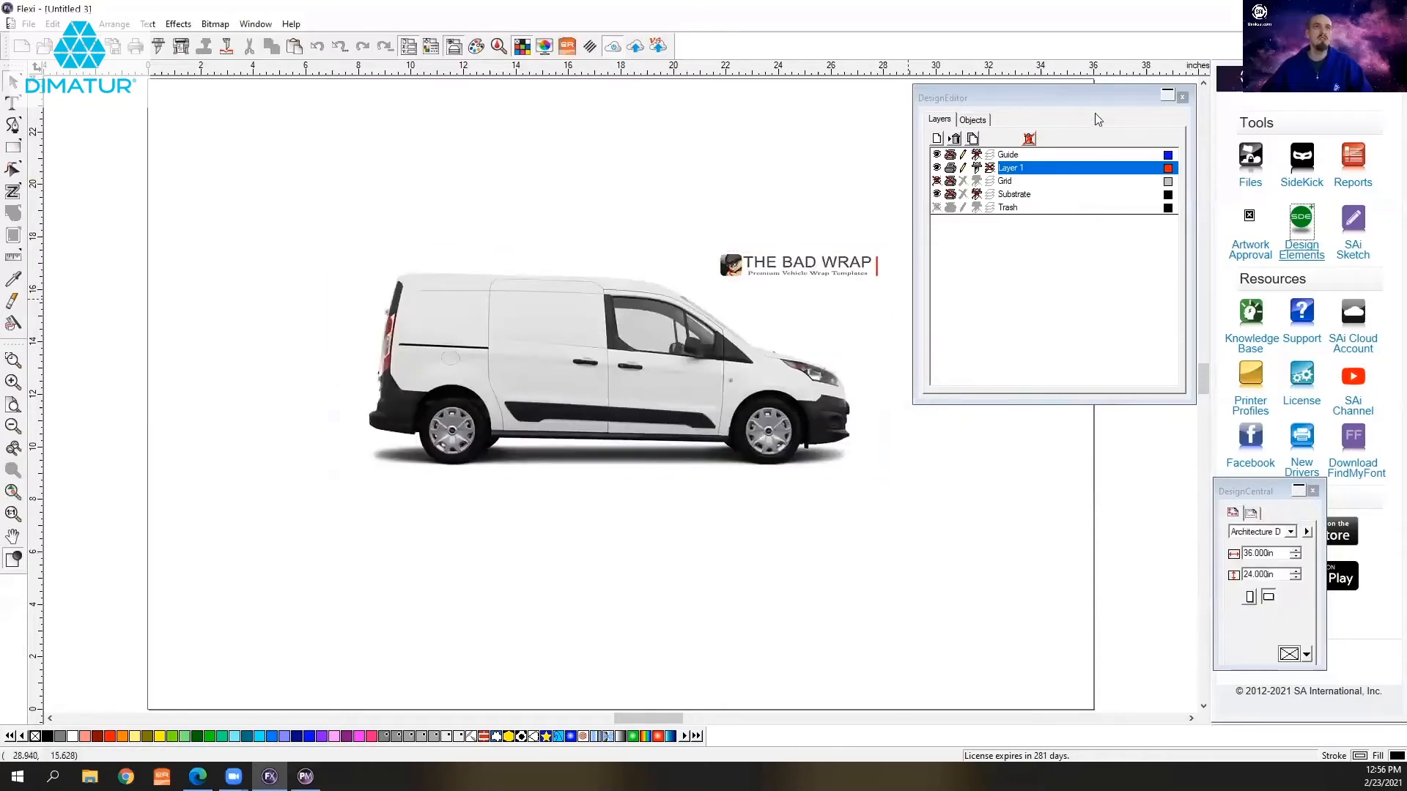
pyautogui.click(1078, 93)
pyautogui.moveTo(1079, 94); pyautogui.dragTo(1069, 95)
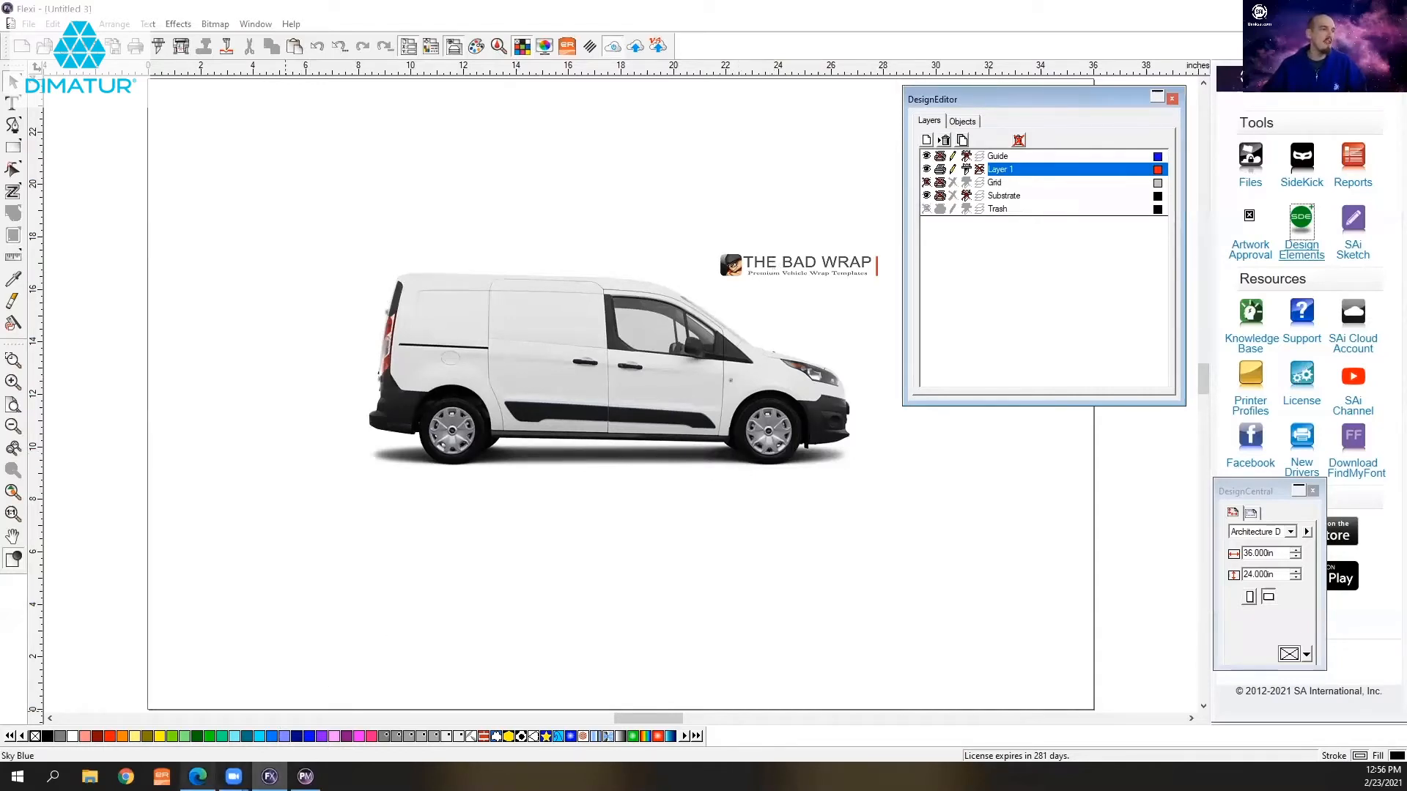
pyautogui.click(198, 776)
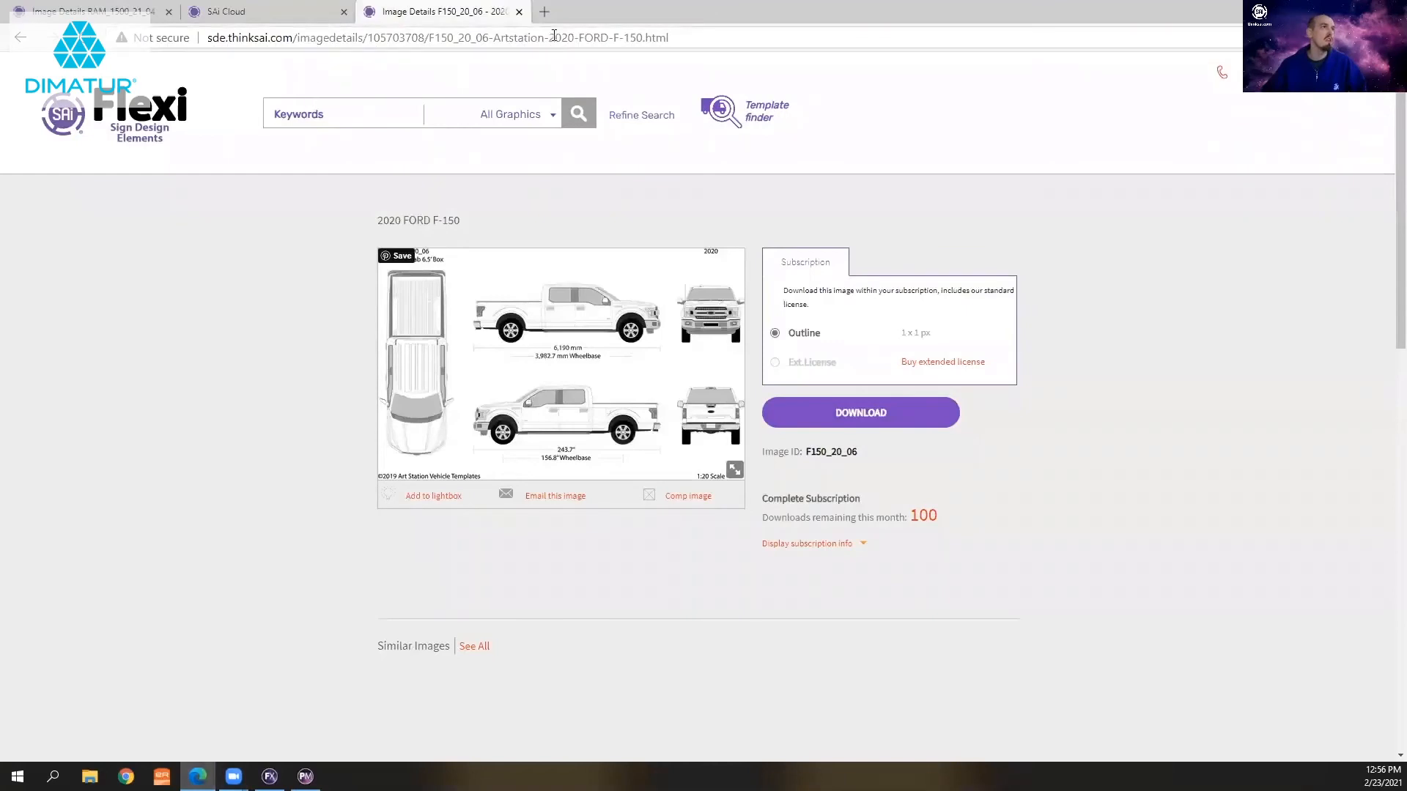
pyautogui.click(545, 11)
pyautogui.write('www')
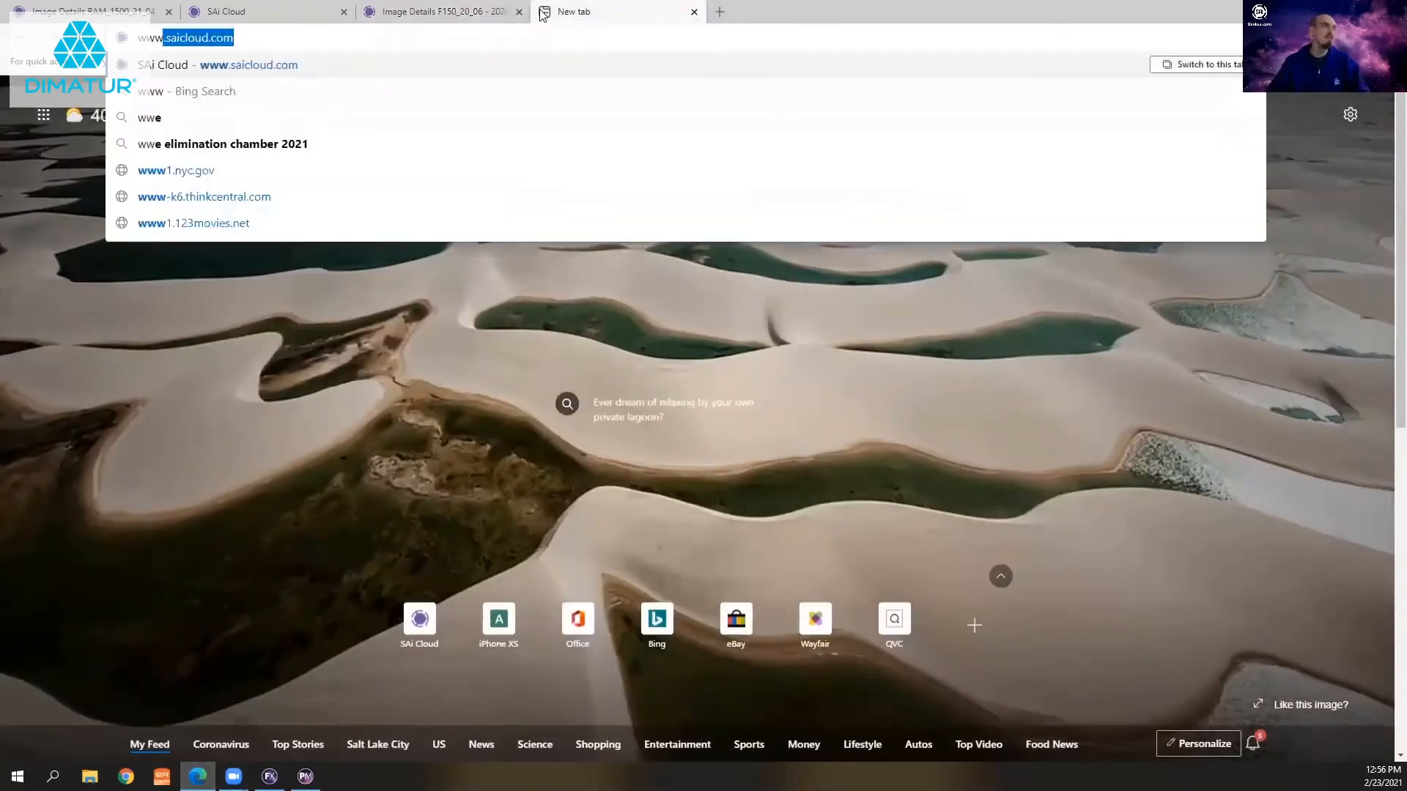
pyautogui.write('.thebadwraq')
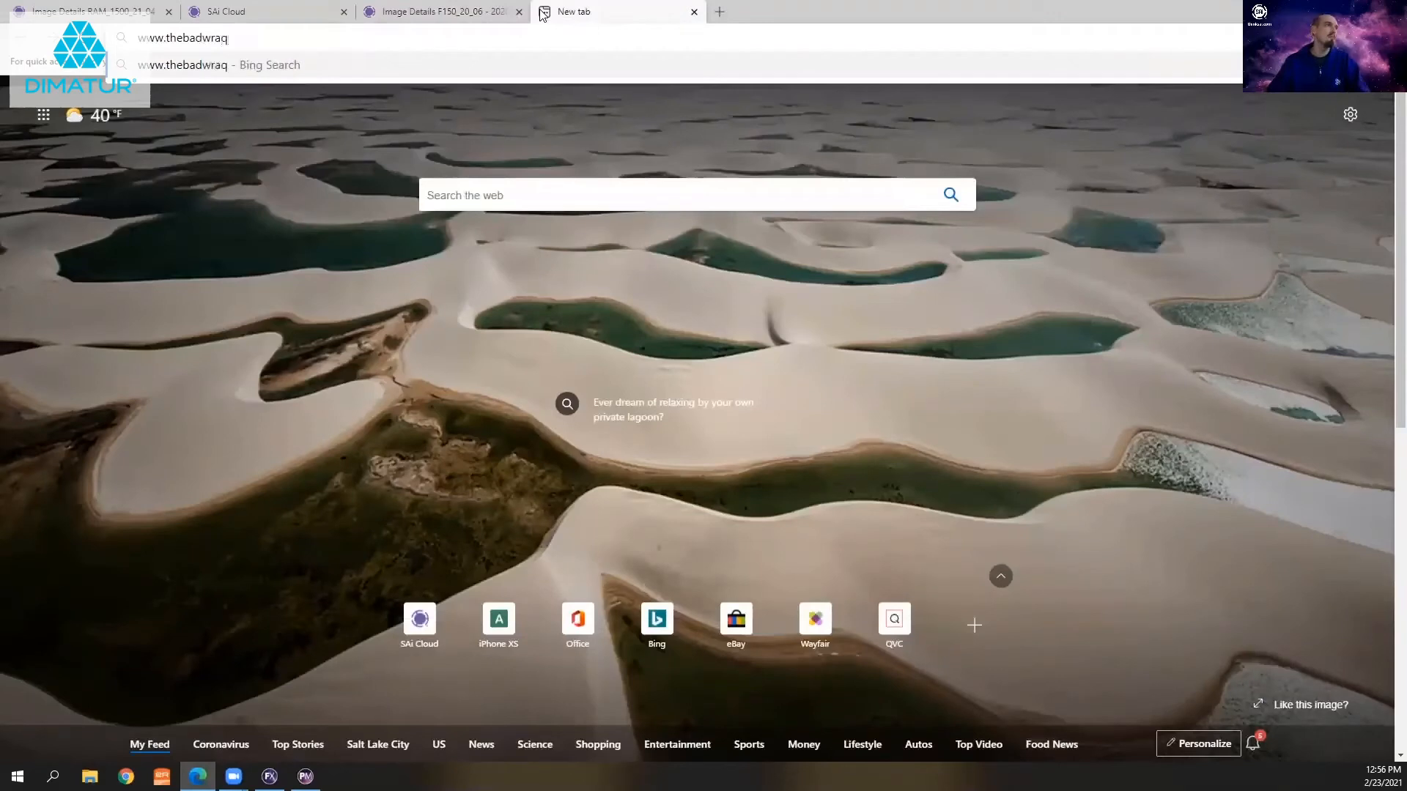
pyautogui.press('BackSpace')
pyautogui.write('p.com')
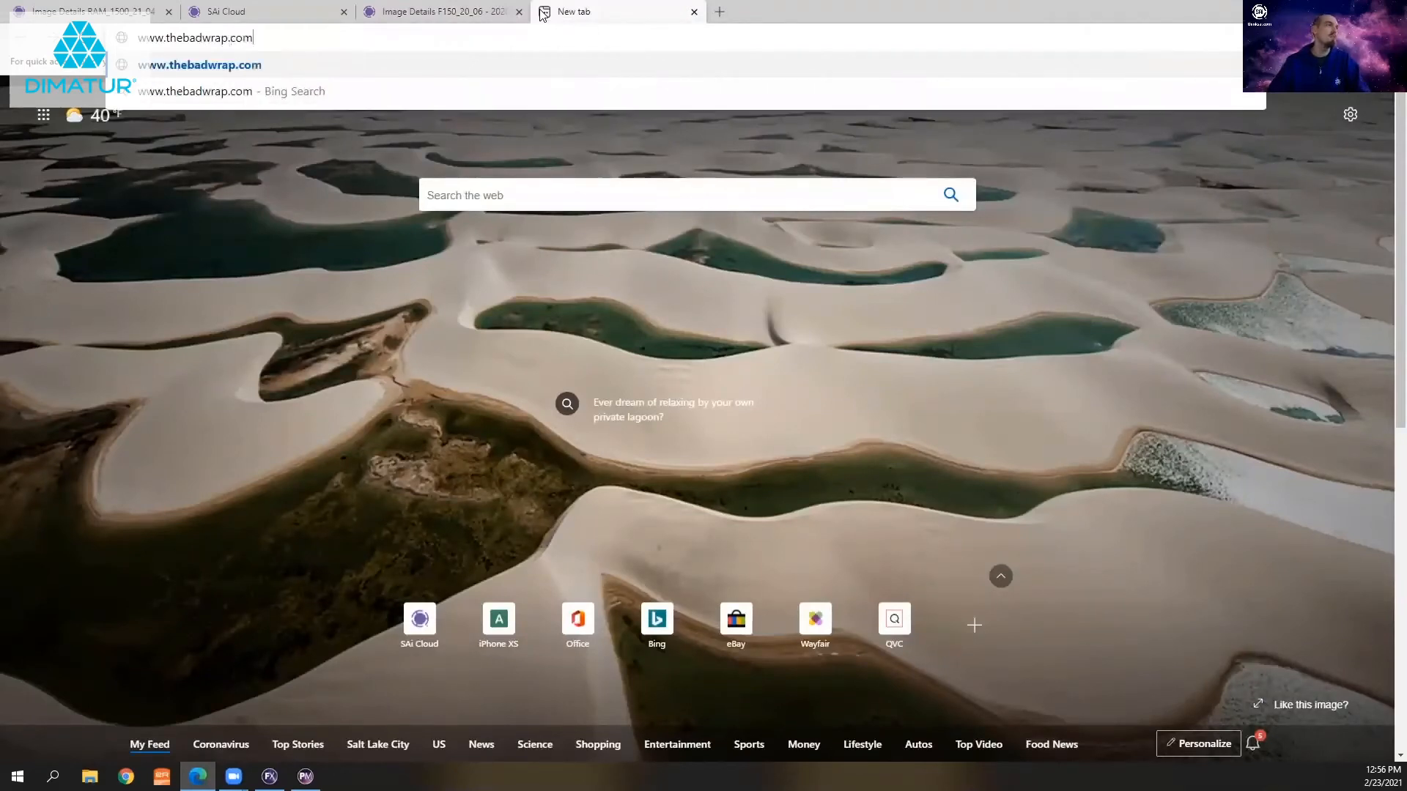
pyautogui.press('Return')
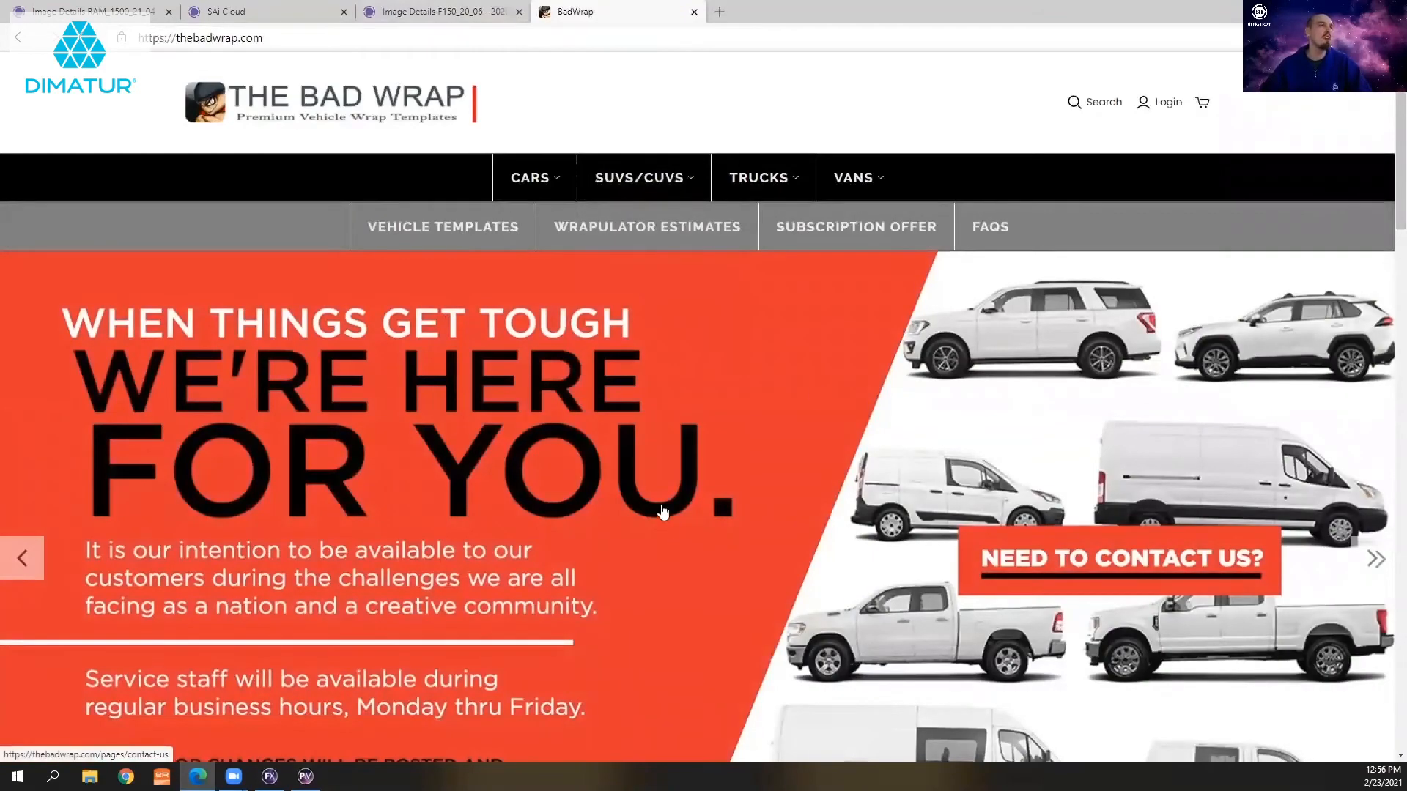
pyautogui.scroll(-8, 643, 446)
pyautogui.scroll(8, 632, 433)
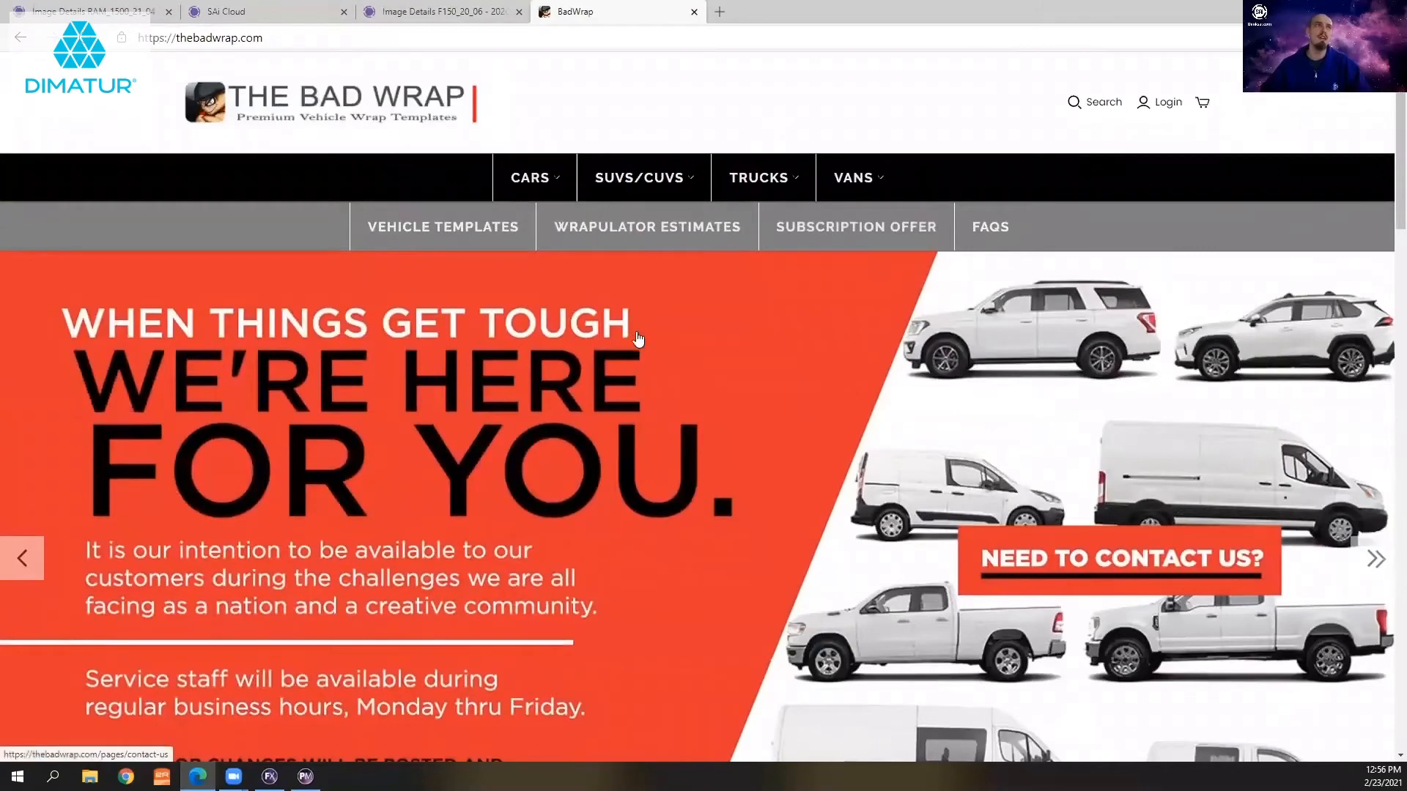
# - Switch back to Flexi and delete the imported van image from the page
pyautogui.hotkey('alt', 'Tab')
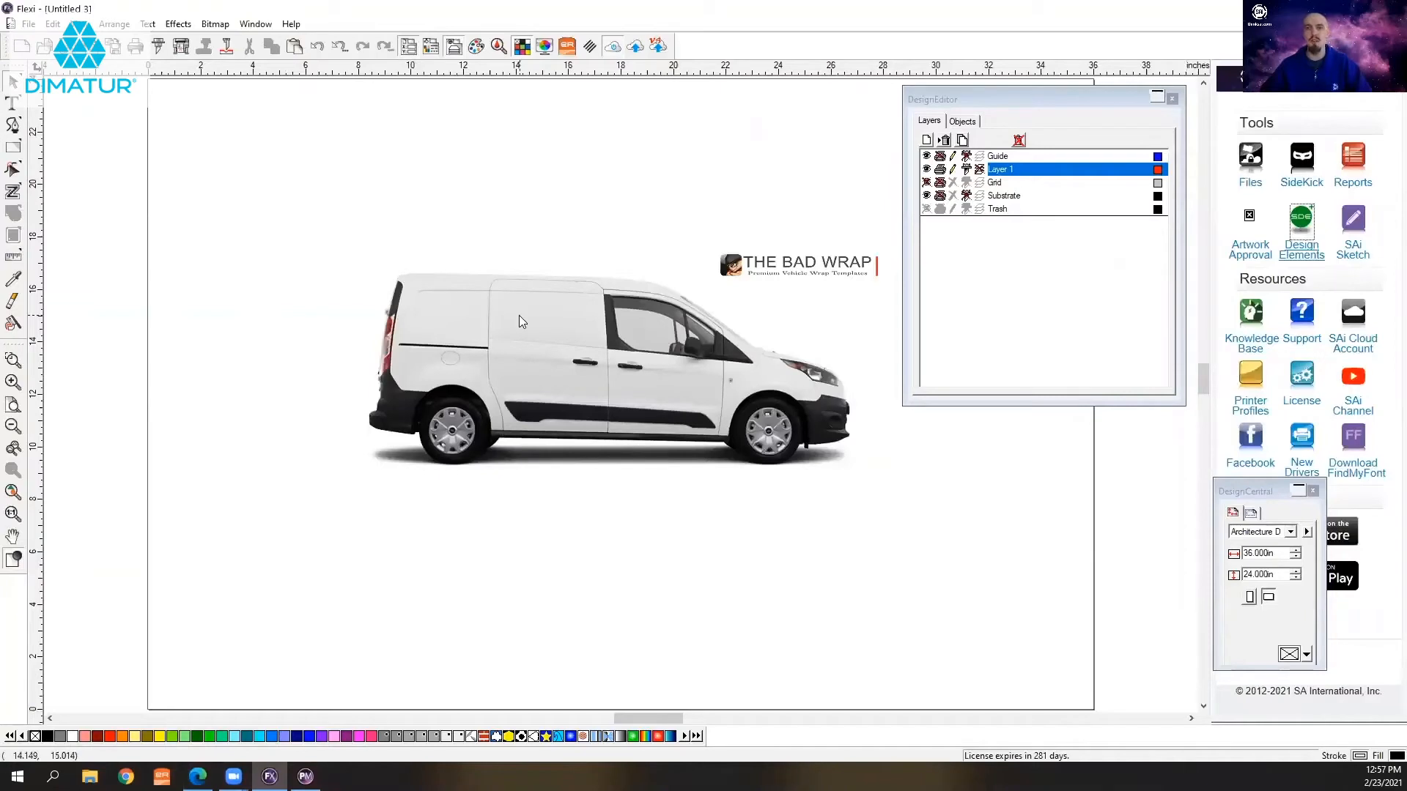
pyautogui.moveTo(519, 317); pyautogui.dragTo(529, 316)
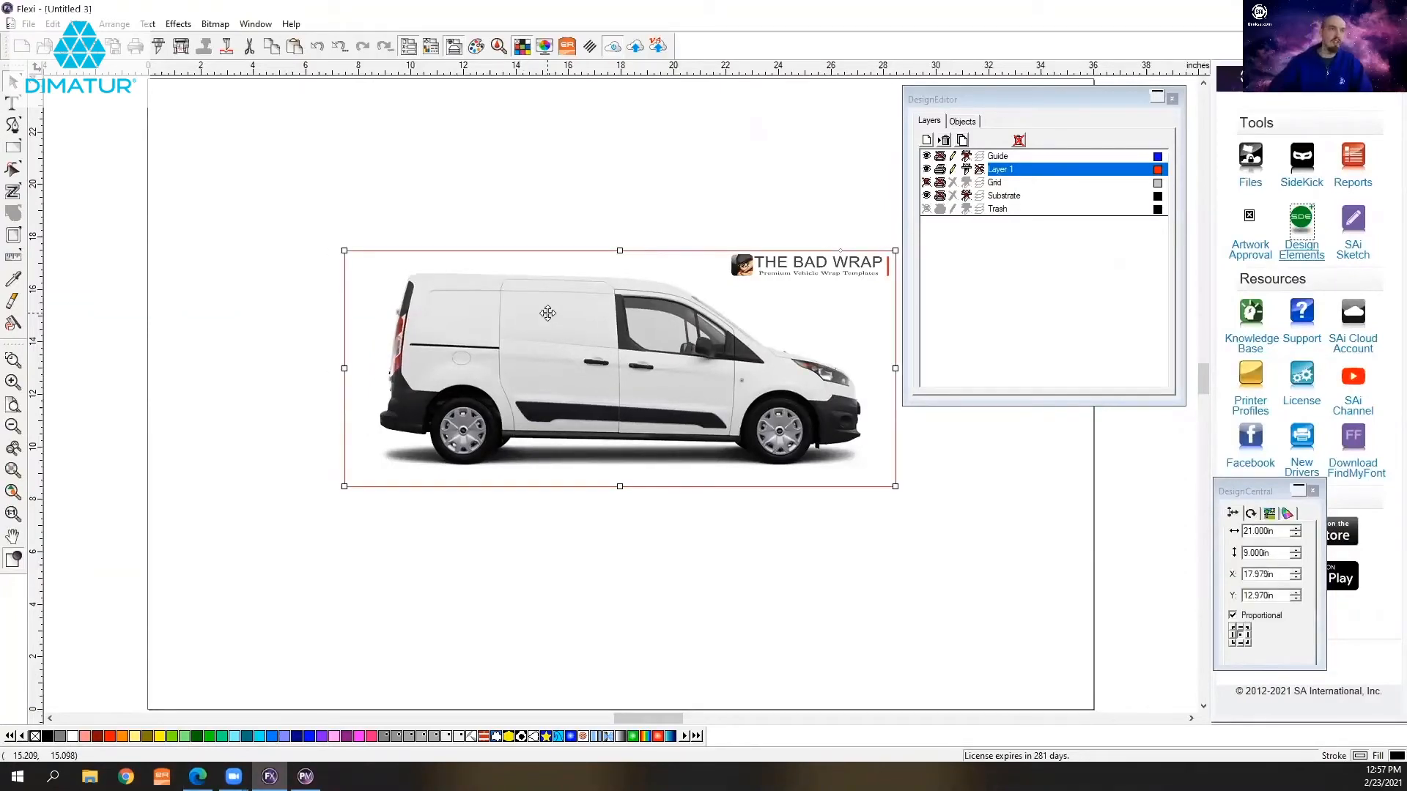
pyautogui.press('Delete')
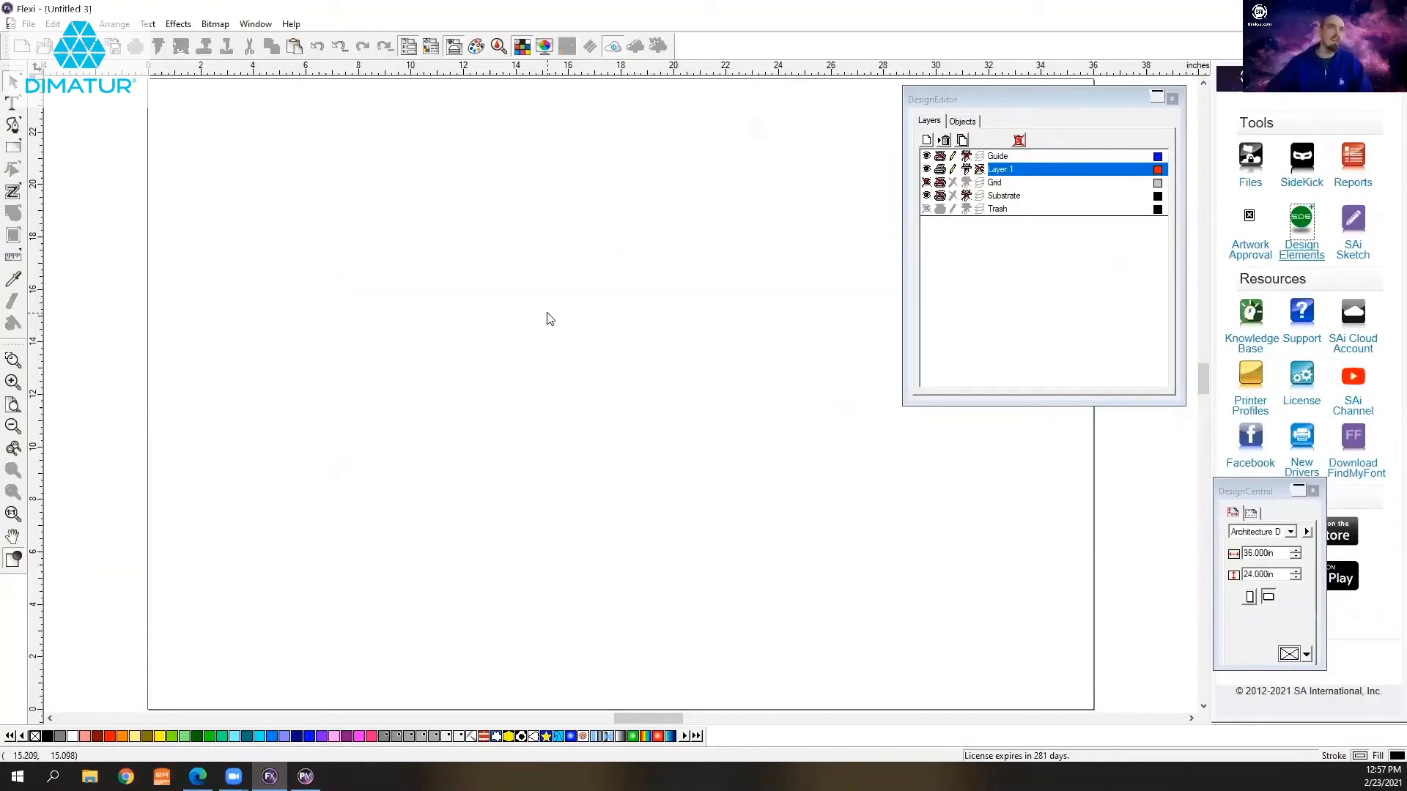
# - Open the BadWrapsBitmap file from the Recording files folder as its own document
pyautogui.click(29, 23)
pyautogui.click(51, 54)
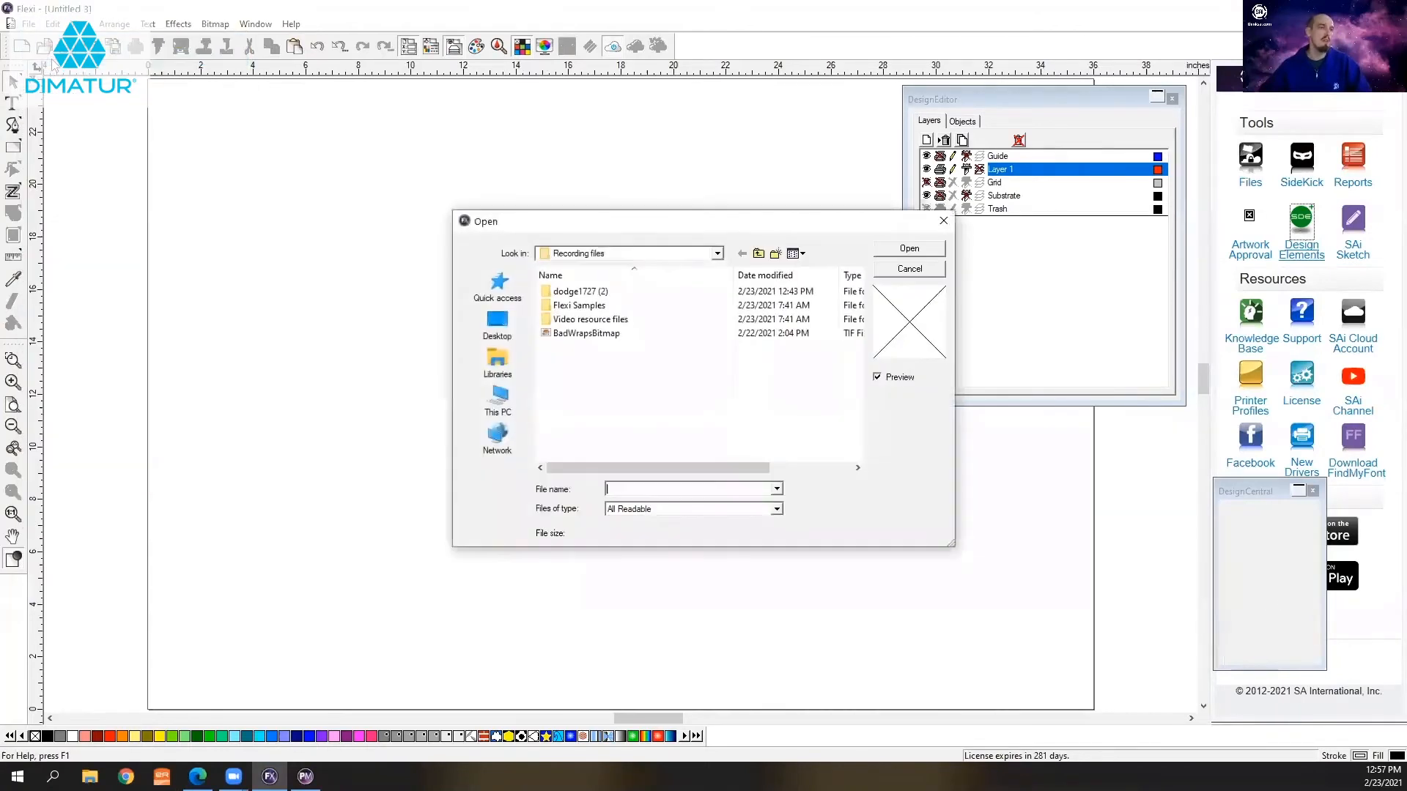
pyautogui.click(586, 336)
pyautogui.click(907, 249)
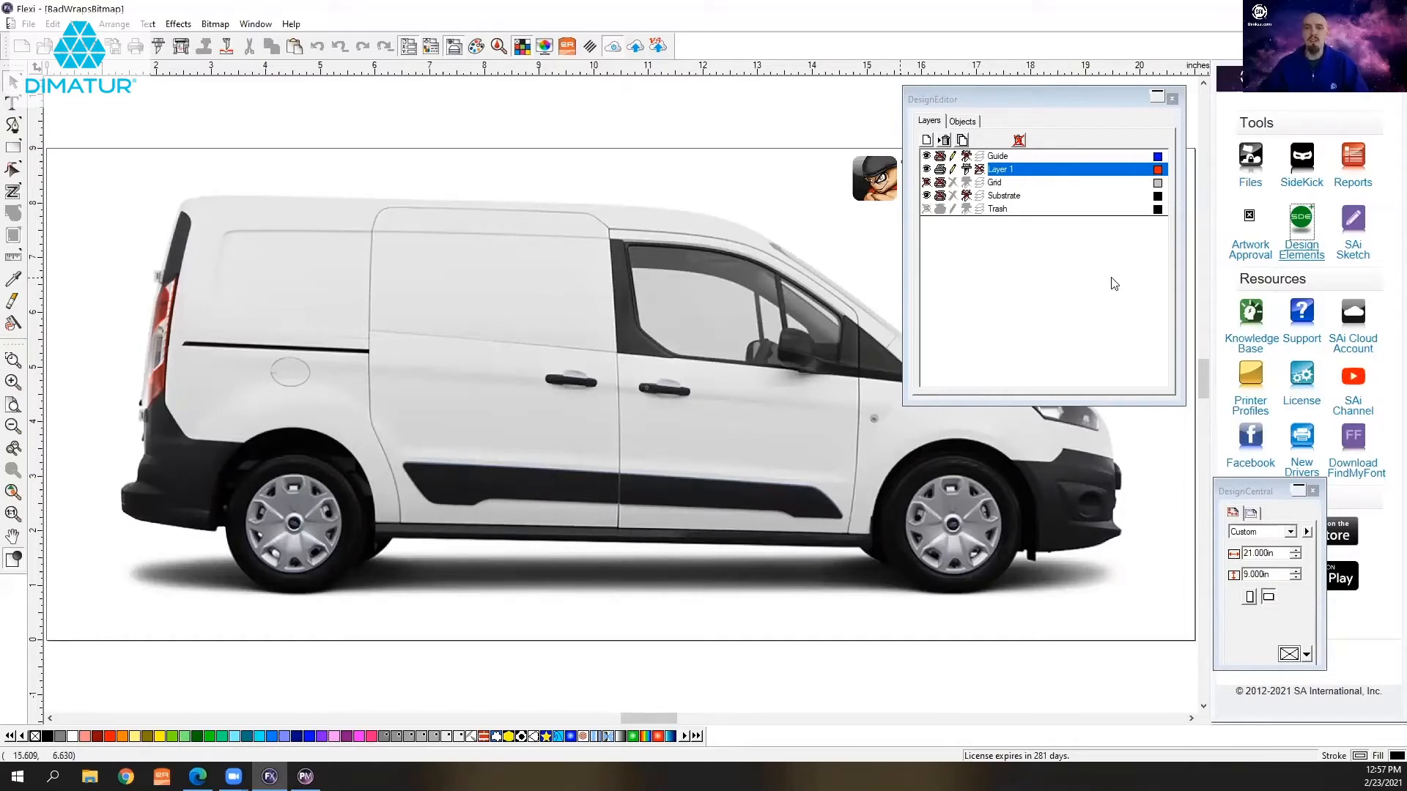
# - Delete the flat van image and reopen BadWrapsBitmap with the TIFF for Bad Wrap file type, keeping its separate layers
pyautogui.moveTo(726, 319); pyautogui.dragTo(632, 294)
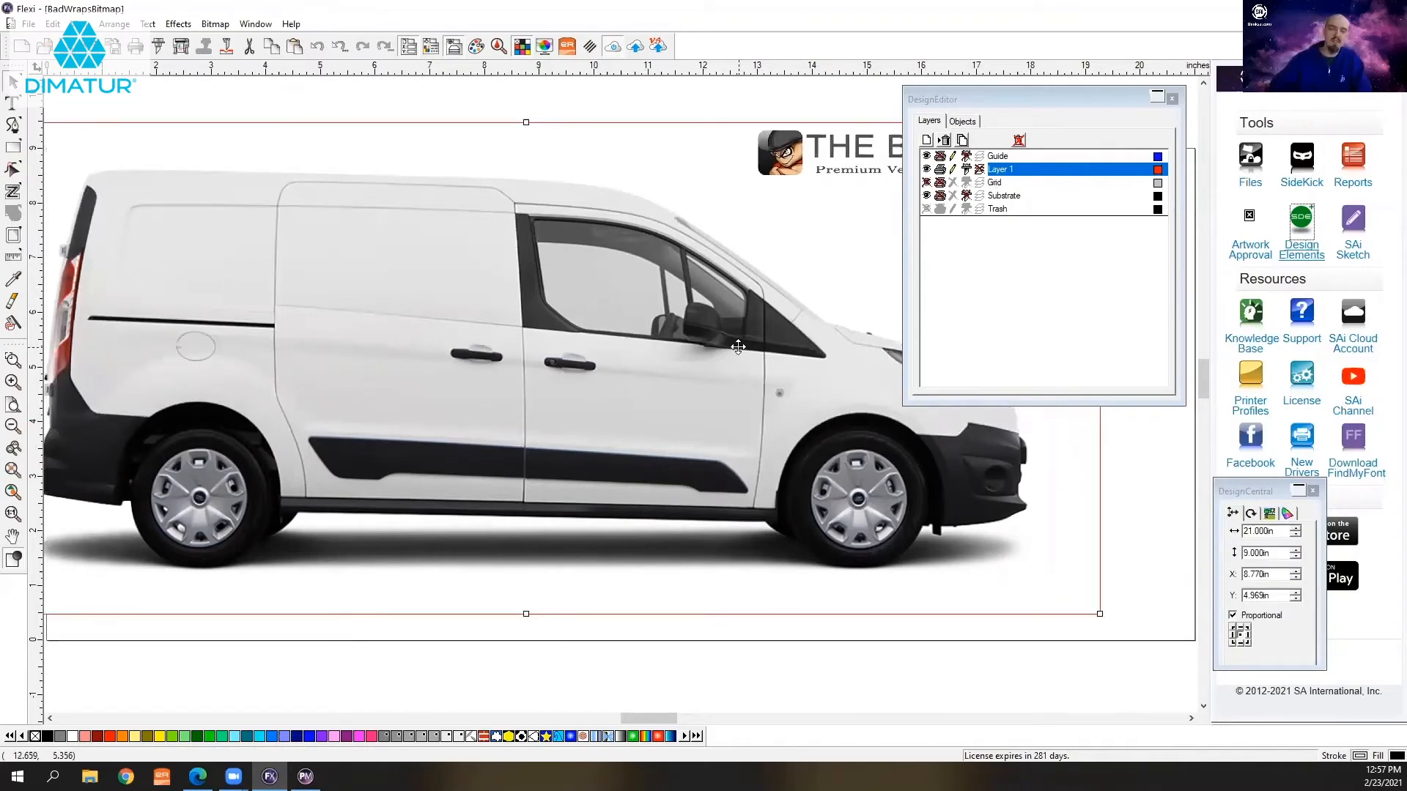
pyautogui.press('Delete')
pyautogui.click(27, 25)
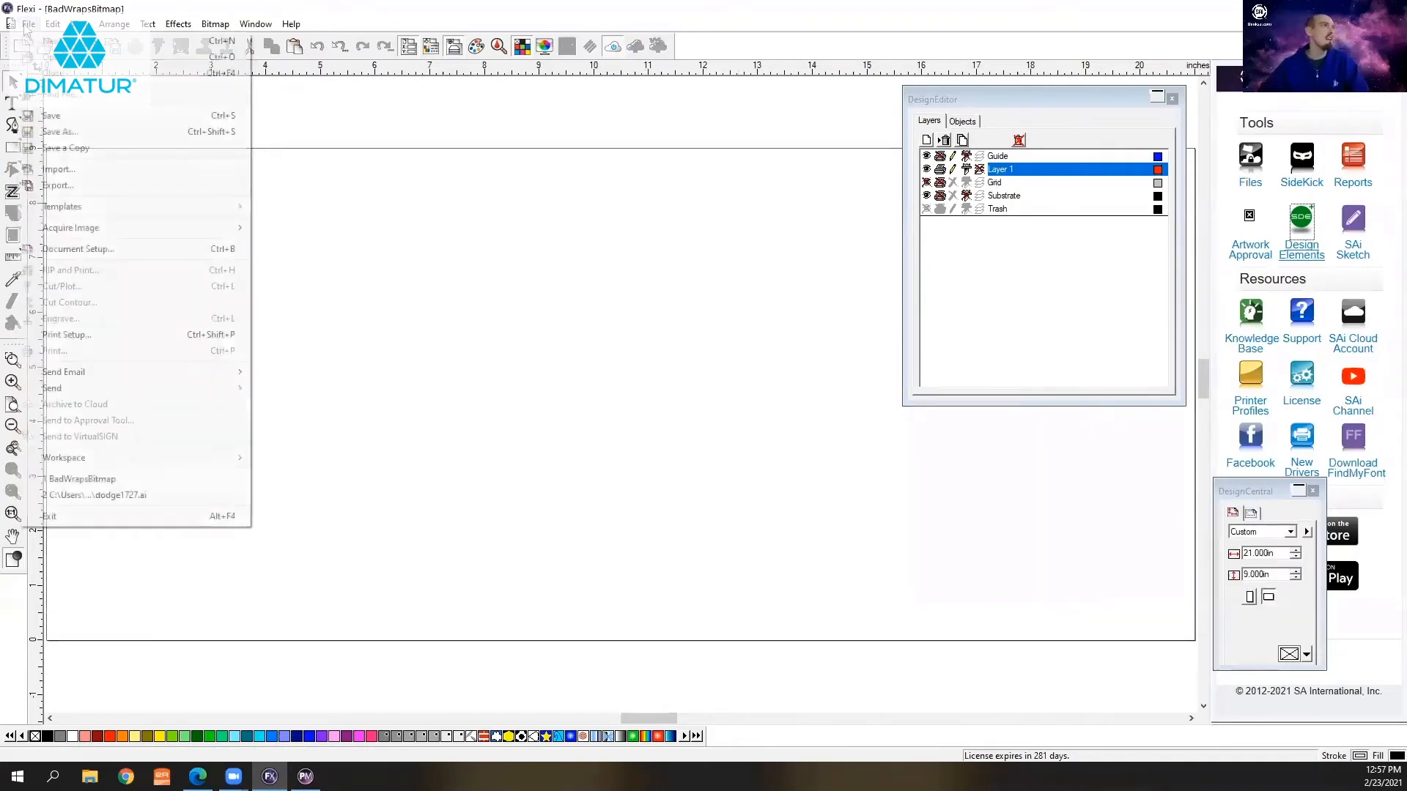
pyautogui.click(65, 58)
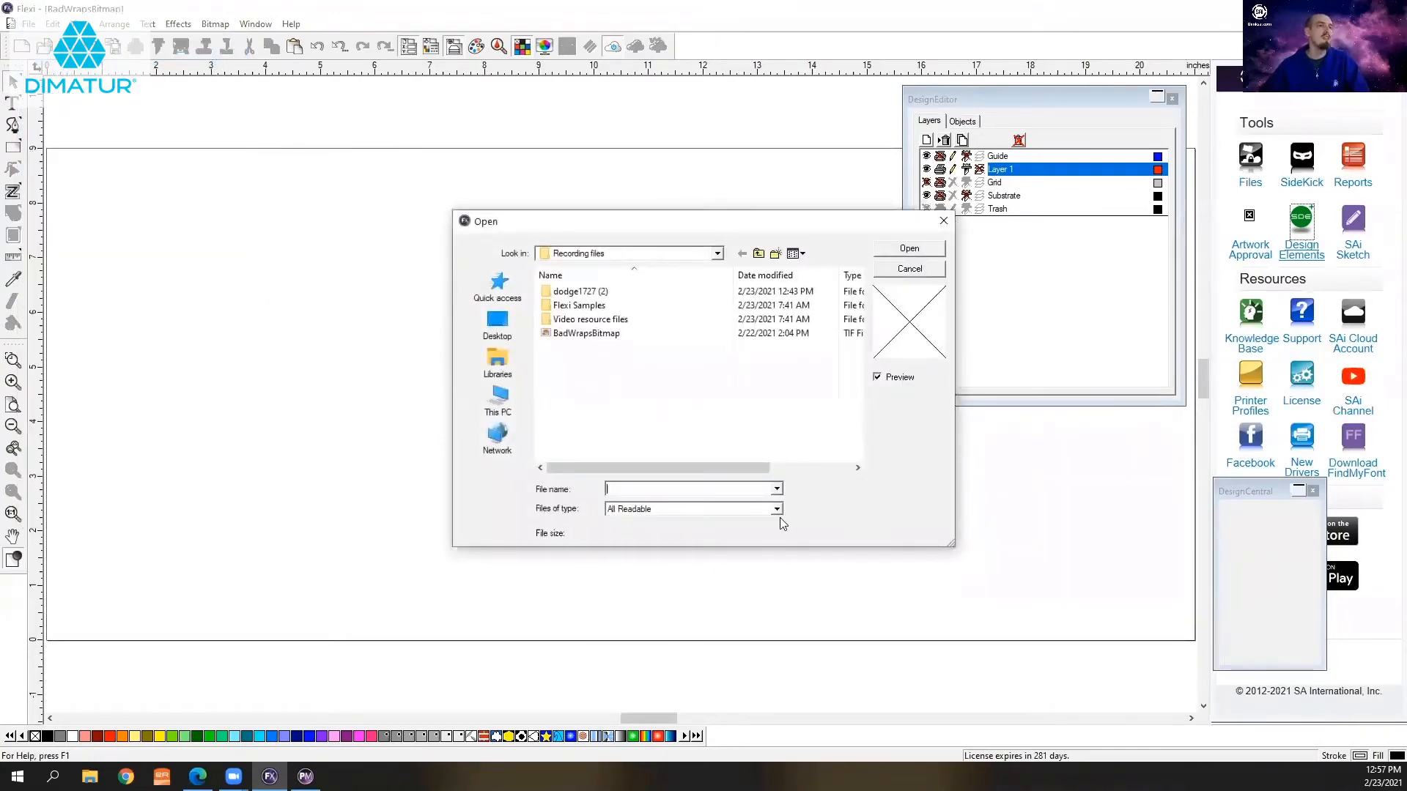
pyautogui.click(777, 511)
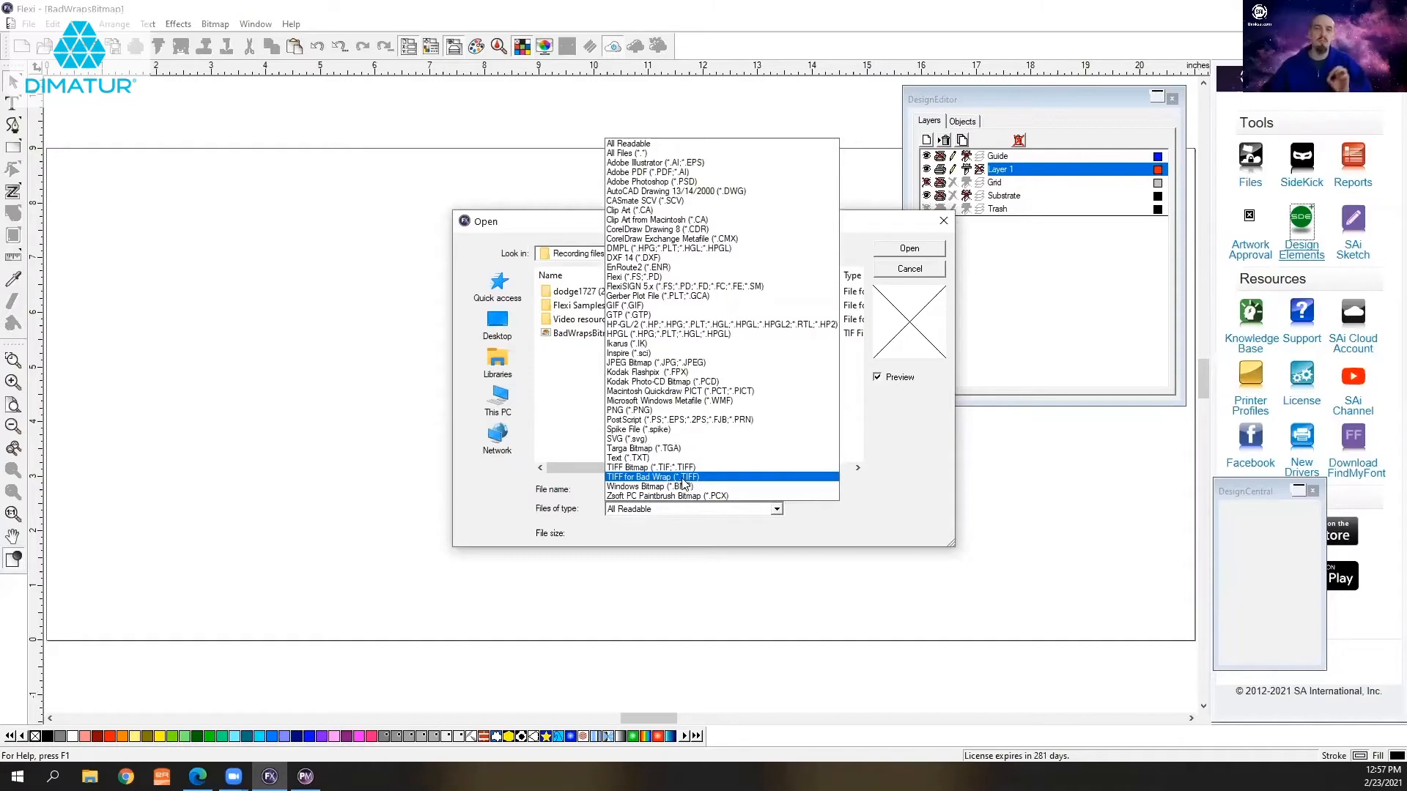
pyautogui.click(643, 478)
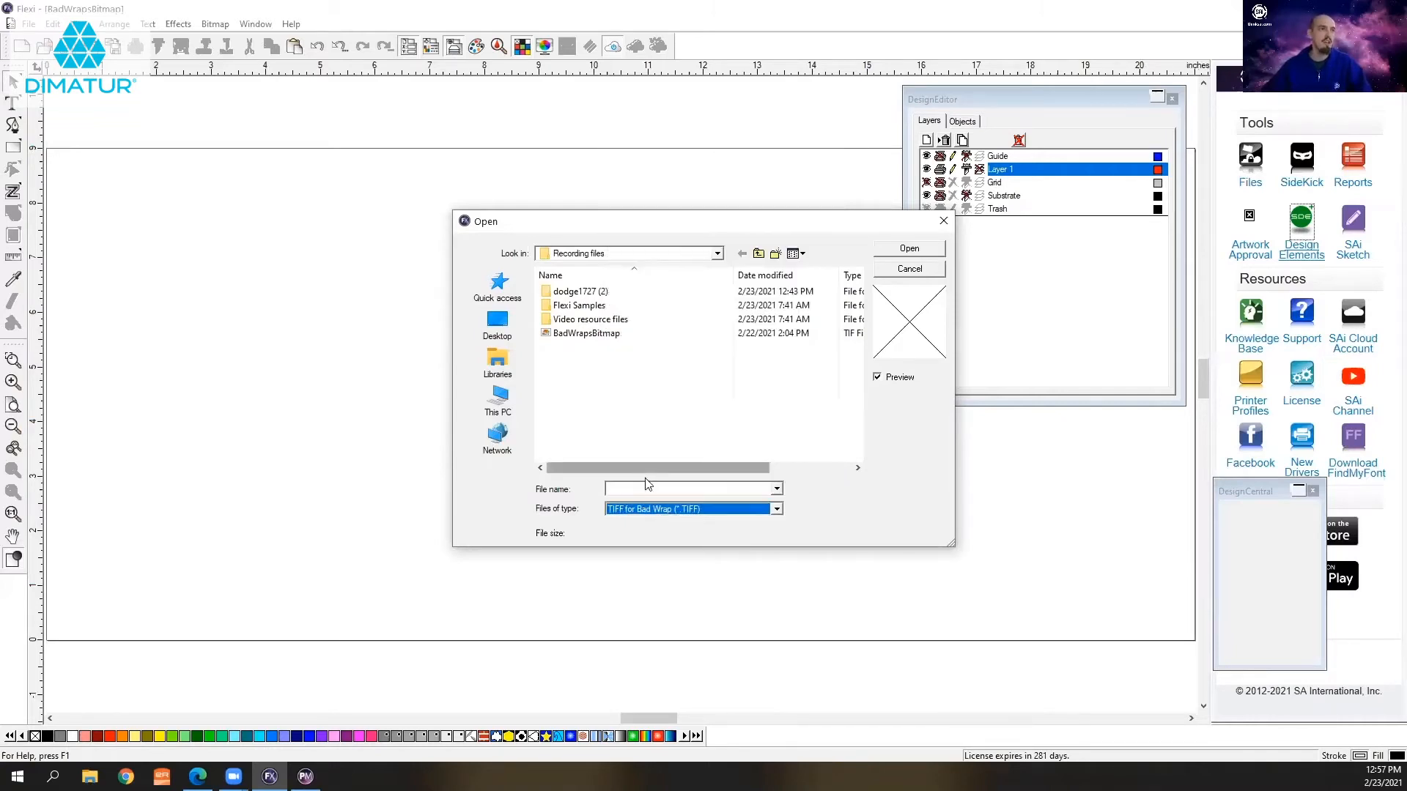
pyautogui.click(604, 342)
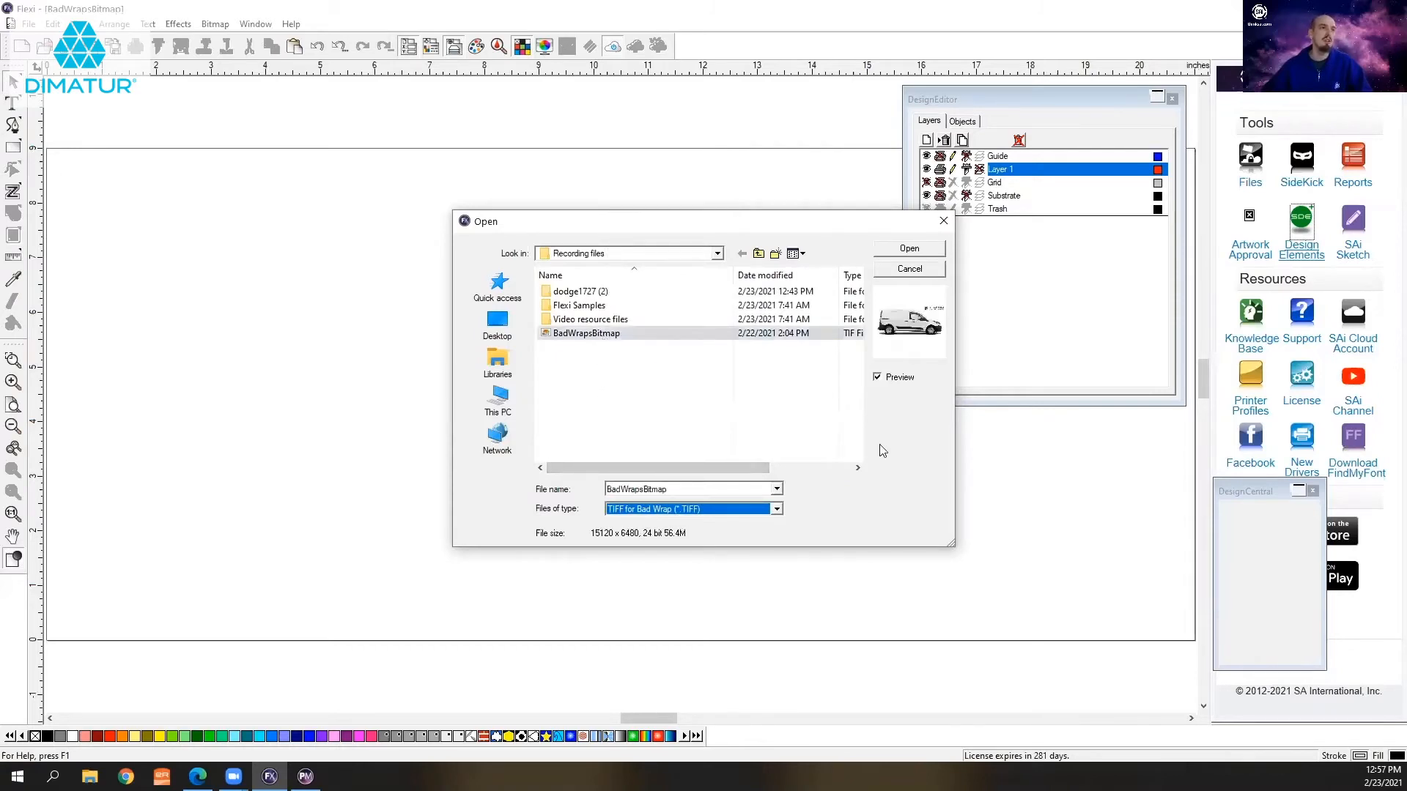
pyautogui.click(913, 252)
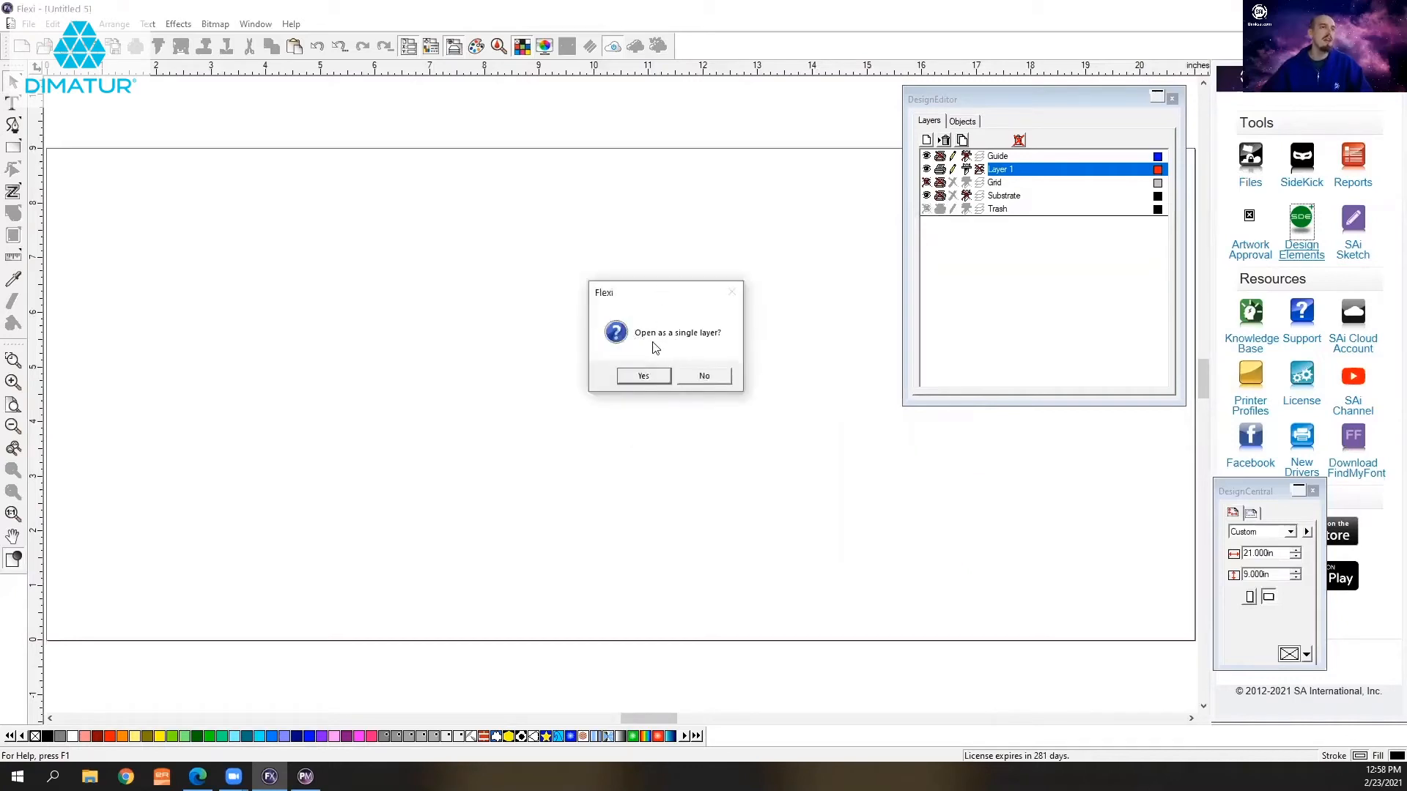
pyautogui.click(704, 377)
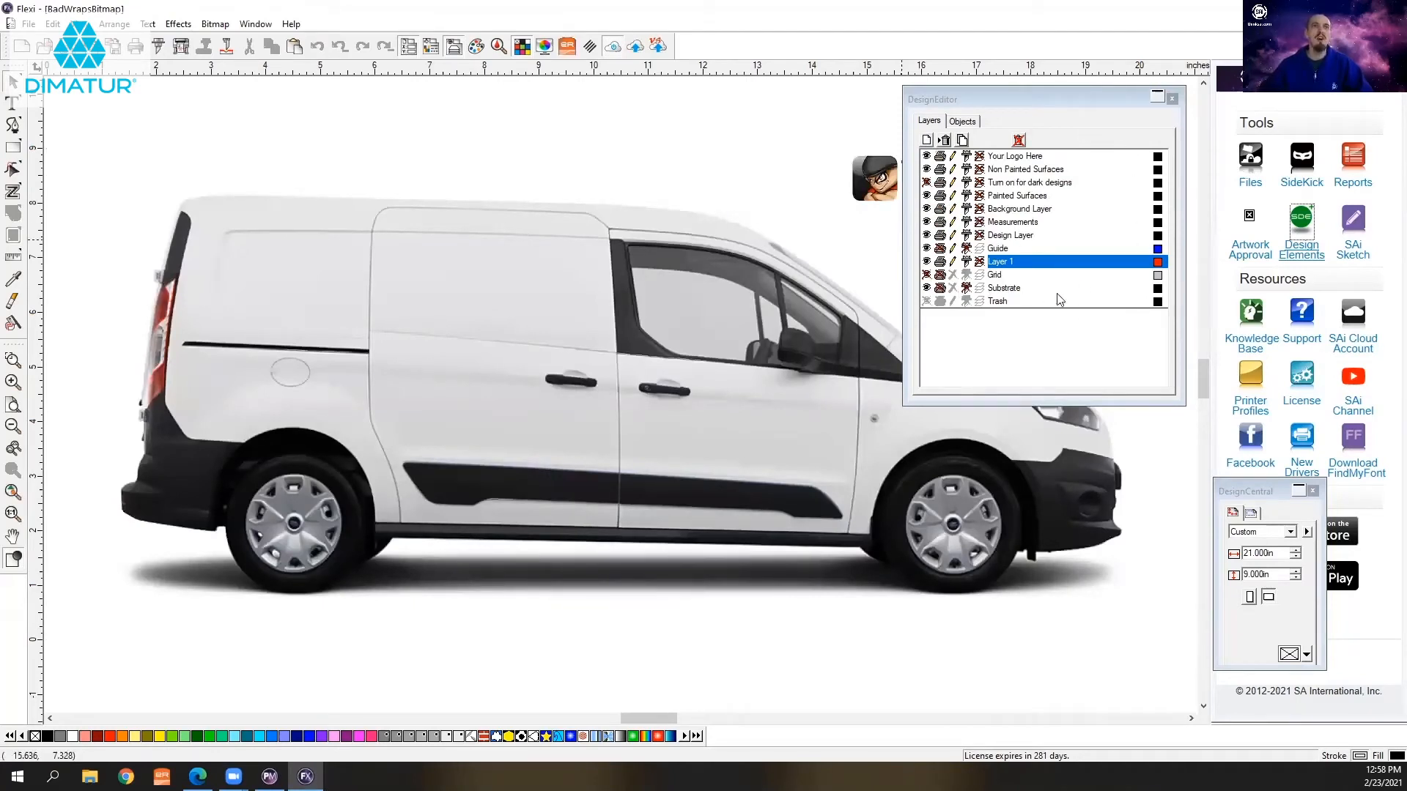
# - Inspect the template's layers by hiding and reshowing the Non Painted Surfaces layer and the Background Layer
pyautogui.moveTo(1094, 91); pyautogui.dragTo(1098, 92)
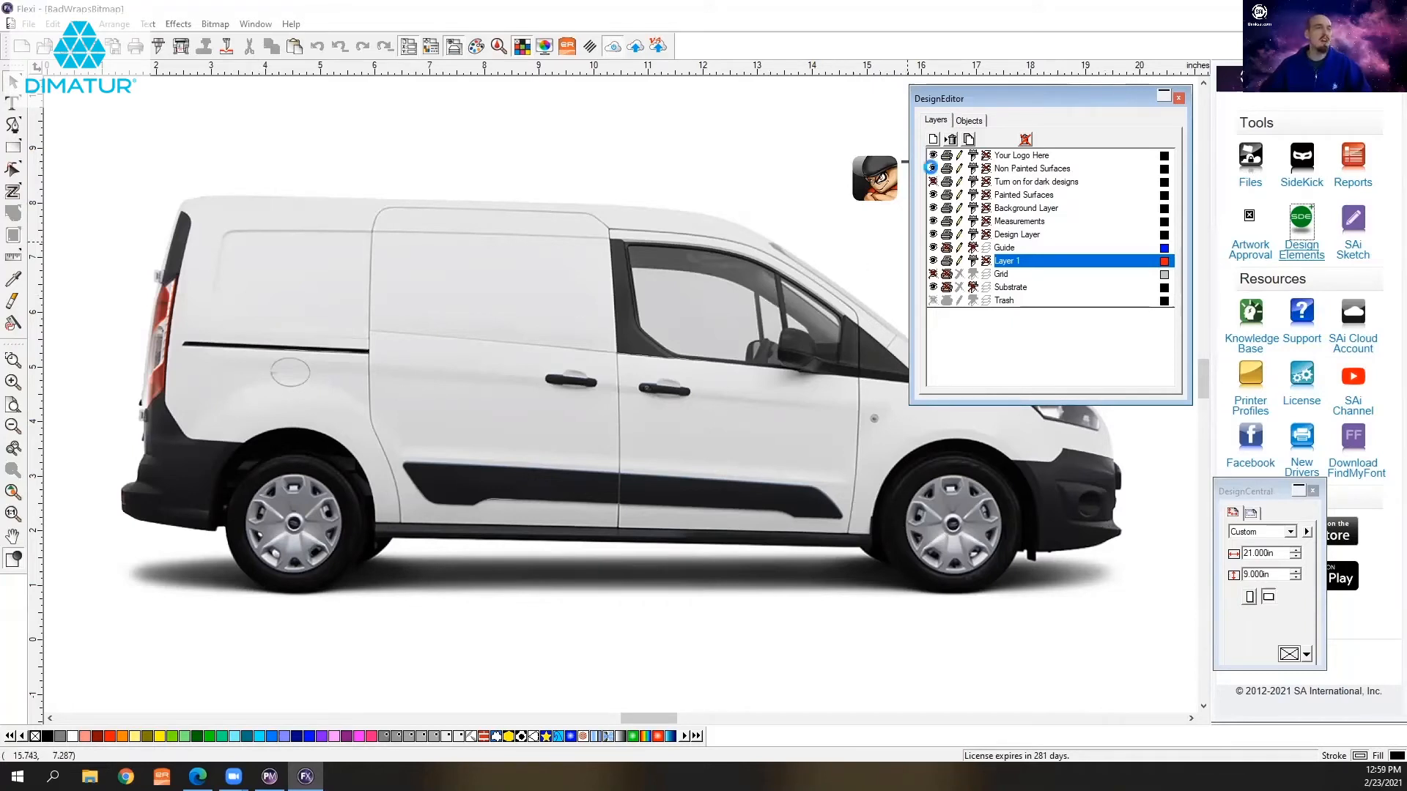
pyautogui.click(932, 169)
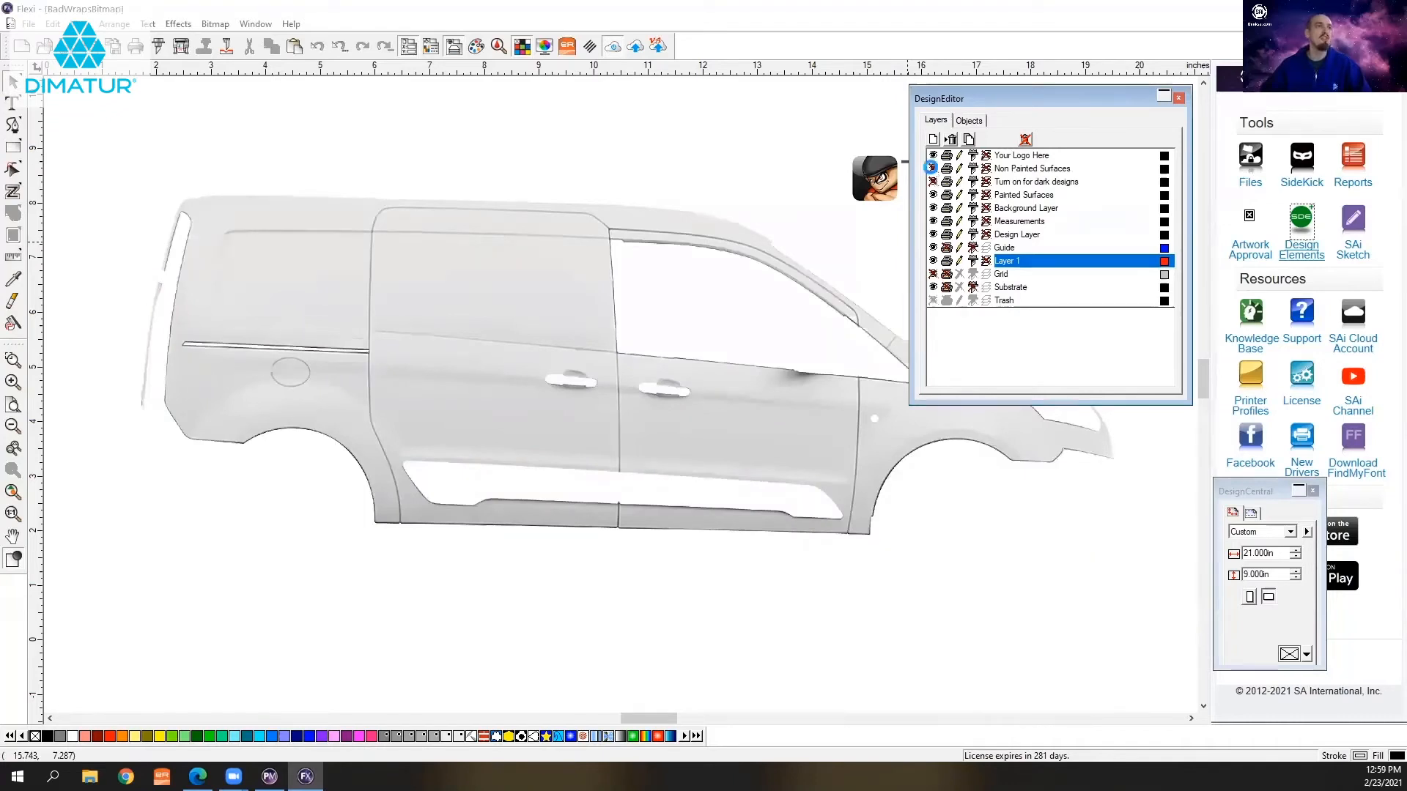
pyautogui.click(932, 169)
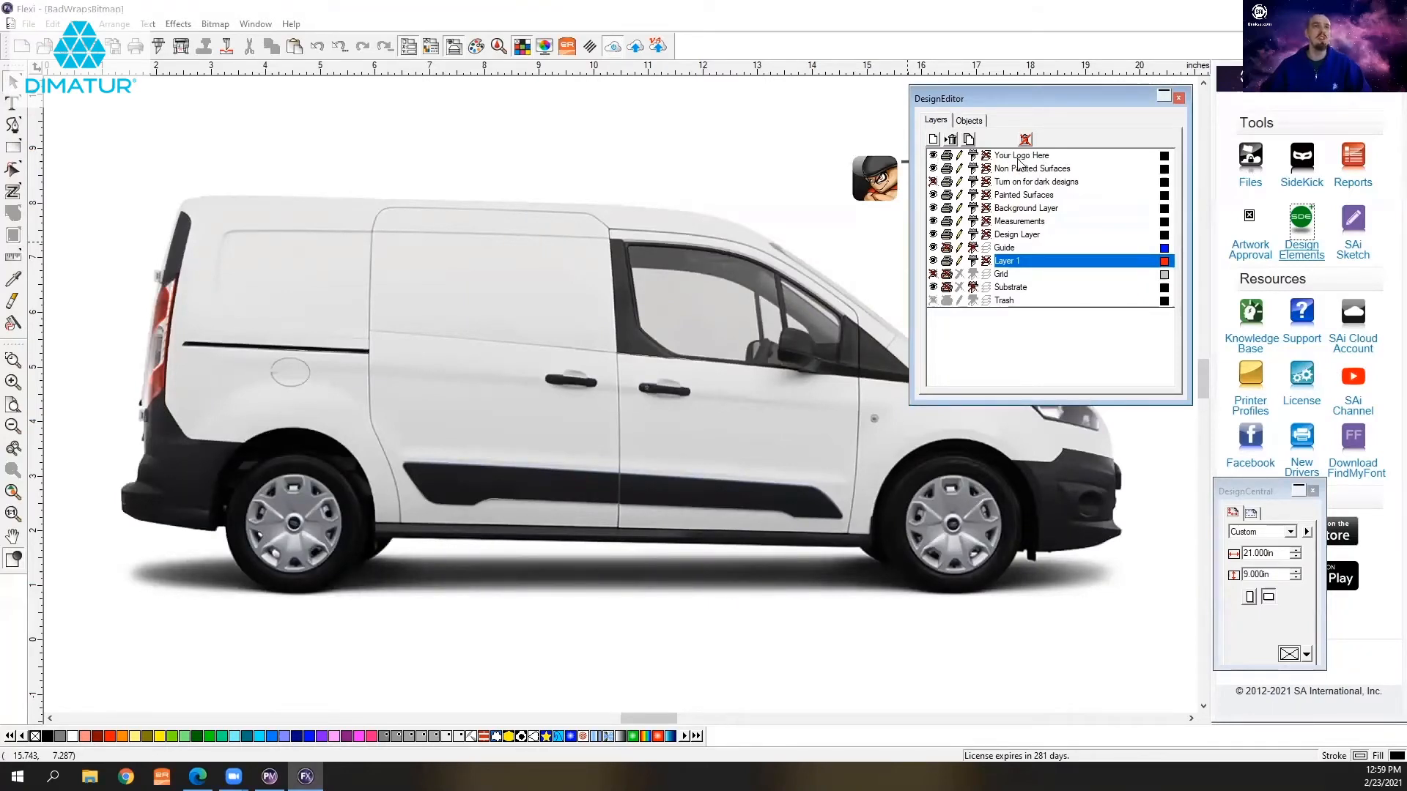
pyautogui.click(1067, 163)
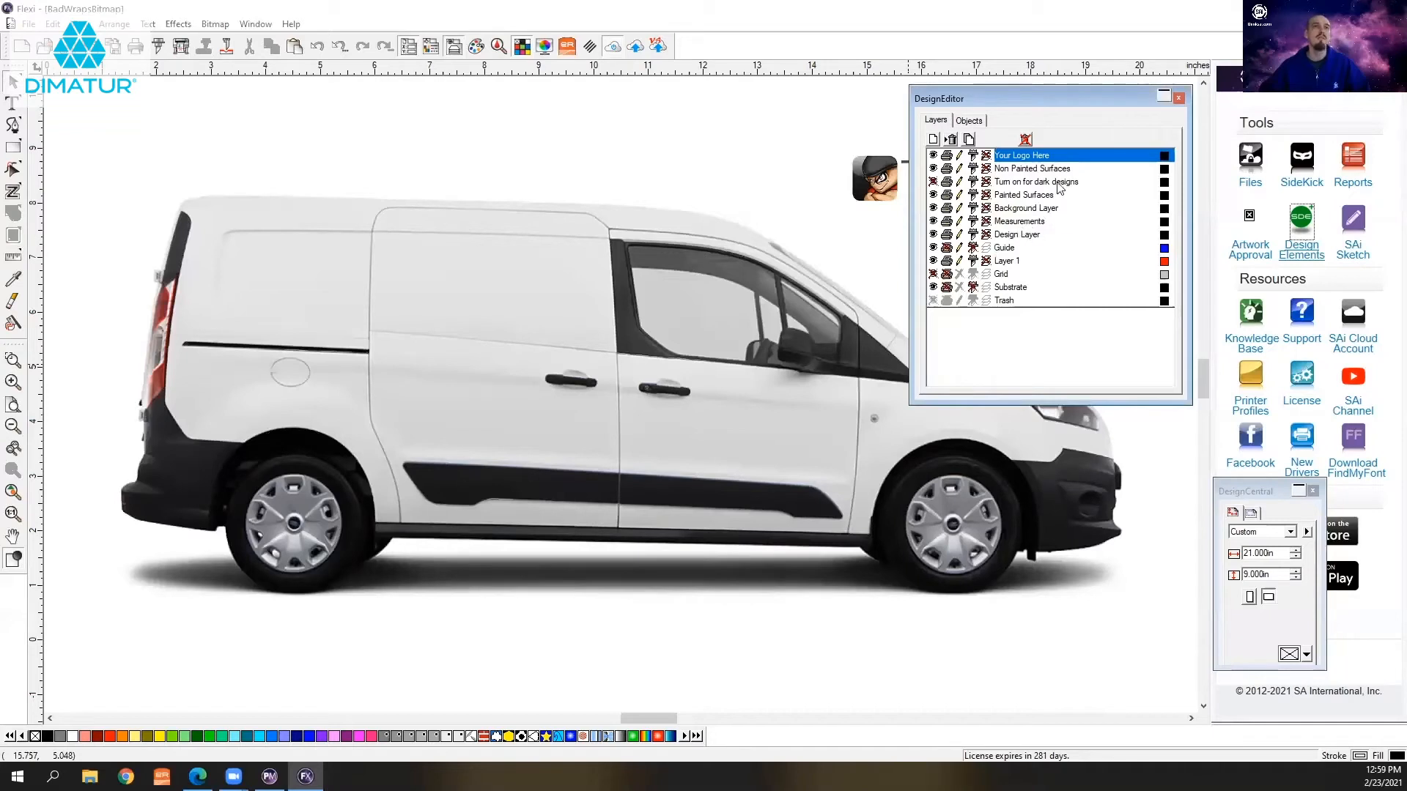
pyautogui.click(1026, 209)
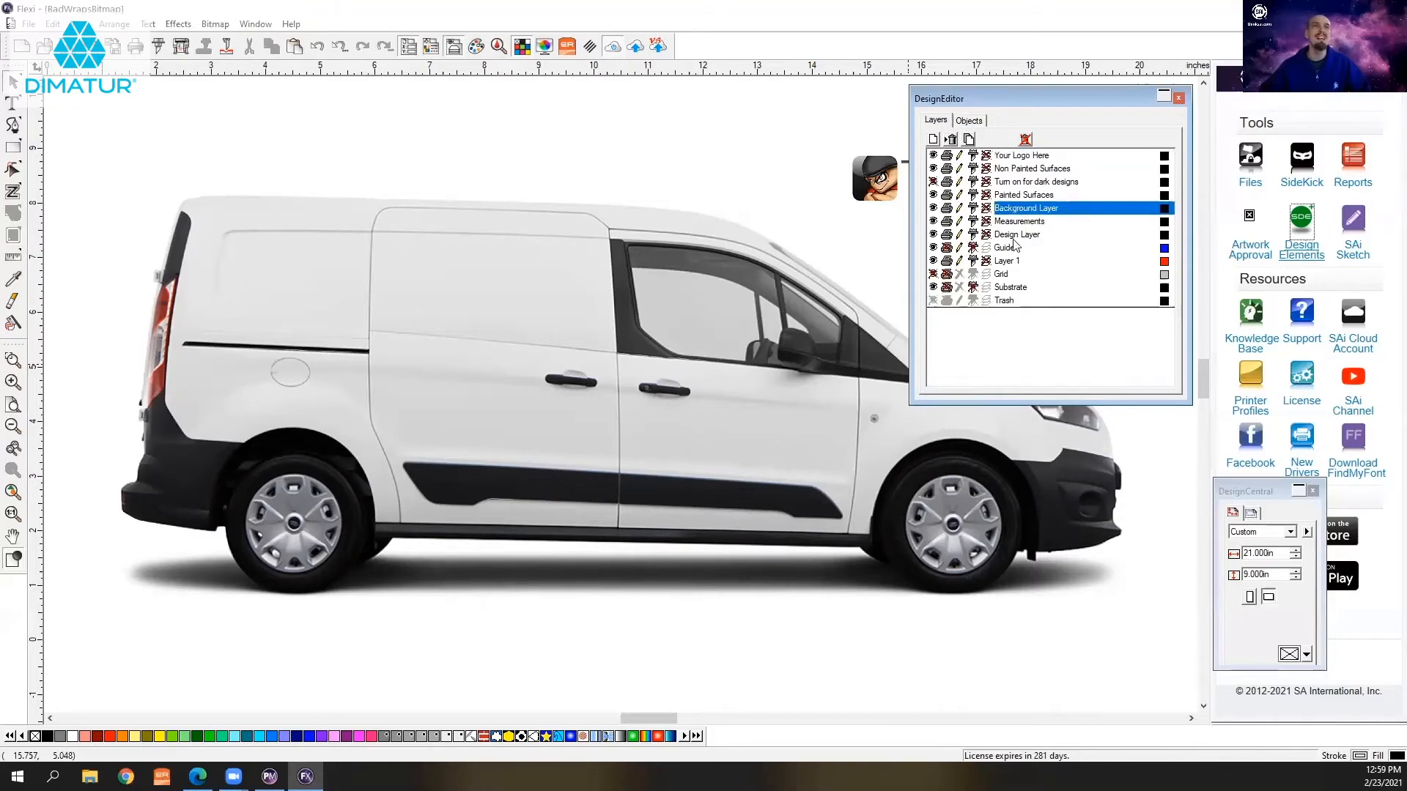
pyautogui.click(934, 213)
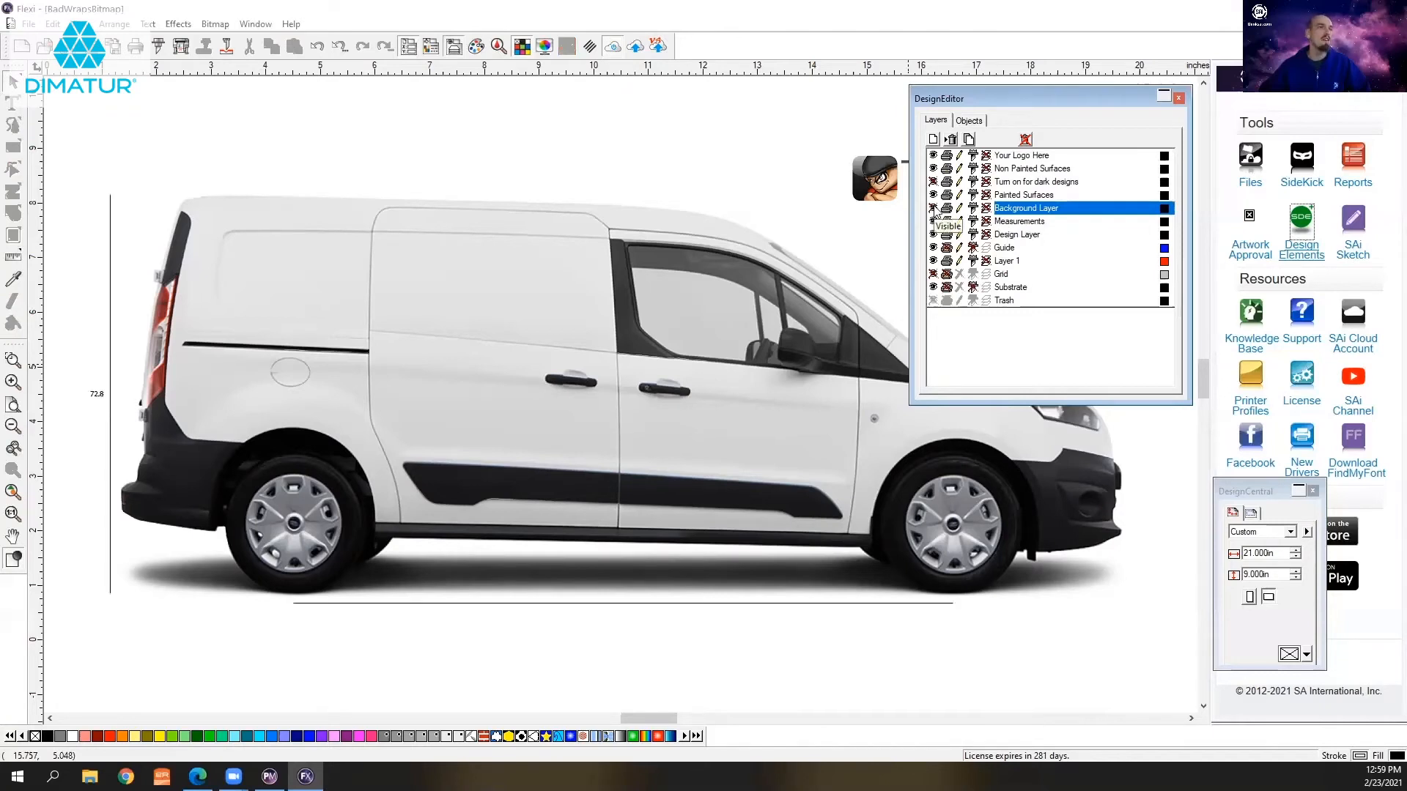
pyautogui.click(935, 208)
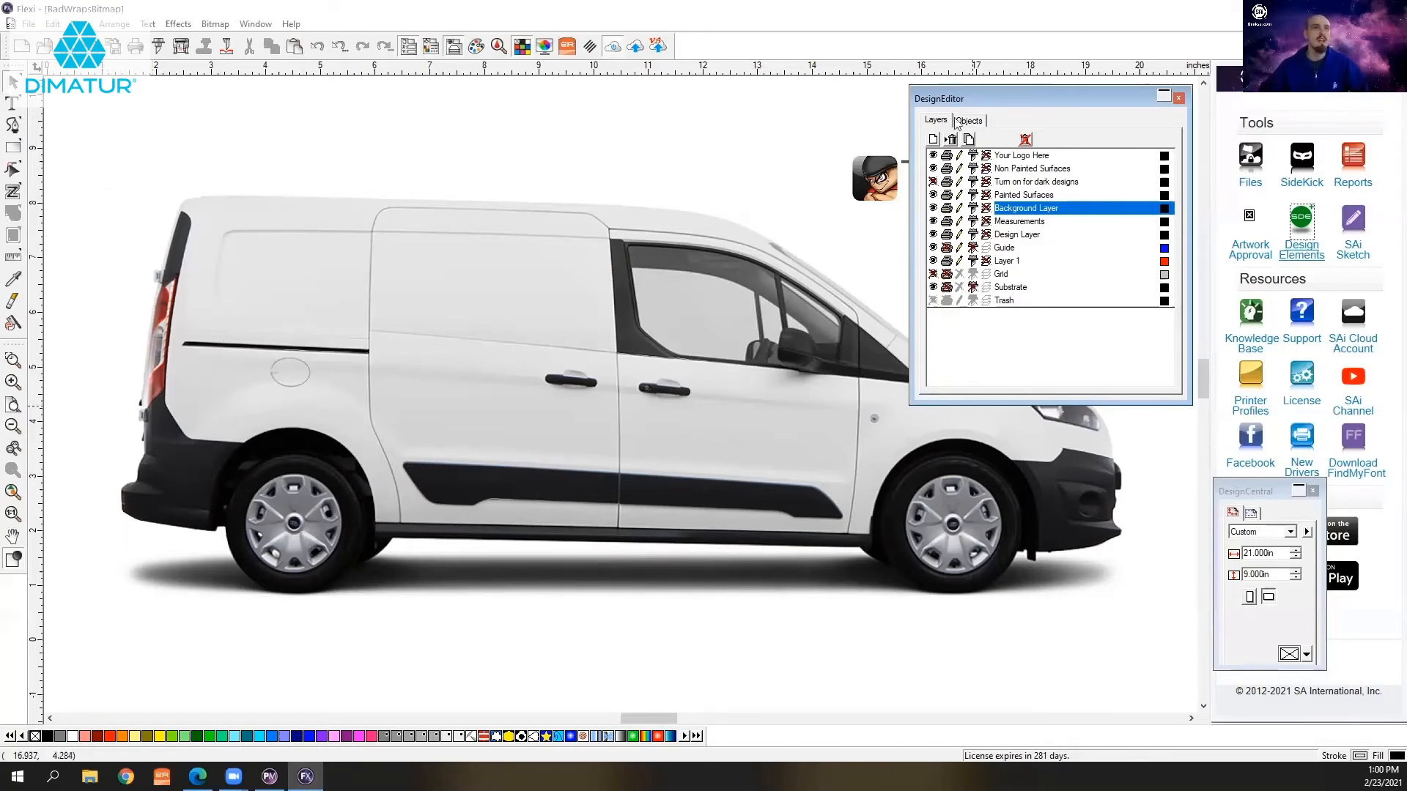
# - Make the Design Layer active and start importing artwork into the van template
pyautogui.click(1022, 235)
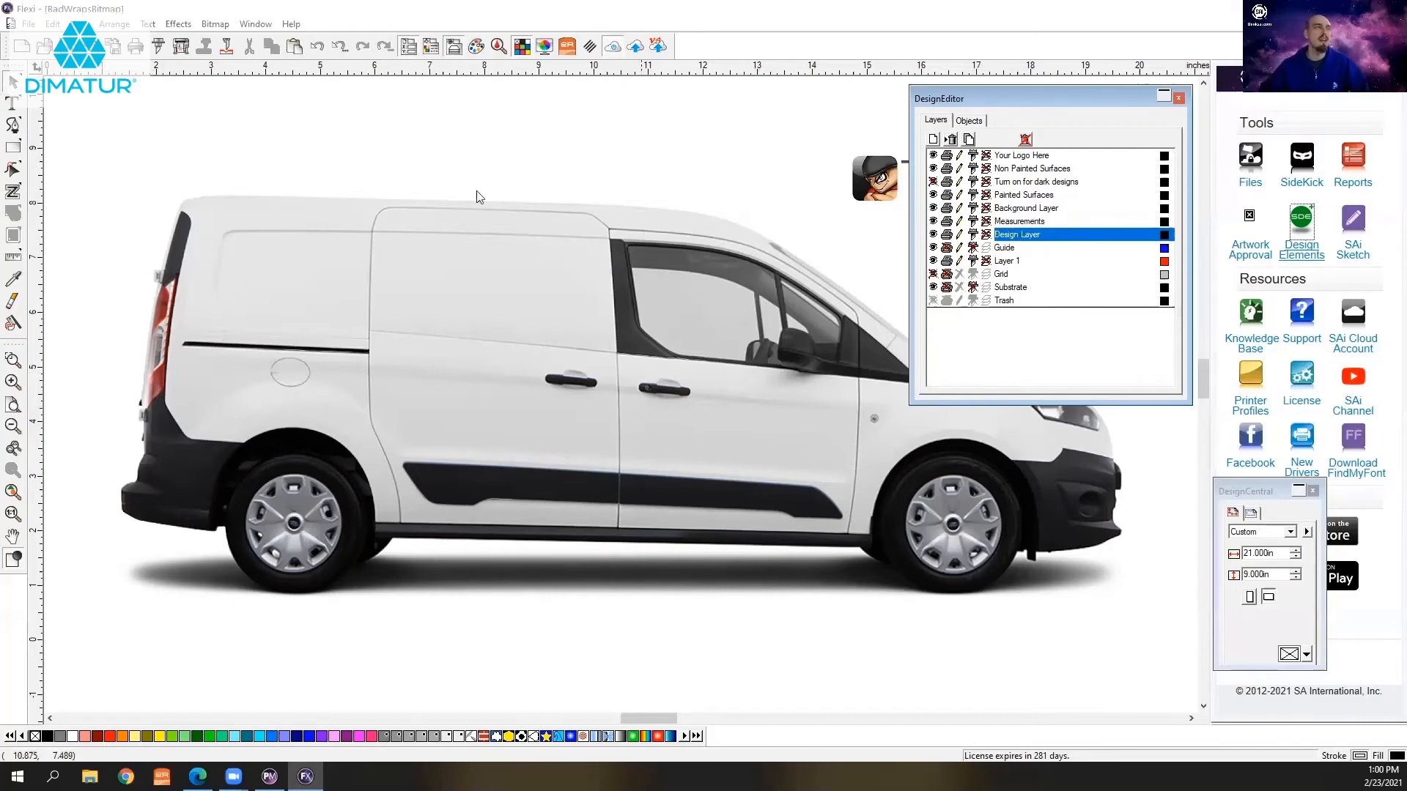
pyautogui.click(32, 25)
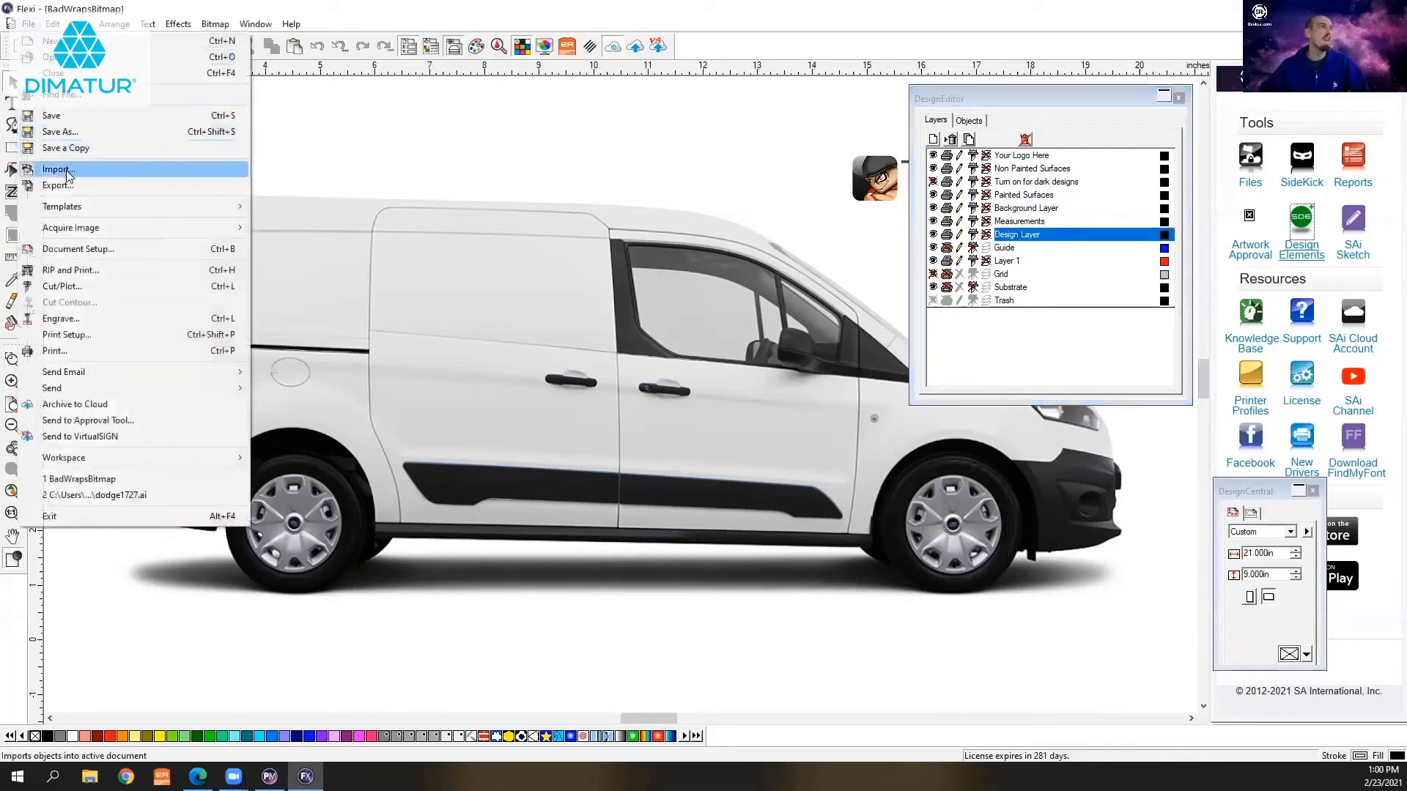
pyautogui.click(66, 170)
# - Search the Desktop and This PC folders for the artwork to import
pyautogui.click(497, 322)
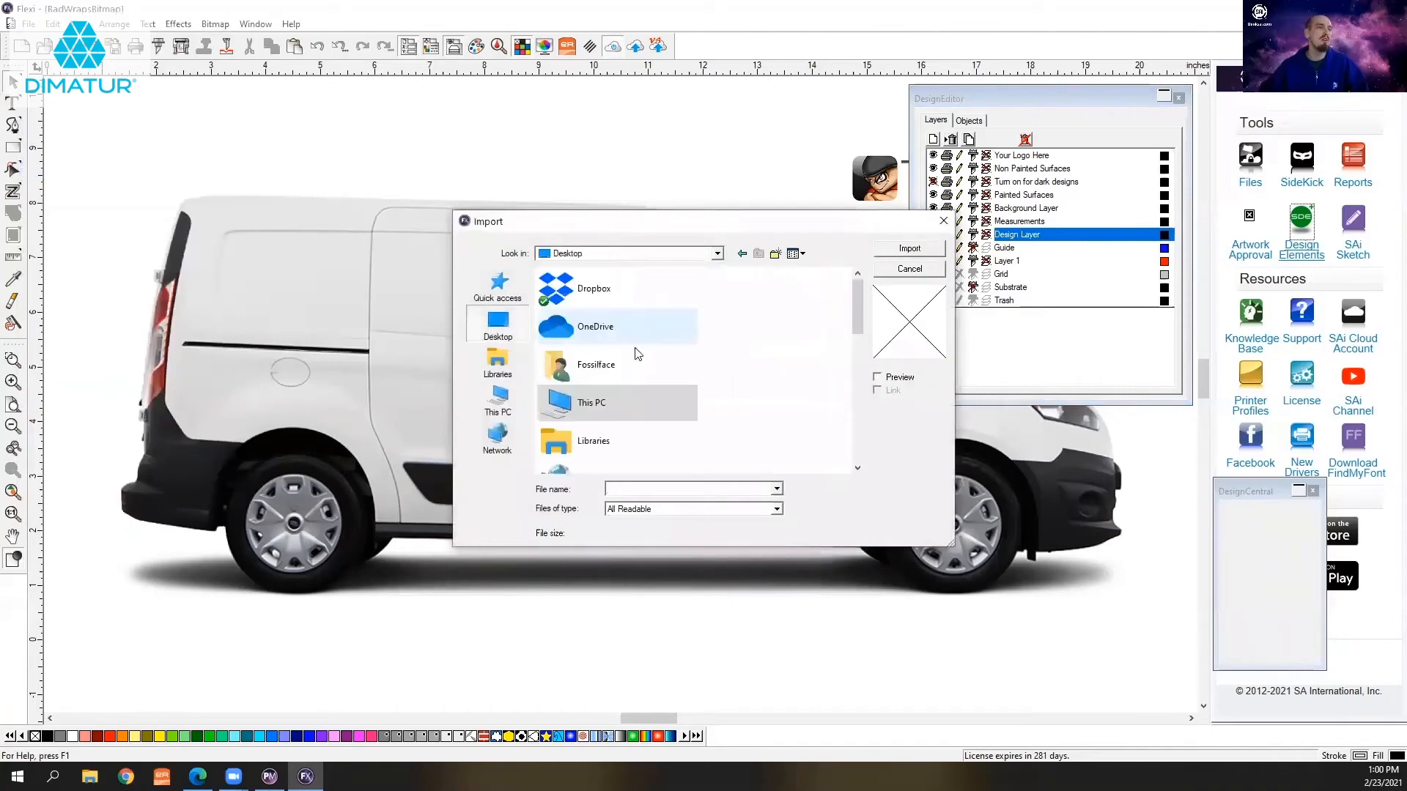
pyautogui.click(742, 253)
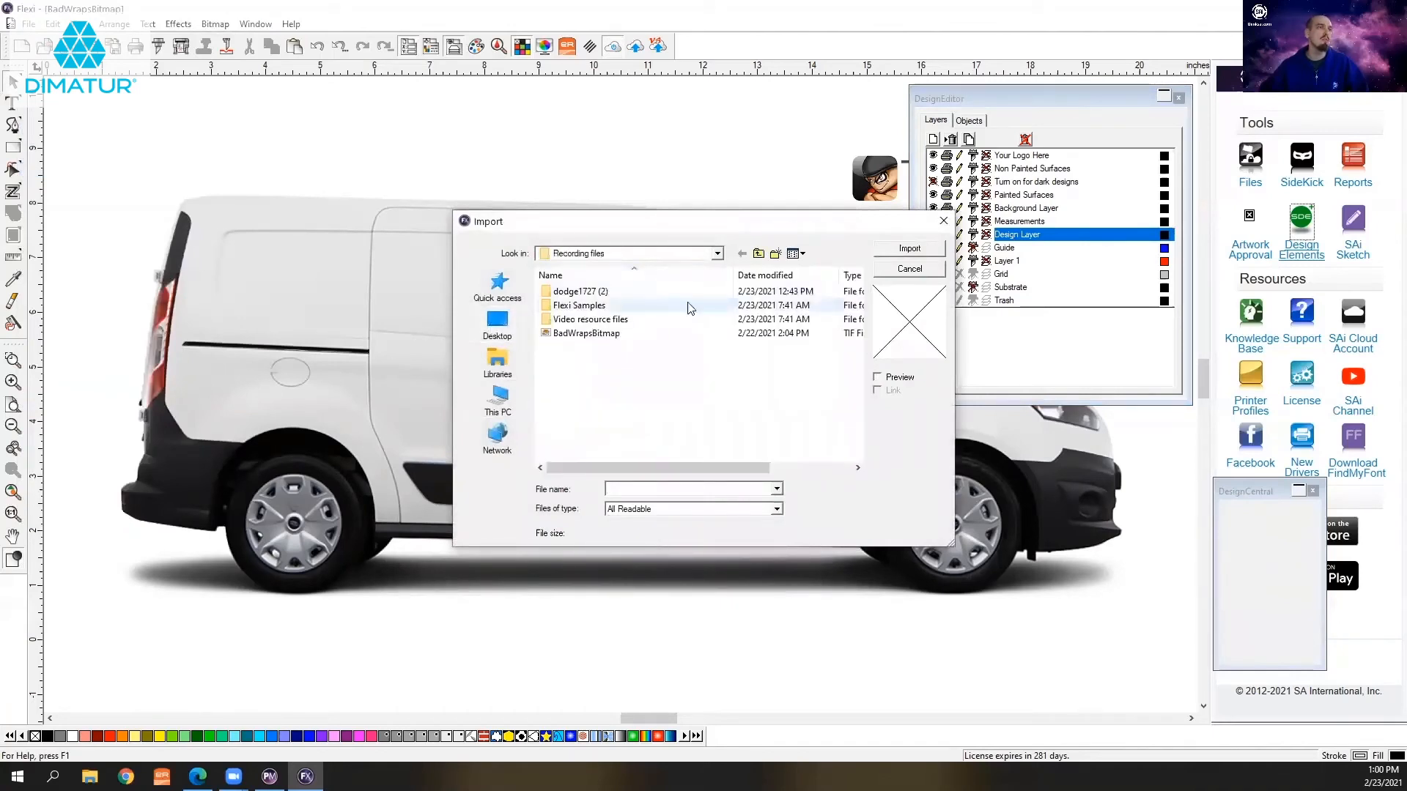
pyautogui.click(758, 254)
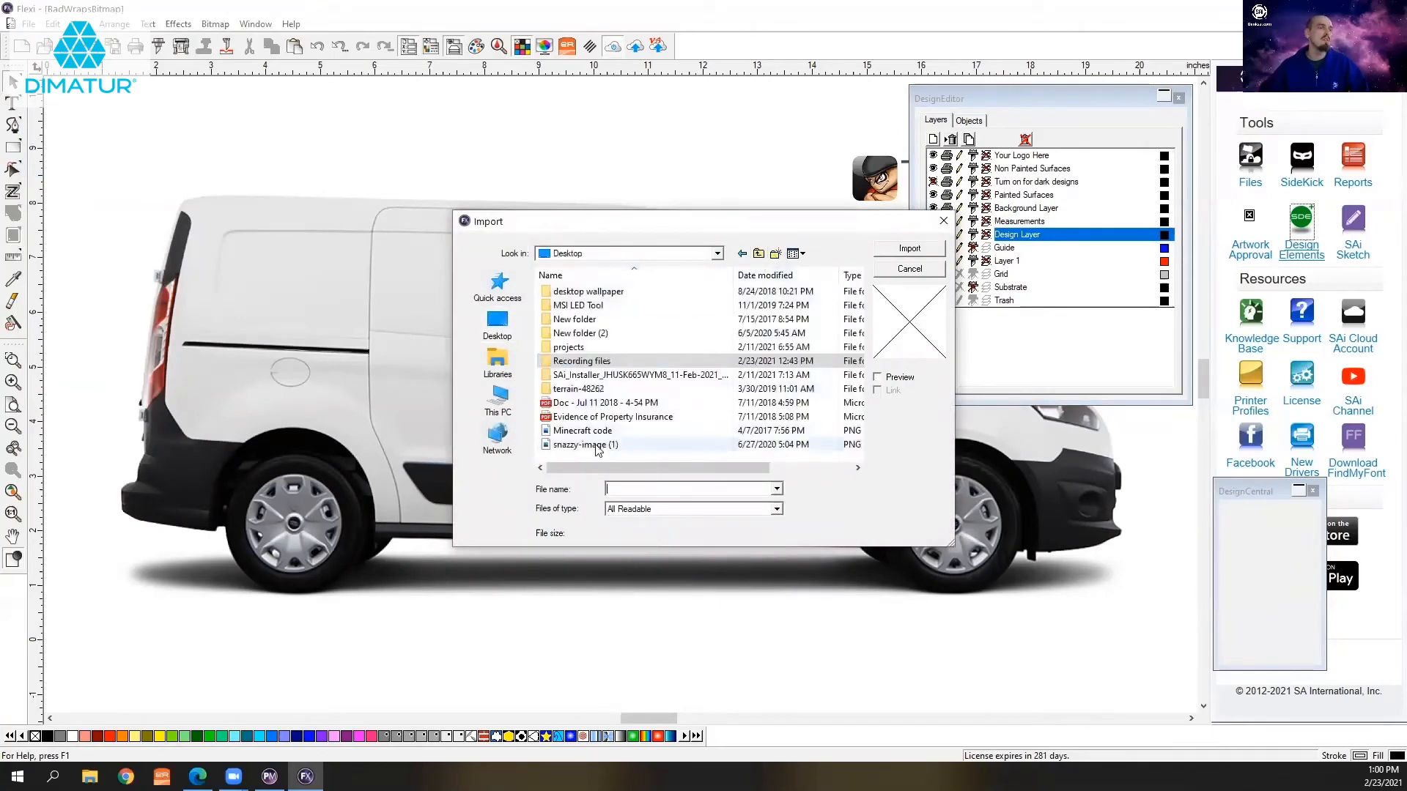
pyautogui.click(758, 254)
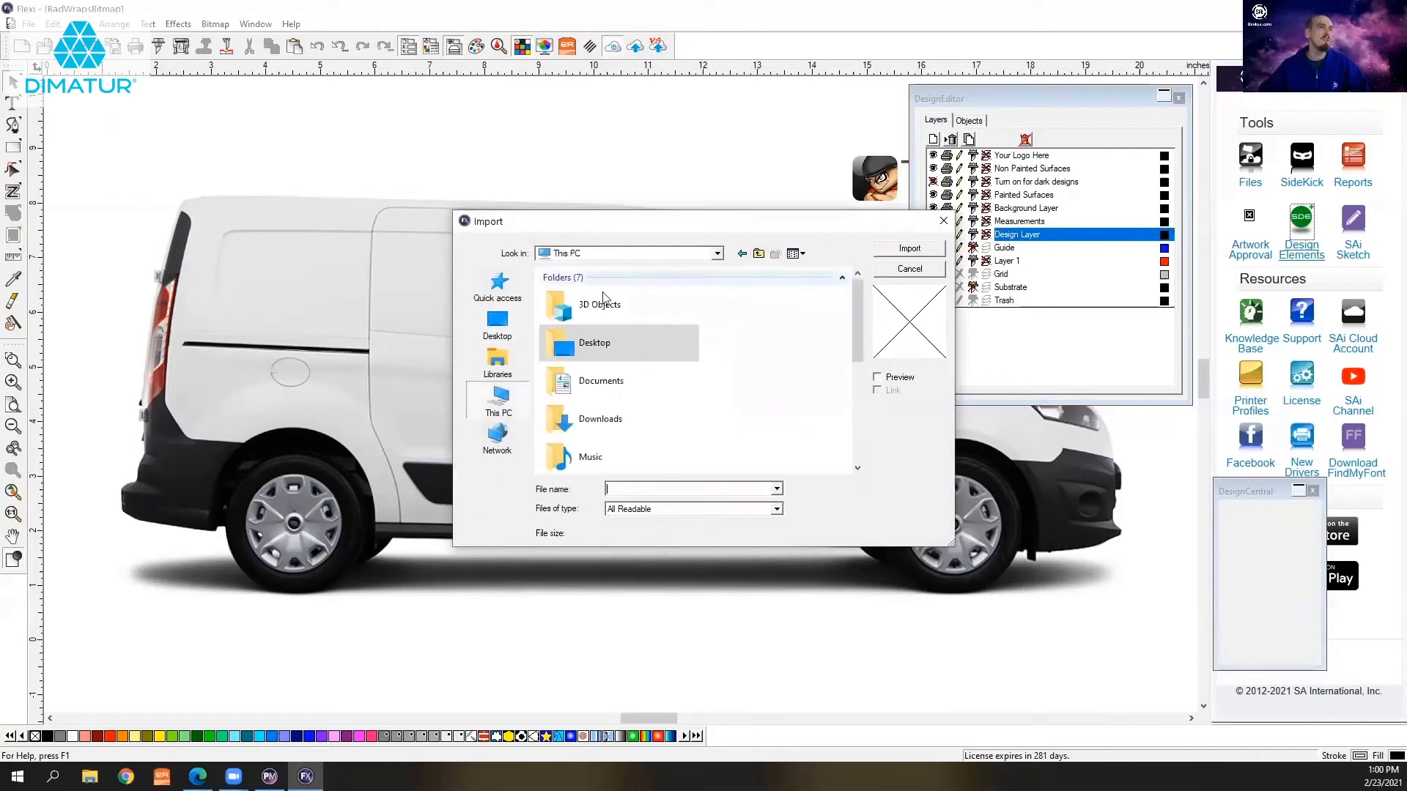
pyautogui.scroll(-1, 607, 389)
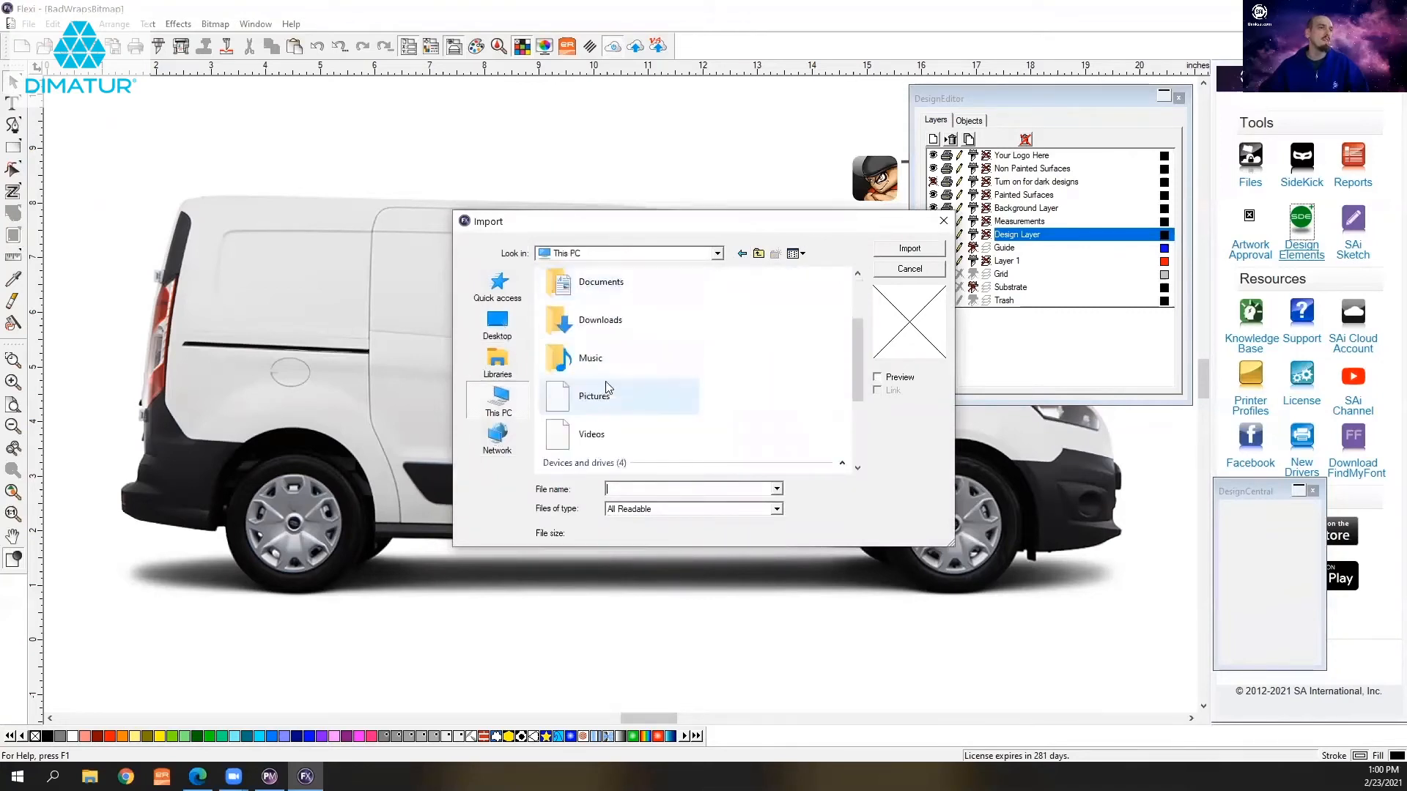
pyautogui.scroll(-2, 606, 388)
pyautogui.scroll(3, 607, 400)
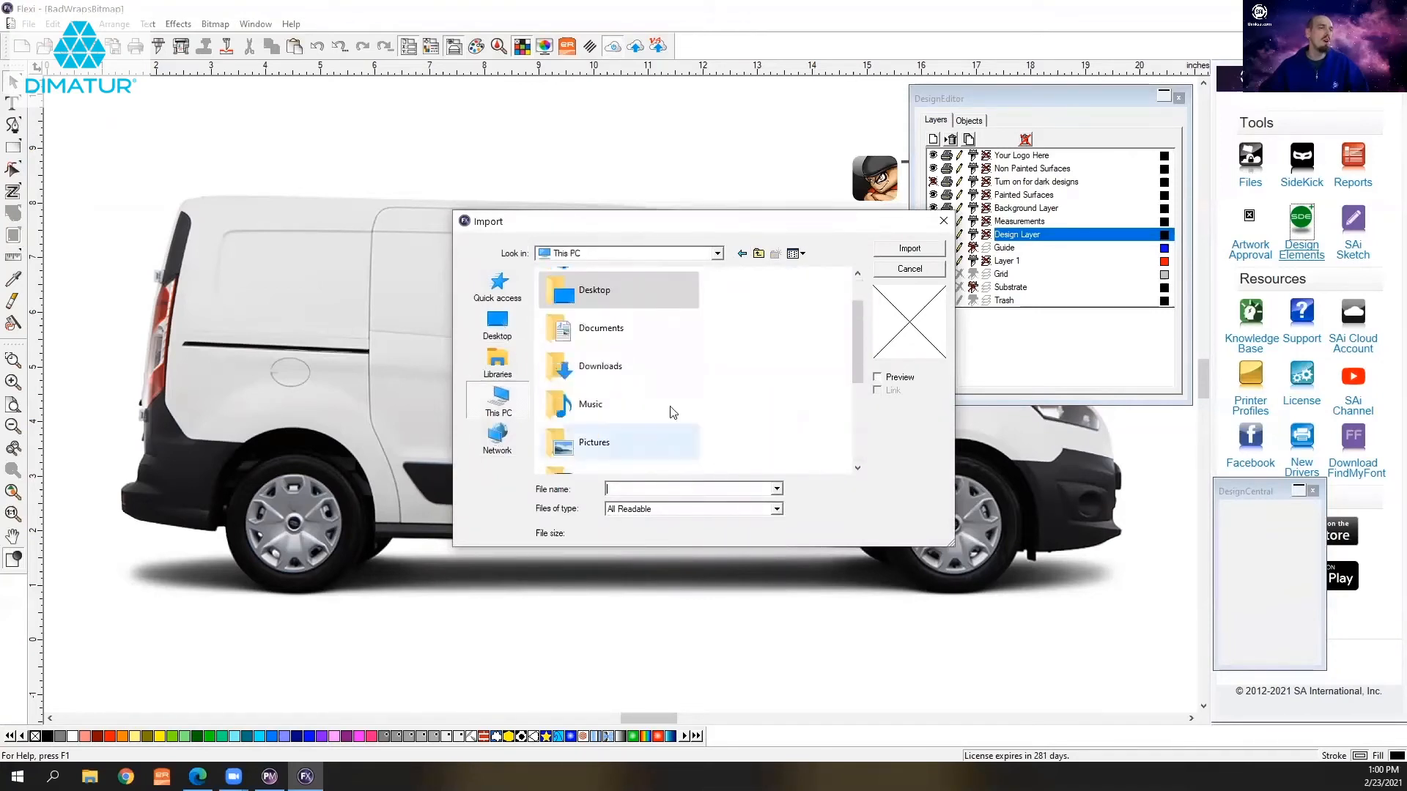
pyautogui.click(585, 300)
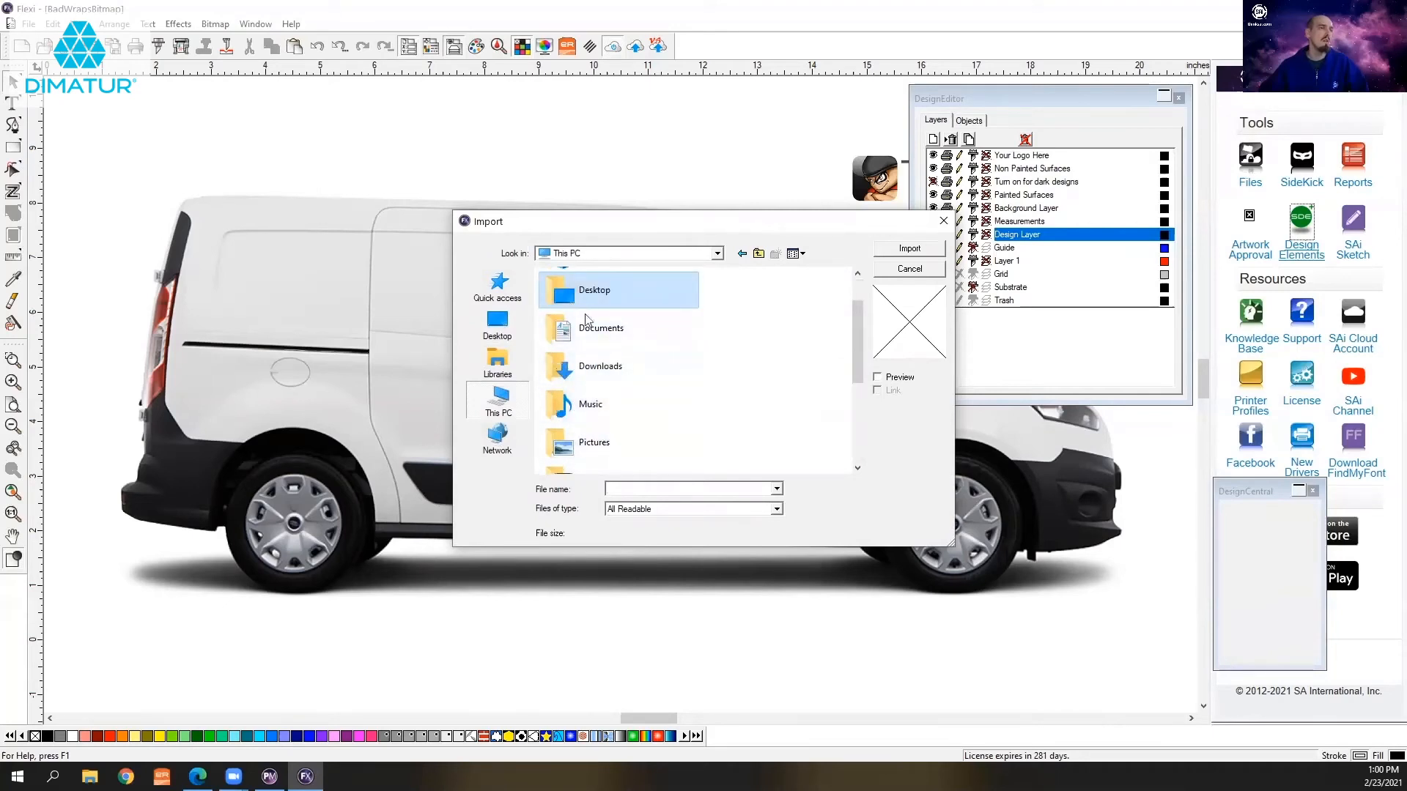
pyautogui.scroll(-1, 660, 381)
pyautogui.scroll(1, 661, 350)
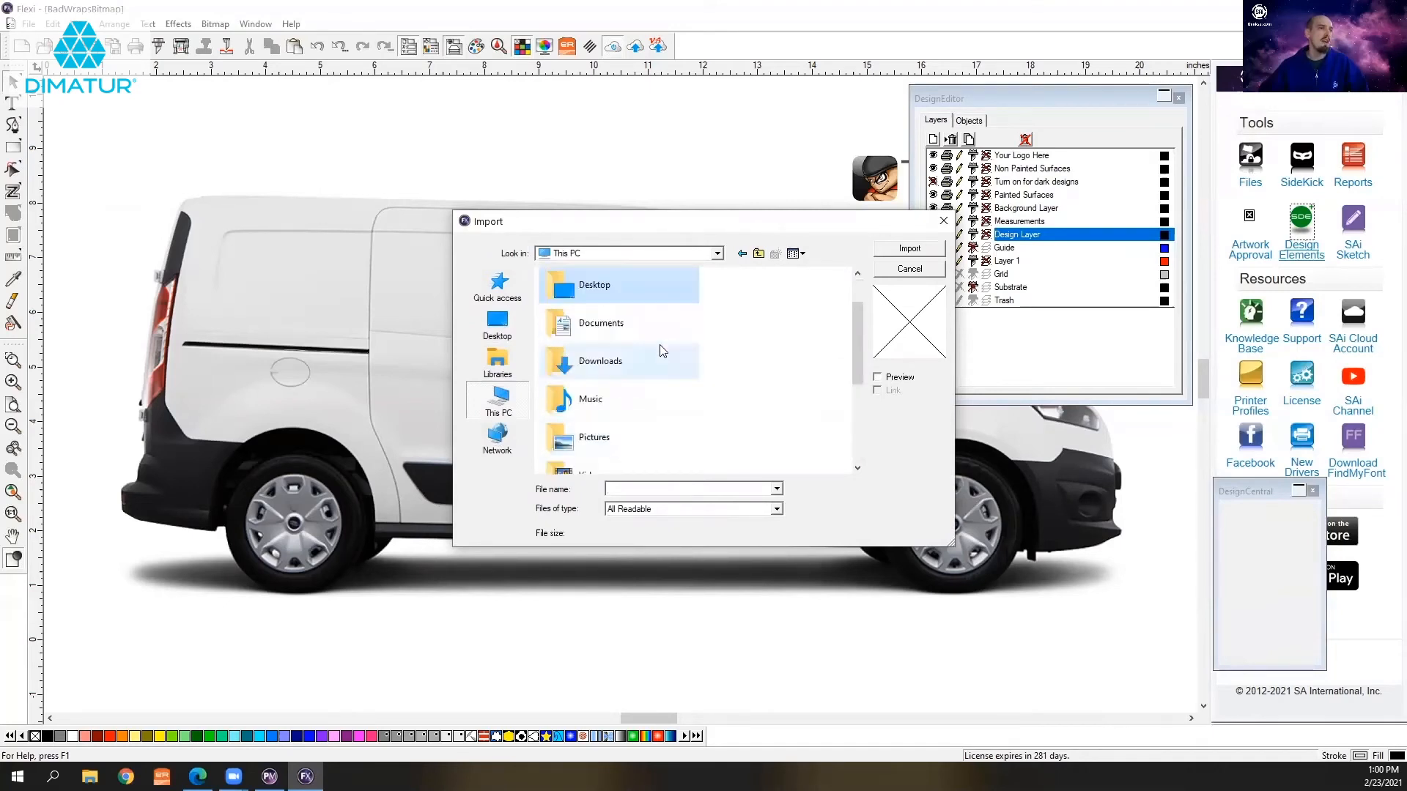
# - Import the purple galaxy ZoomBackground image from the Video resource files folder inside Recording files on the Desktop
pyautogui.click(524, 327)
pyautogui.scroll(-3, 624, 384)
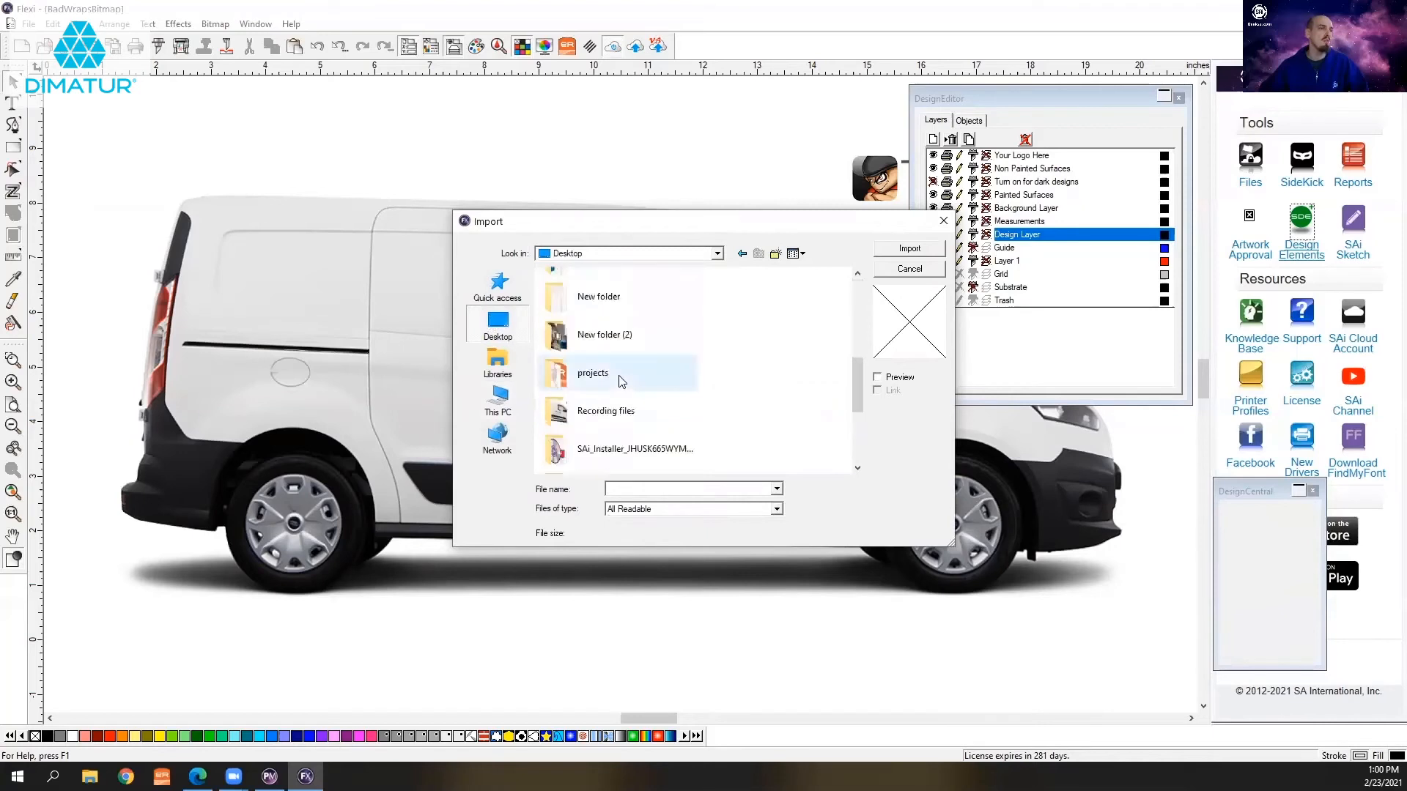
pyautogui.click(609, 411)
pyautogui.click(608, 411)
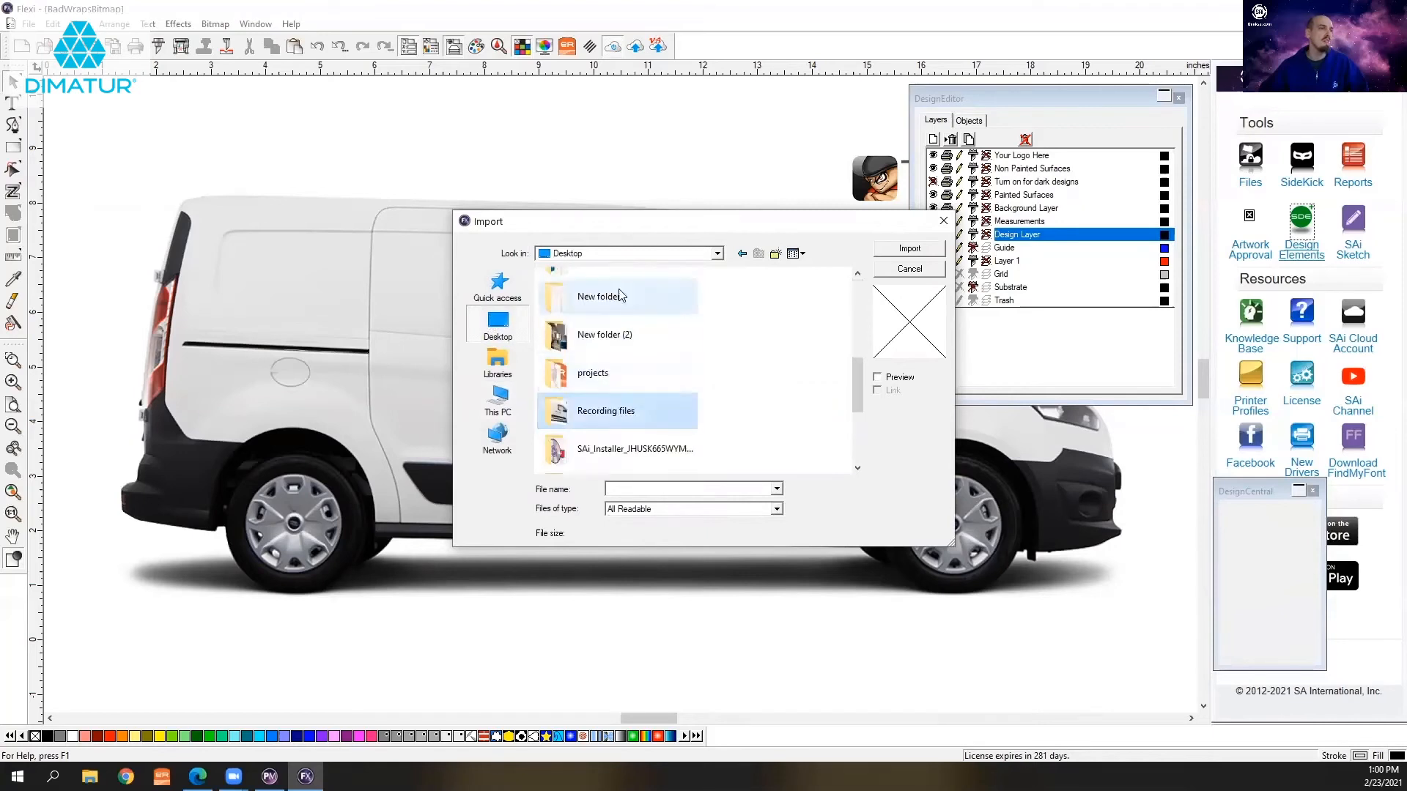
pyautogui.doubleClick(561, 402)
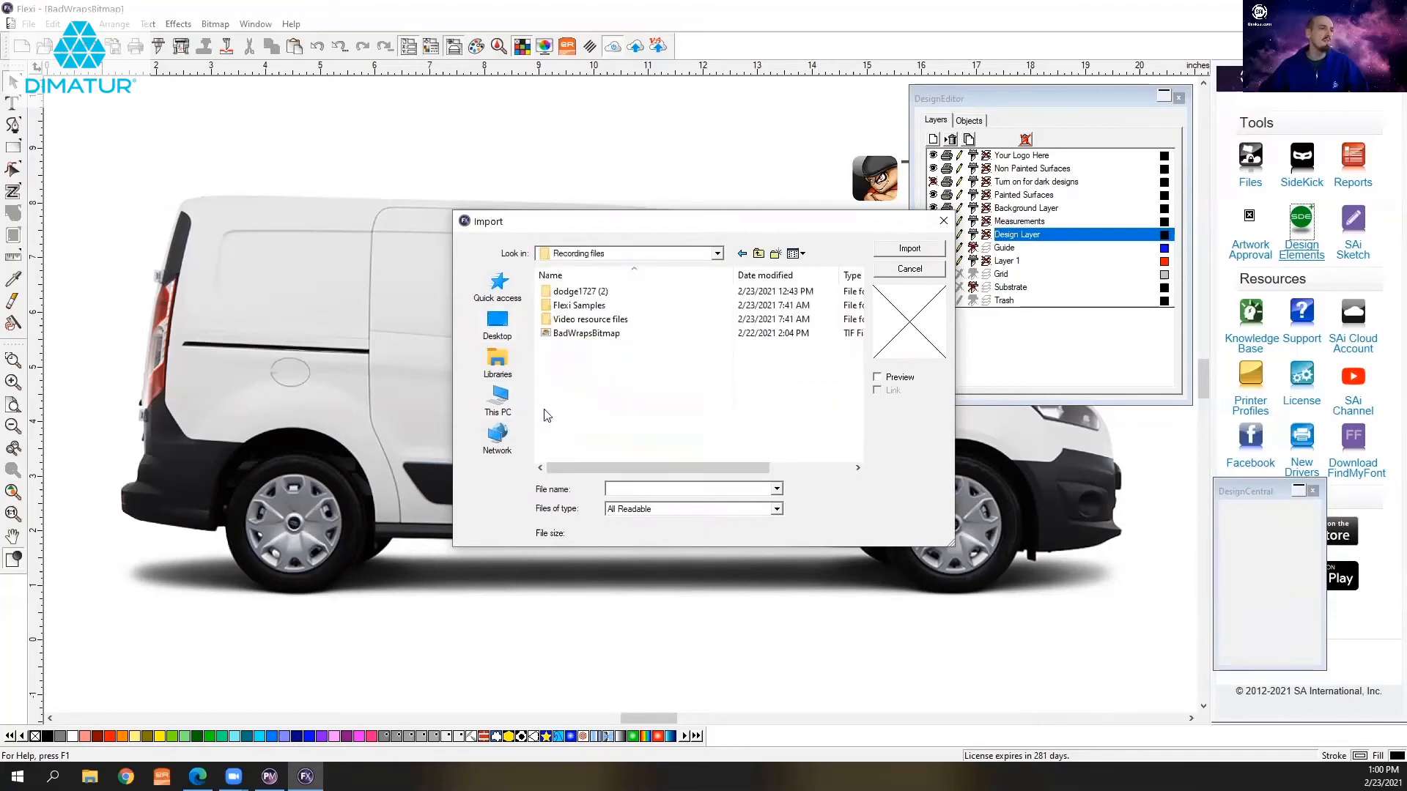
pyautogui.doubleClick(590, 319)
pyautogui.scroll(-2, 675, 429)
pyautogui.click(805, 425)
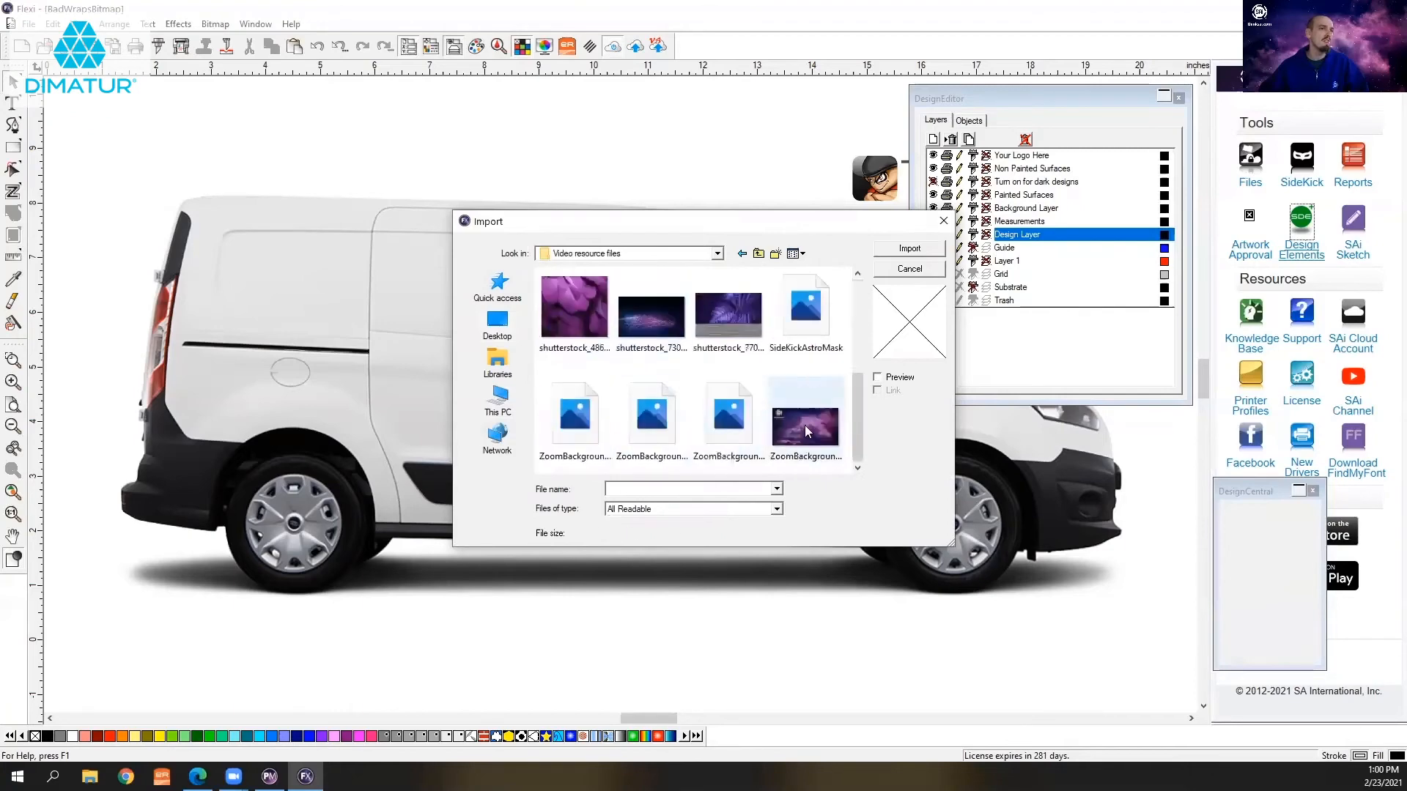
pyautogui.click(910, 248)
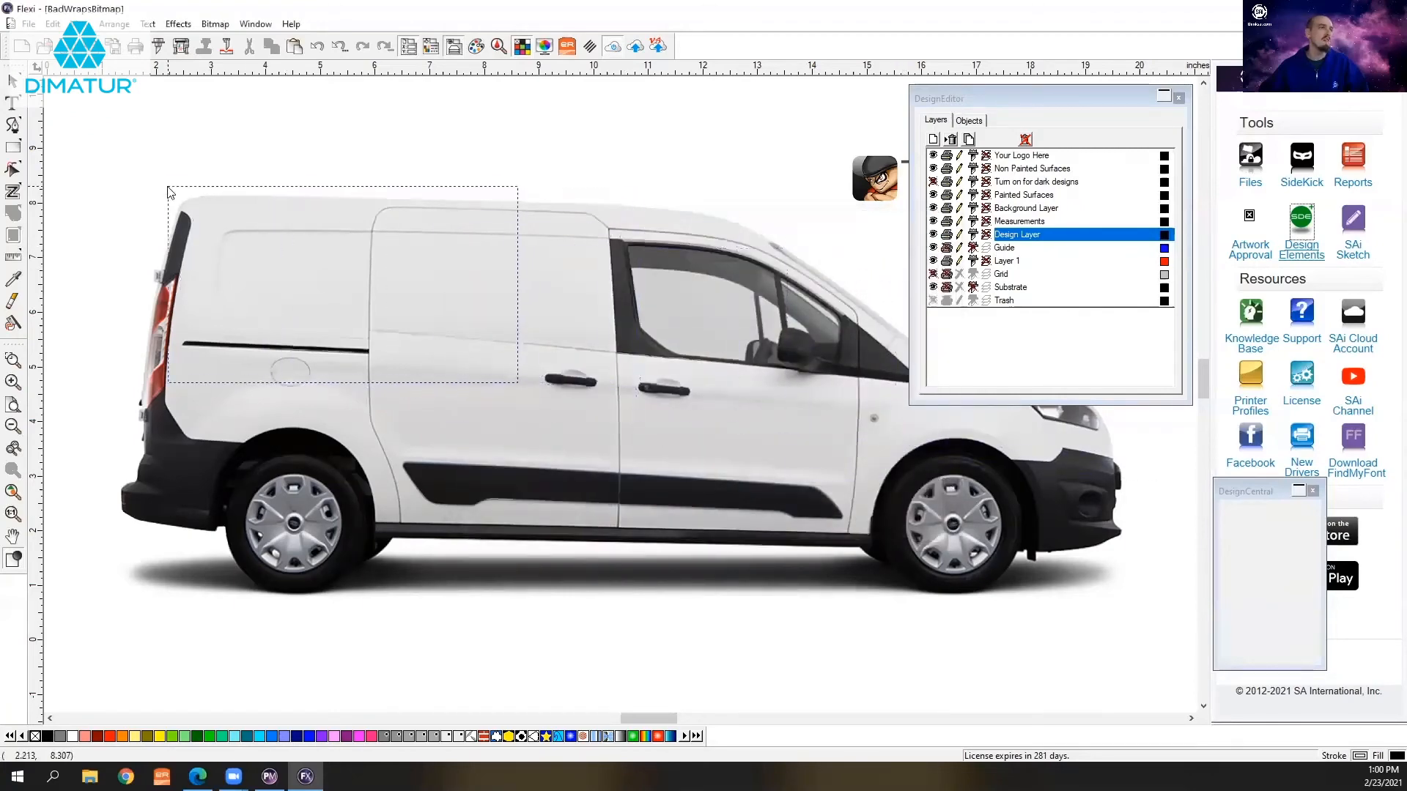
# - Place the galaxy image at the van's upper rear corner and scale it proportionally to about 18.5 in wide
pyautogui.click(134, 175)
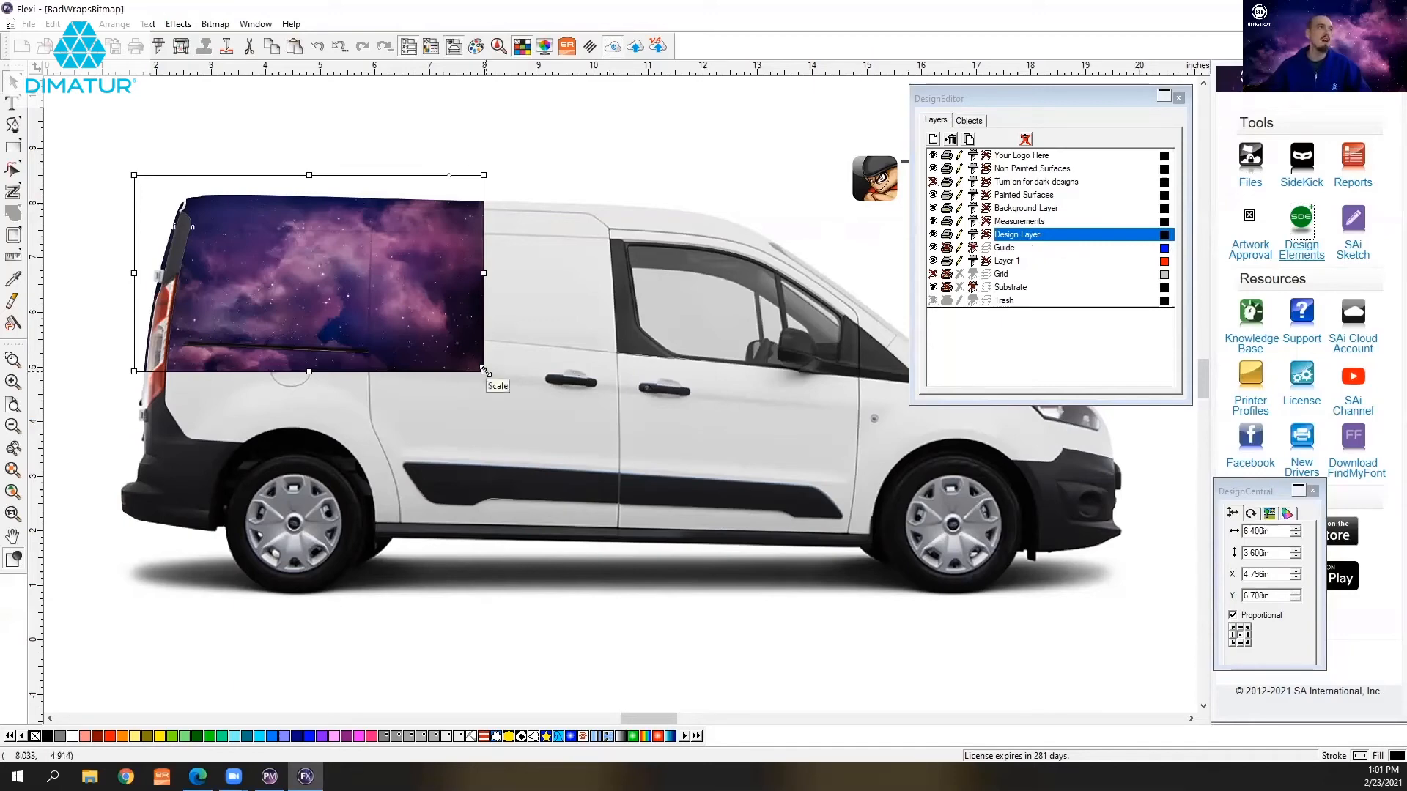
pyautogui.moveTo(483, 371); pyautogui.dragTo(1144, 551)
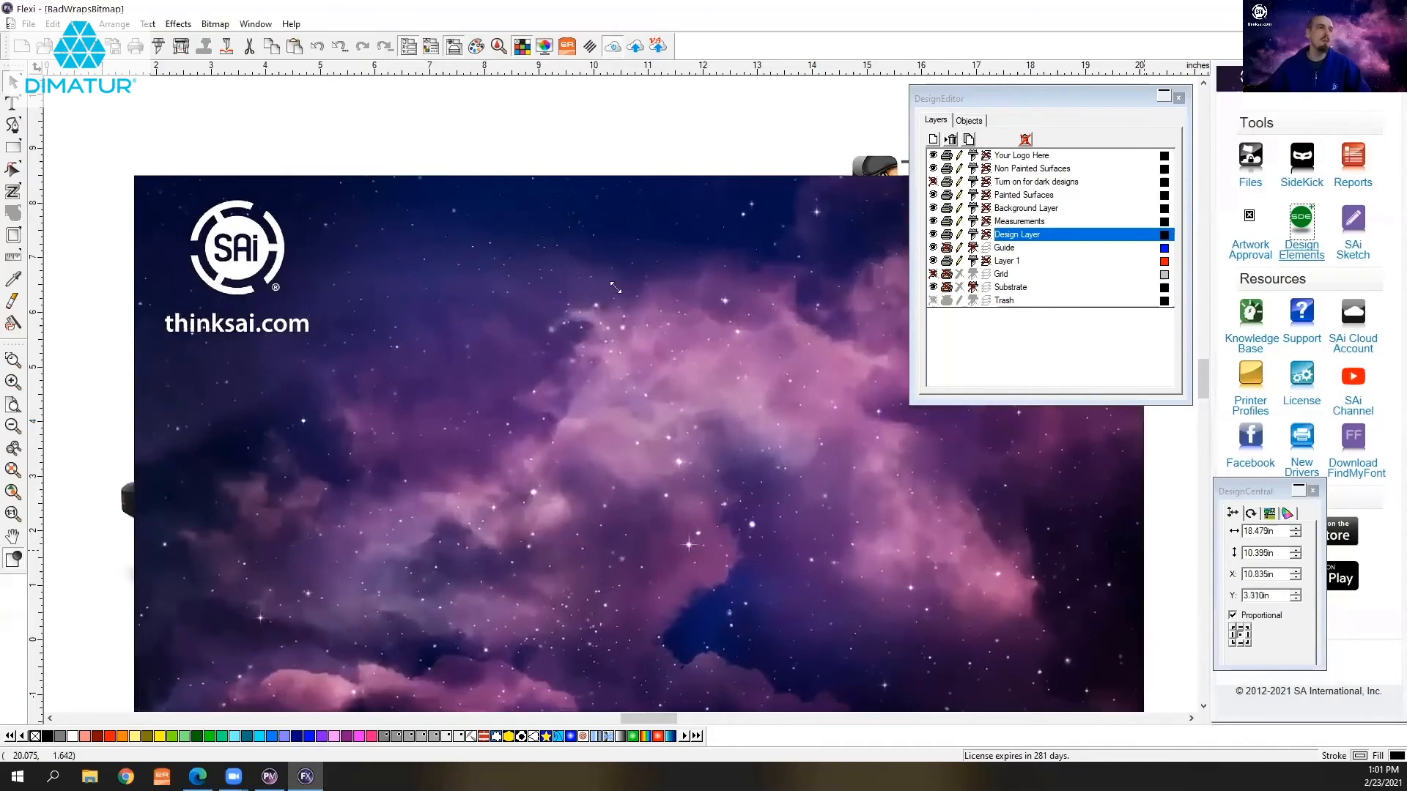
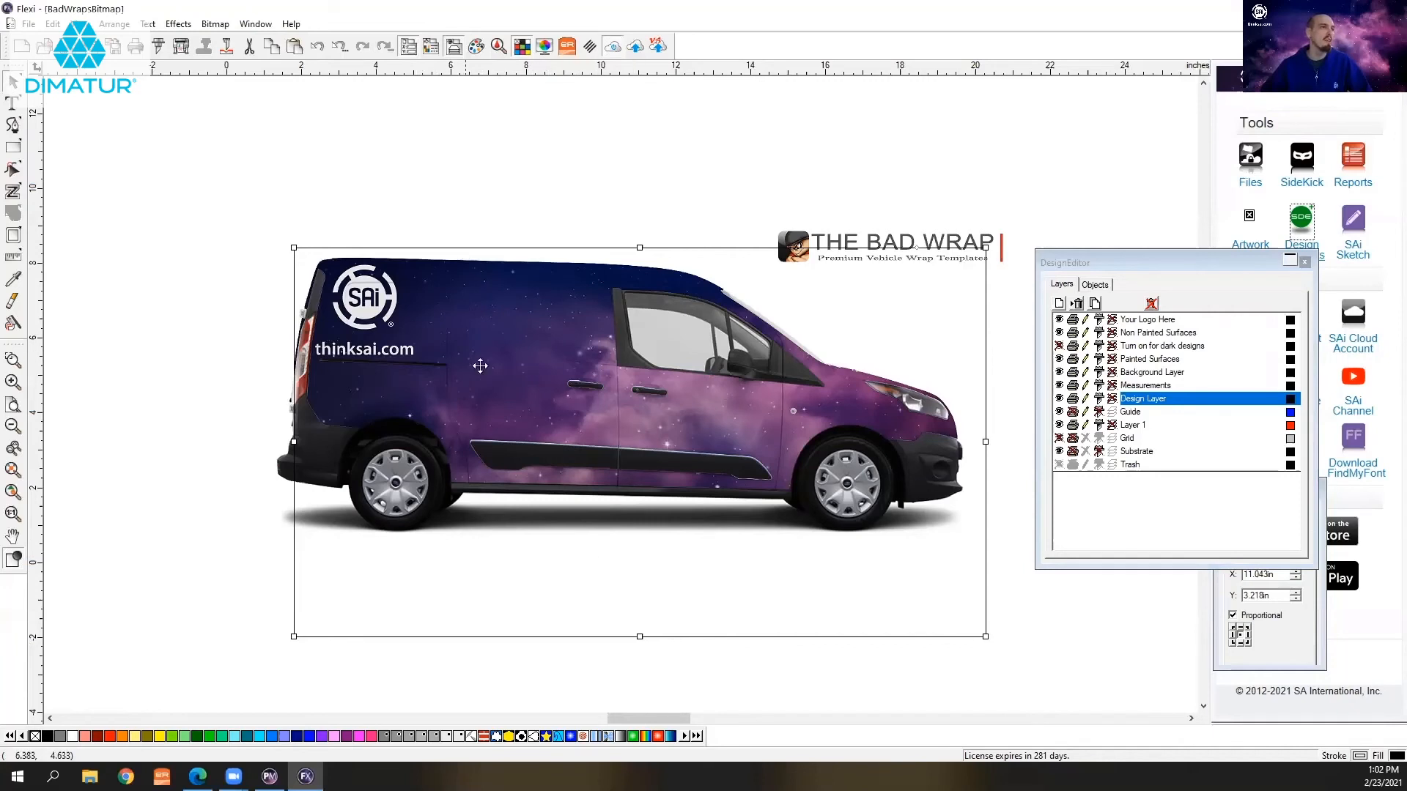
# - Hide the Guide layer and the Your Logo Here layer of the van template
pyautogui.click(1059, 412)
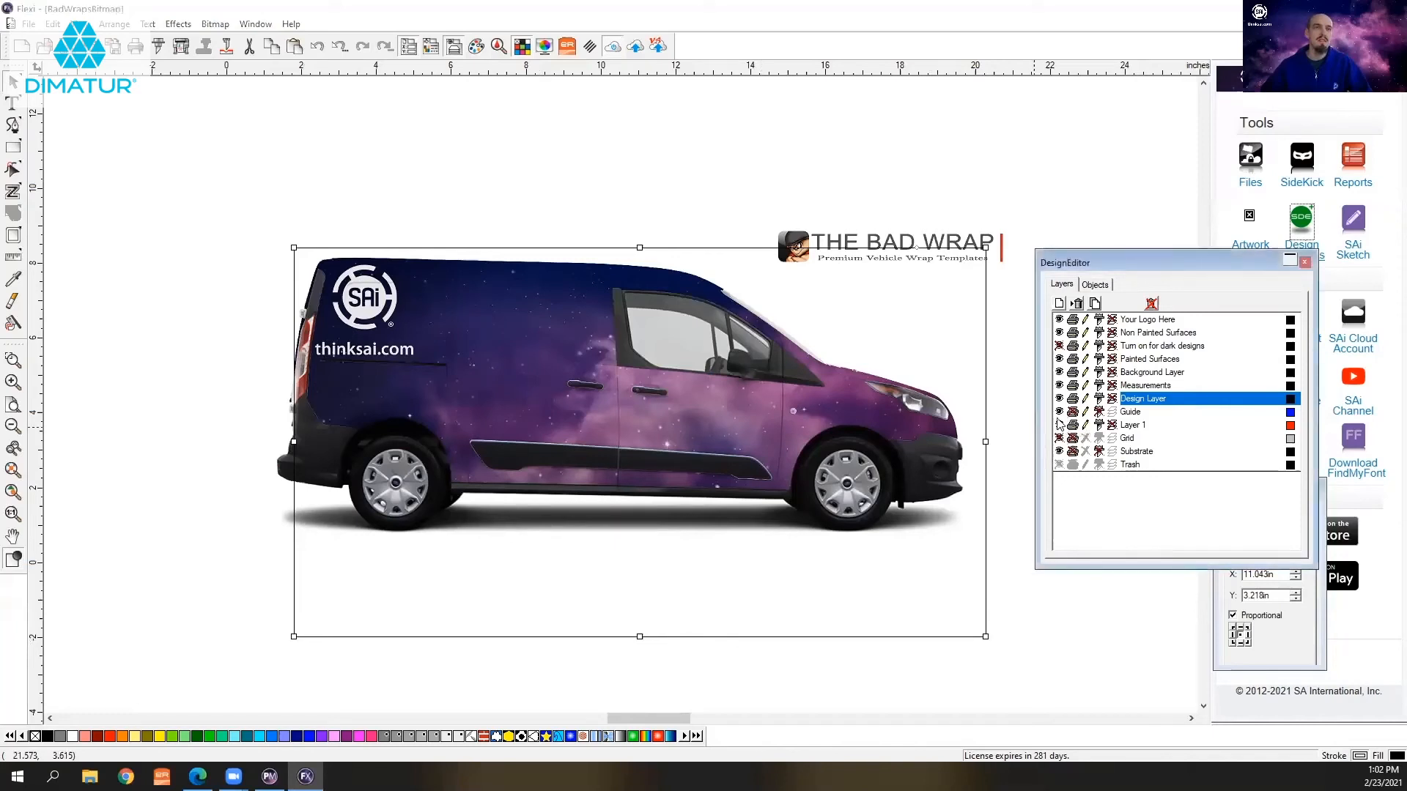
pyautogui.click(1059, 413)
pyautogui.click(1059, 320)
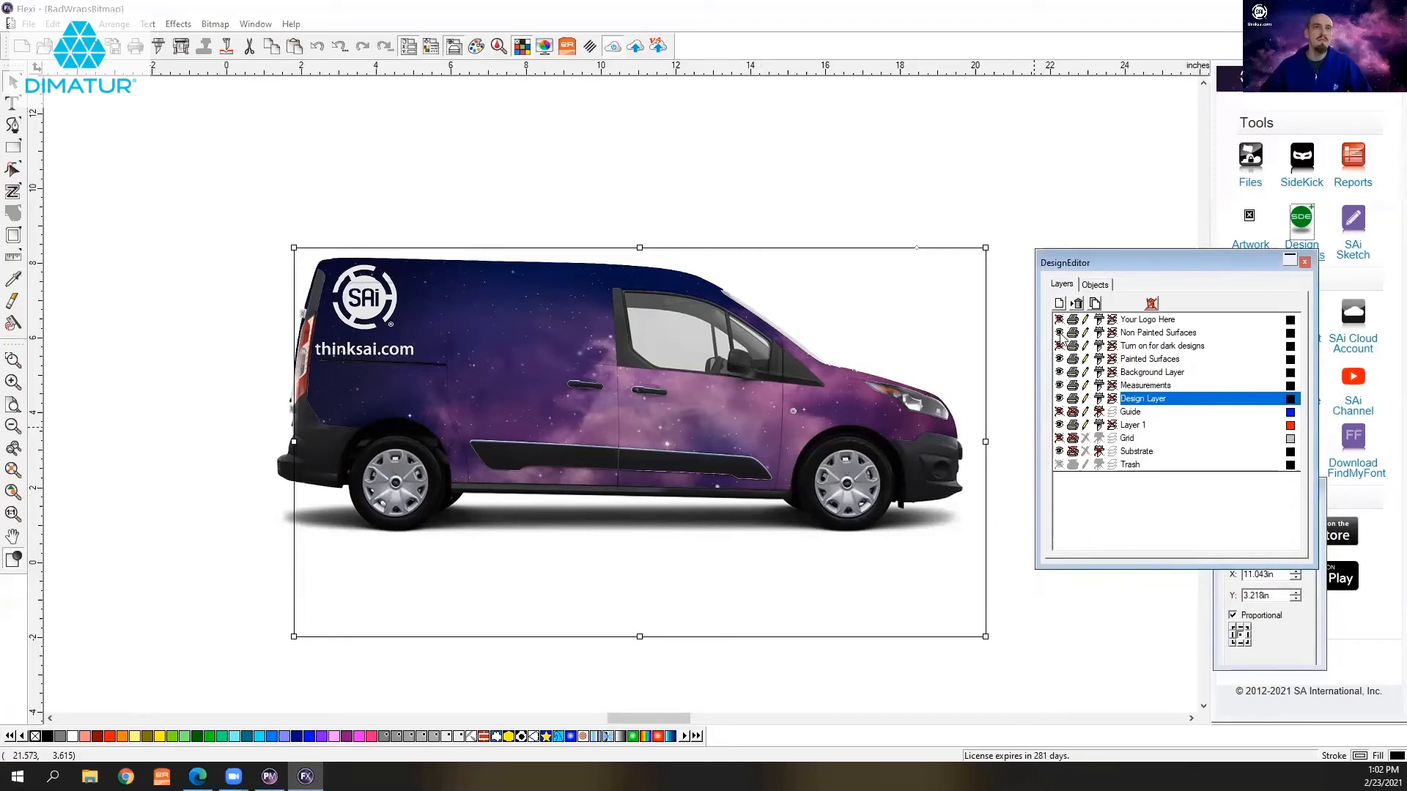
# - Hide the Non Painted Surfaces, Turn on for dark designs and Painted Surfaces layers, and toggle the Background Layer off and on
pyautogui.click(1059, 333)
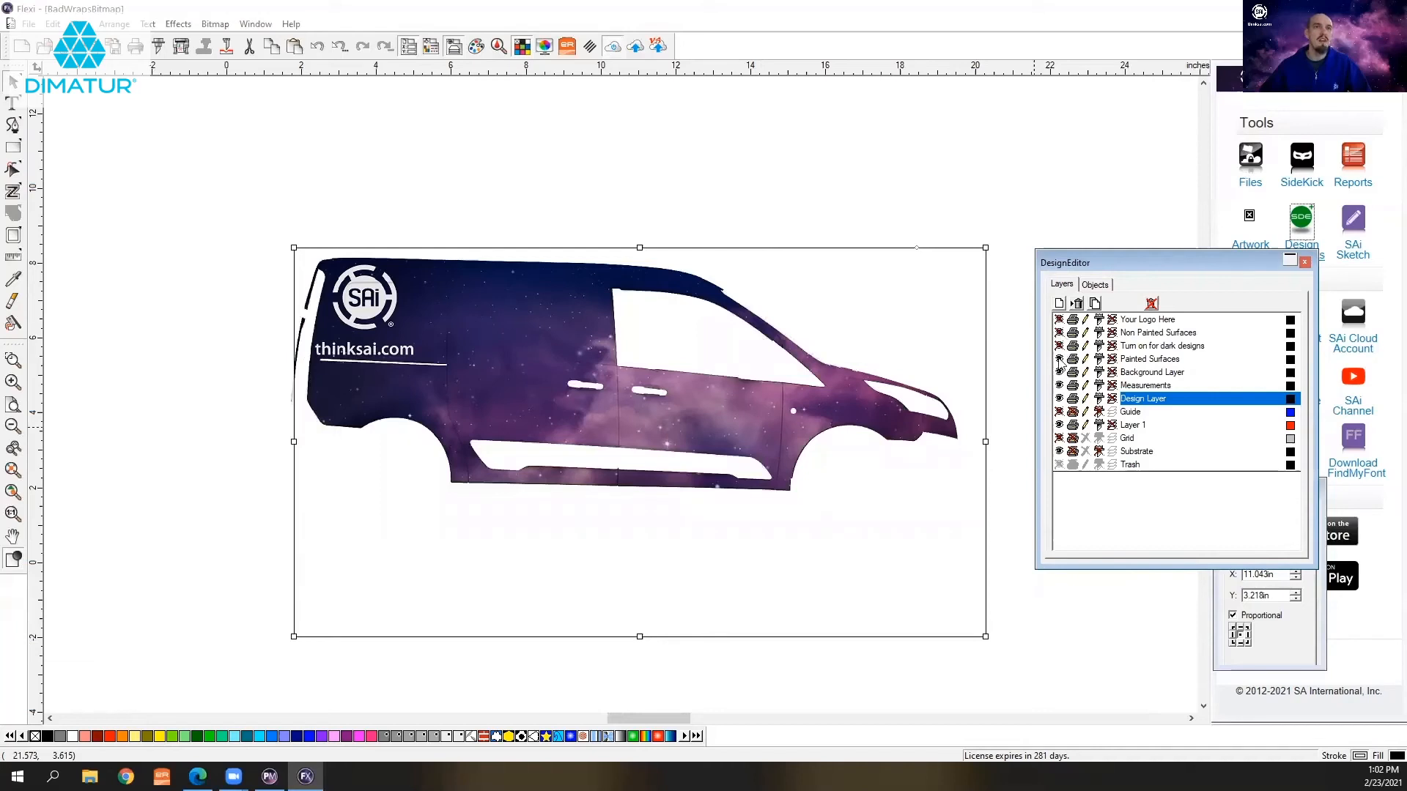
pyautogui.click(1059, 360)
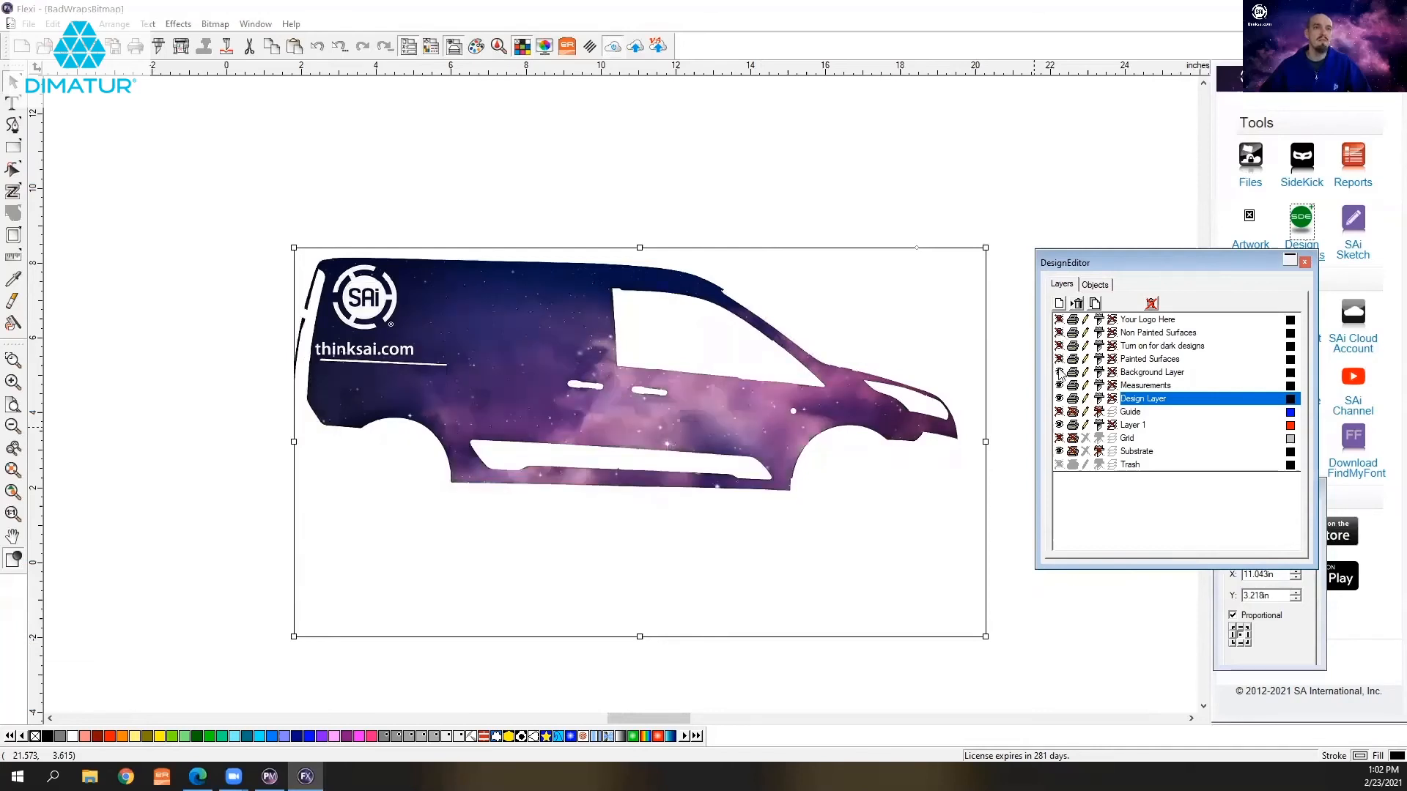
pyautogui.click(1059, 372)
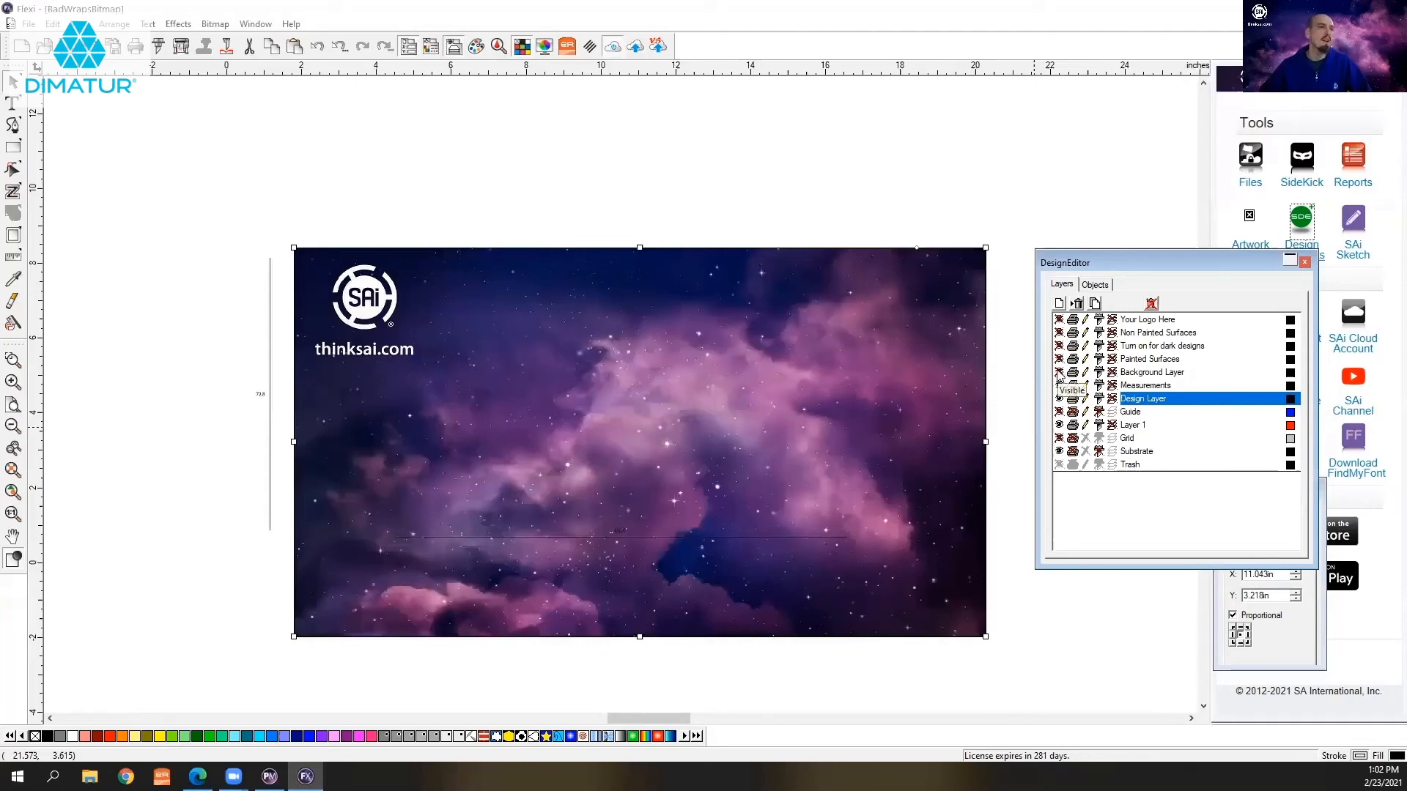
pyautogui.click(1058, 373)
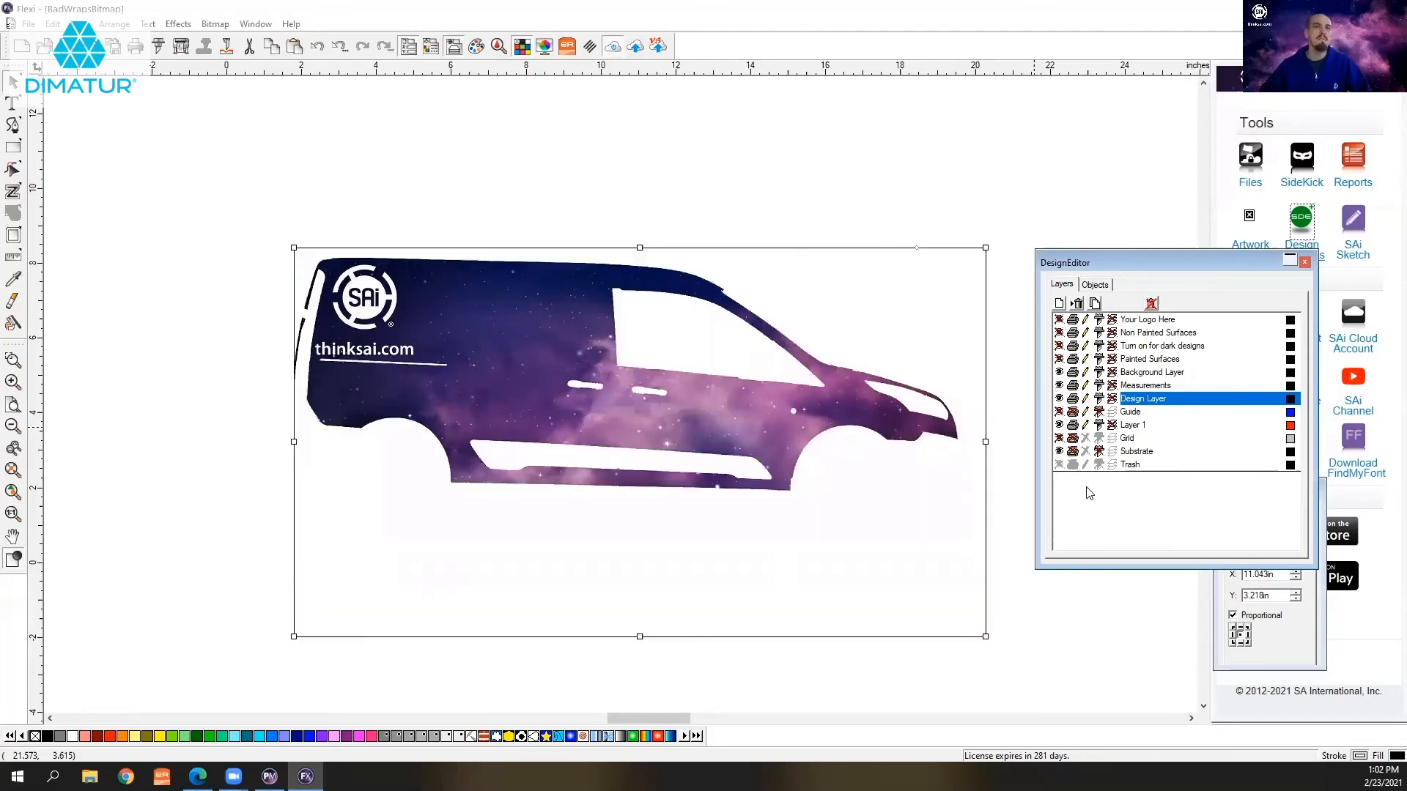
# - Select the white mask around the van to inspect its extent and its cut-out over the galaxy artwork
pyautogui.click(671, 275)
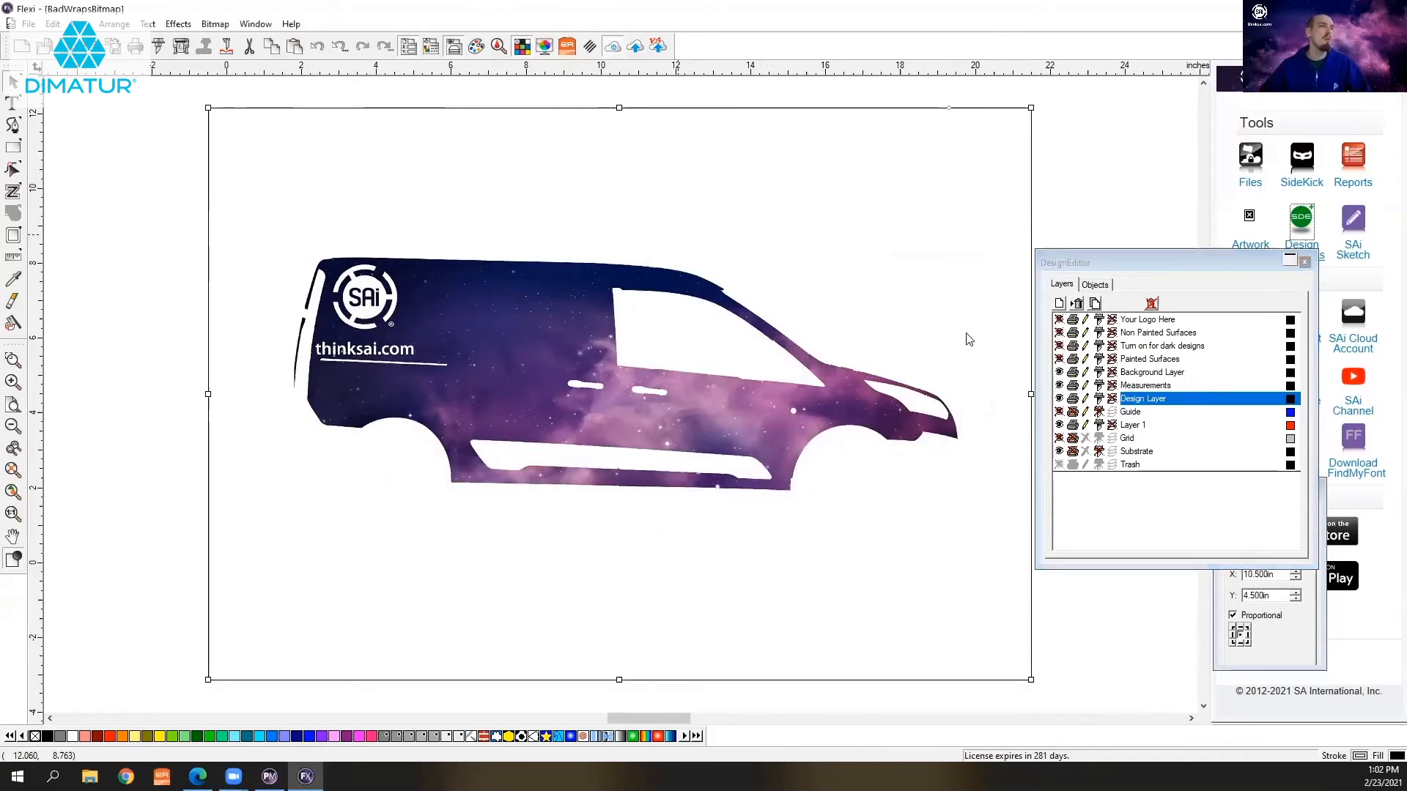
pyautogui.click(625, 324)
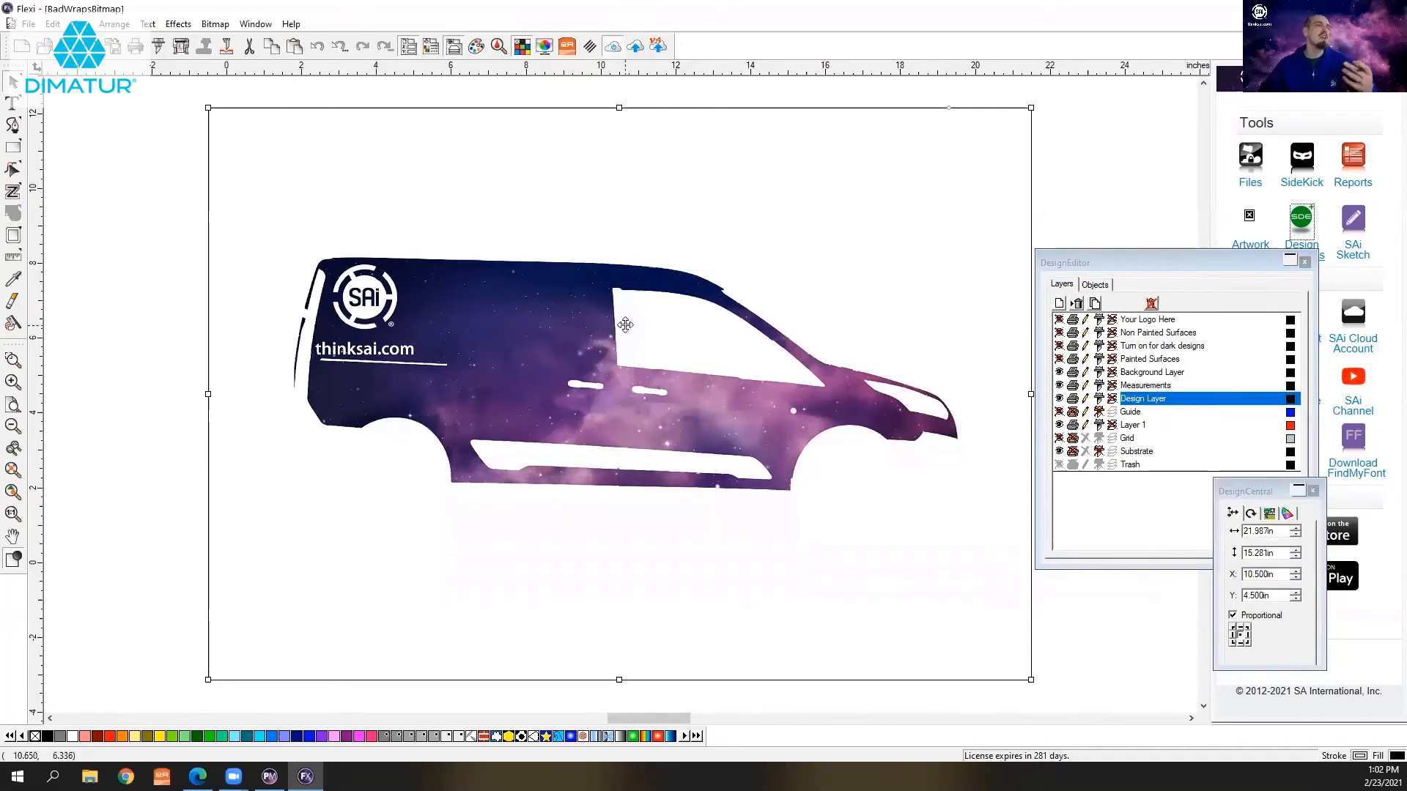
pyautogui.click(157, 214)
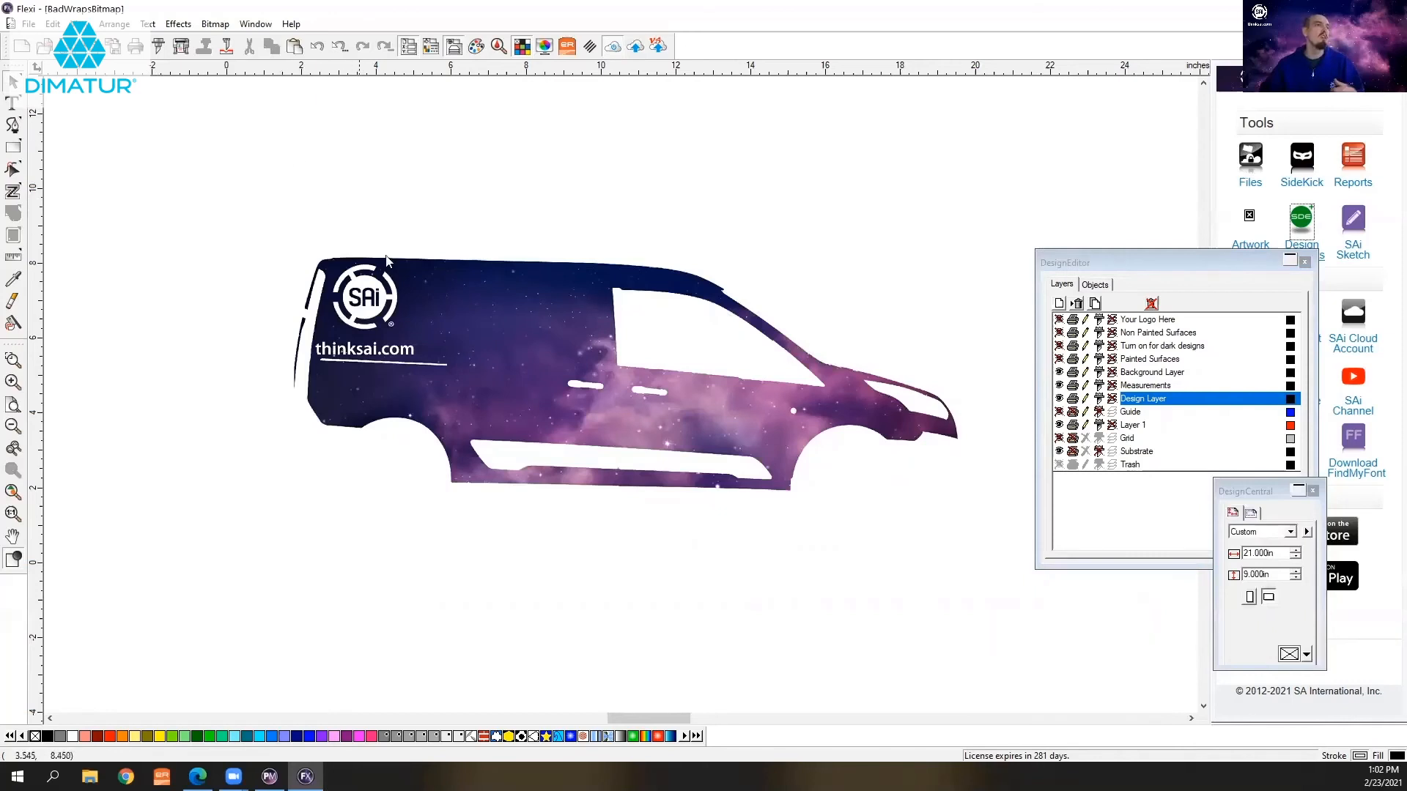
pyautogui.click(465, 271)
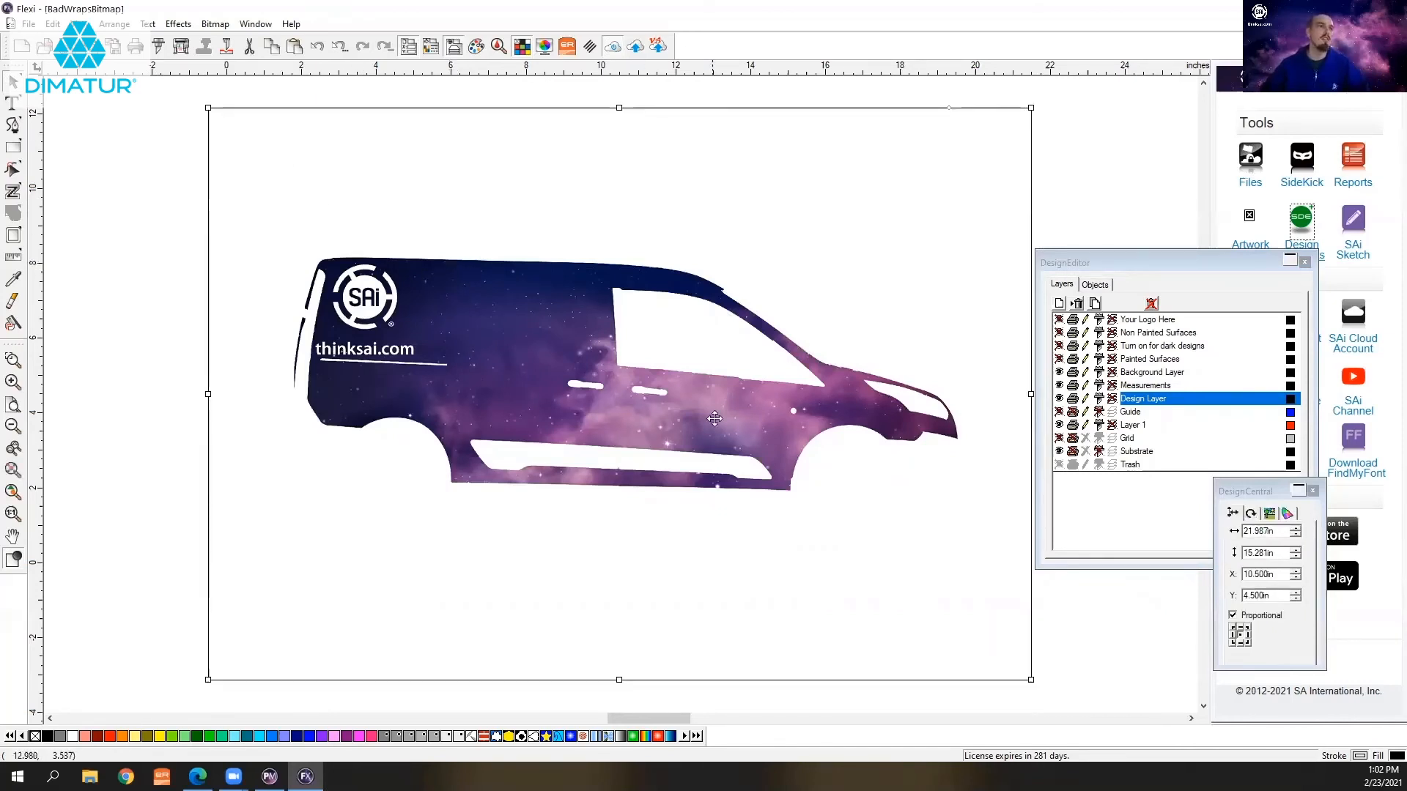
# - Show the hidden van template layers again, including Your Logo Here, Non Painted Surfaces, Painted Surfaces and Guide
pyautogui.click(1061, 358)
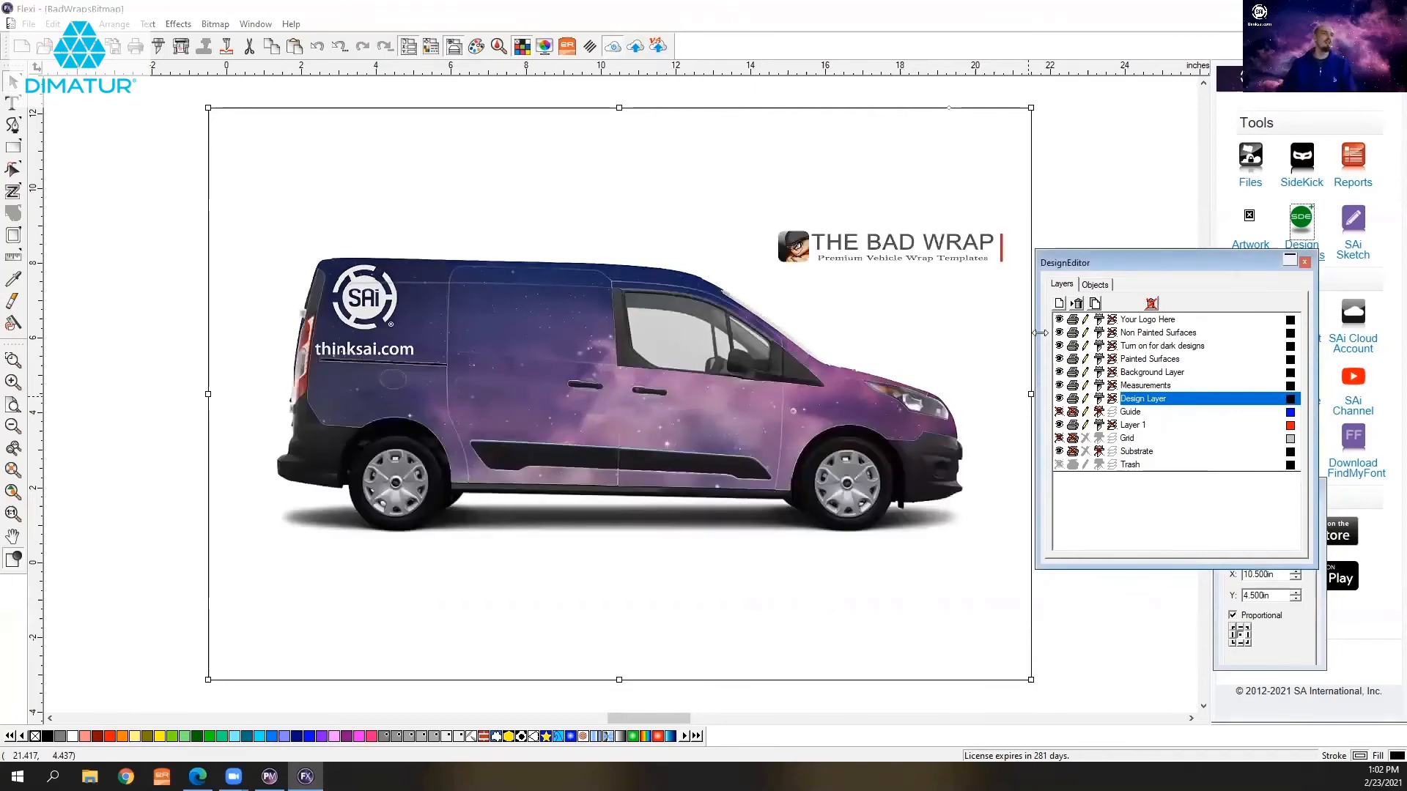
pyautogui.click(1119, 142)
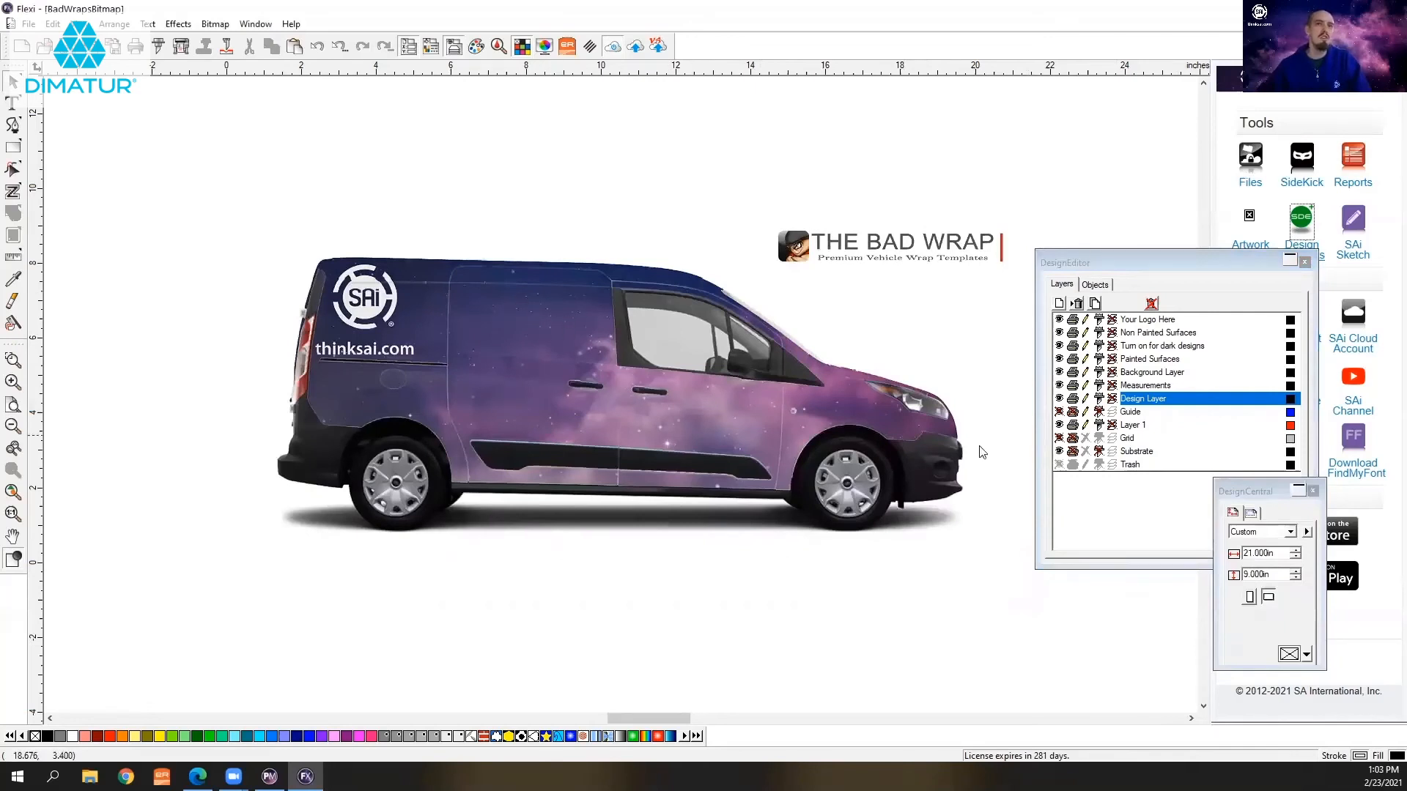
pyautogui.click(1057, 416)
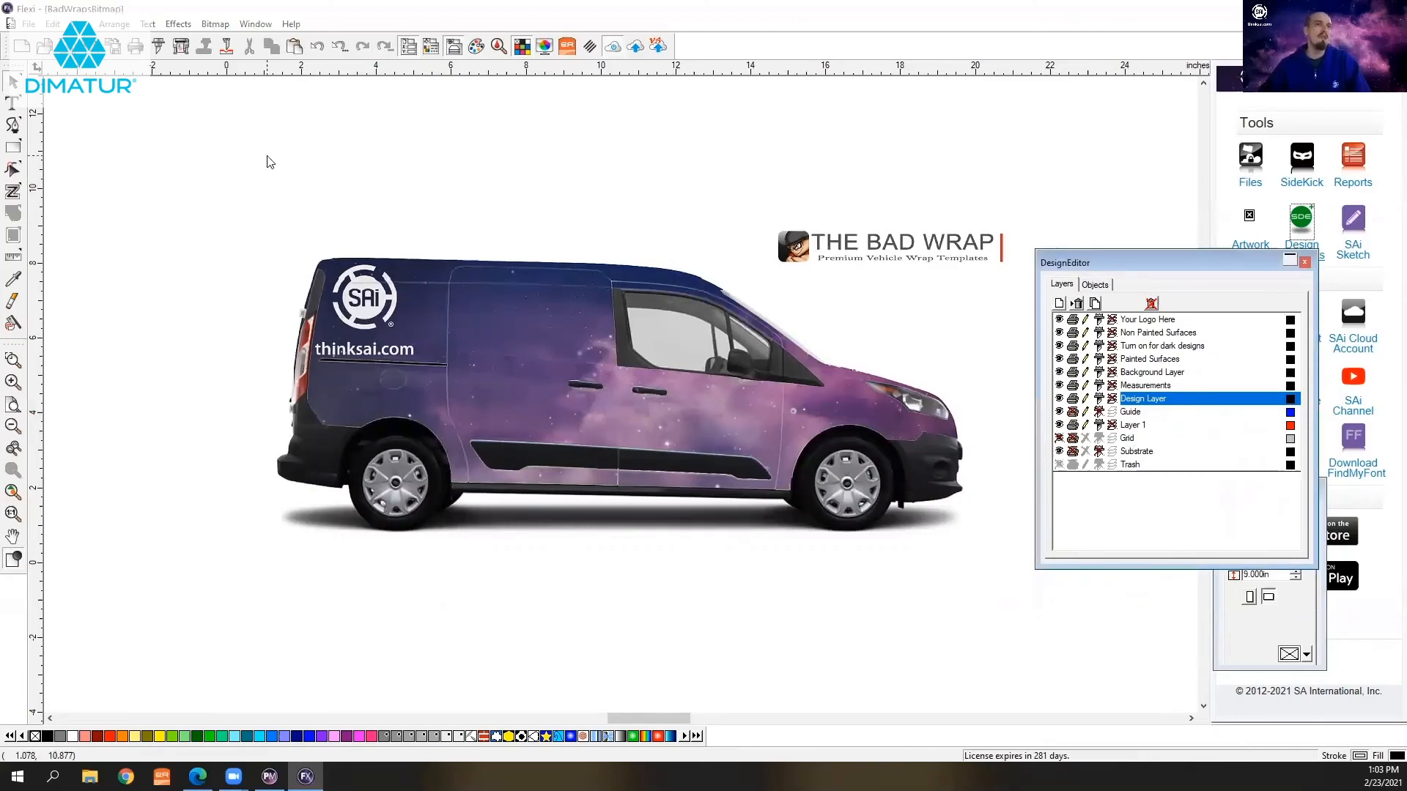
# - Switch to the dodge1727 document and move the DesignEditor window clear of the truck views
pyautogui.click(255, 23)
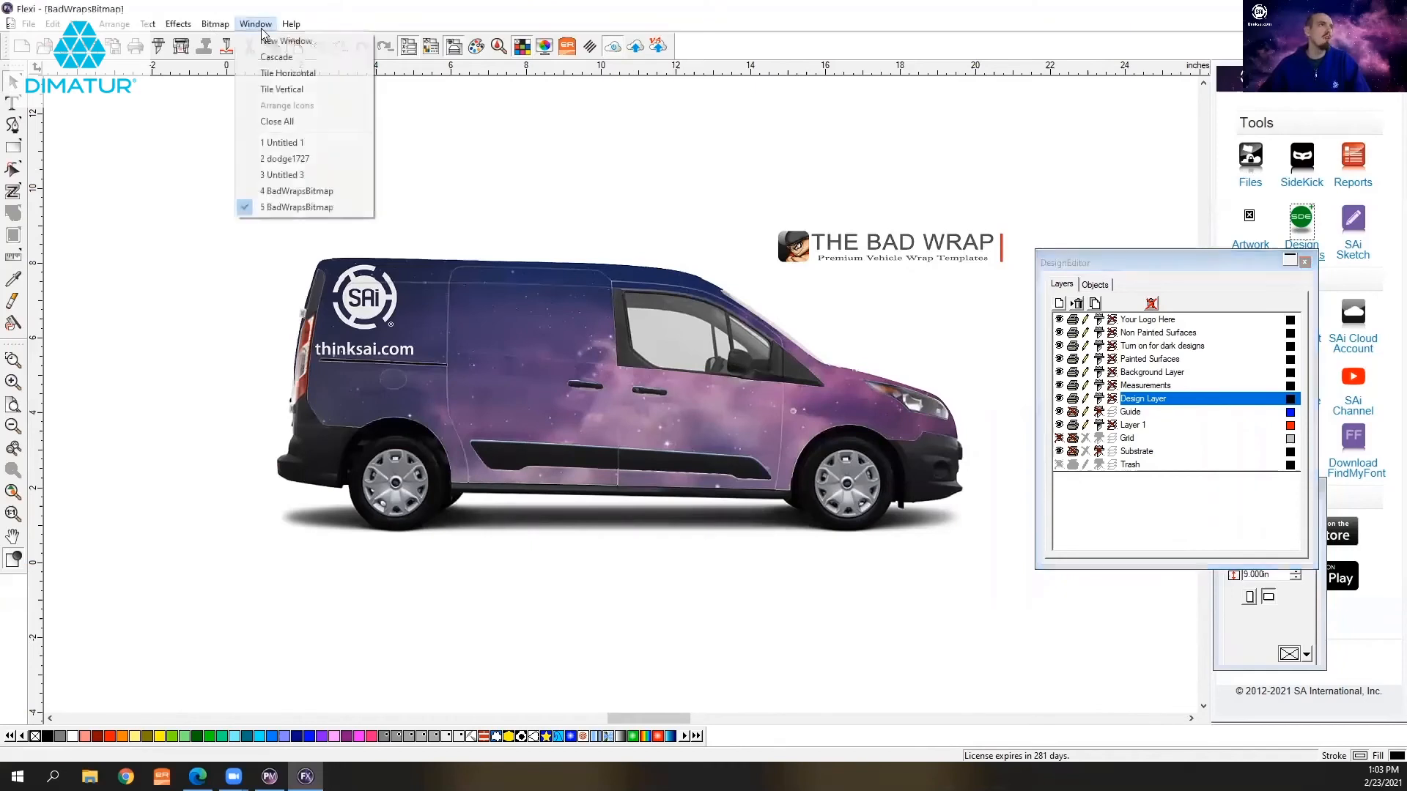
pyautogui.click(302, 159)
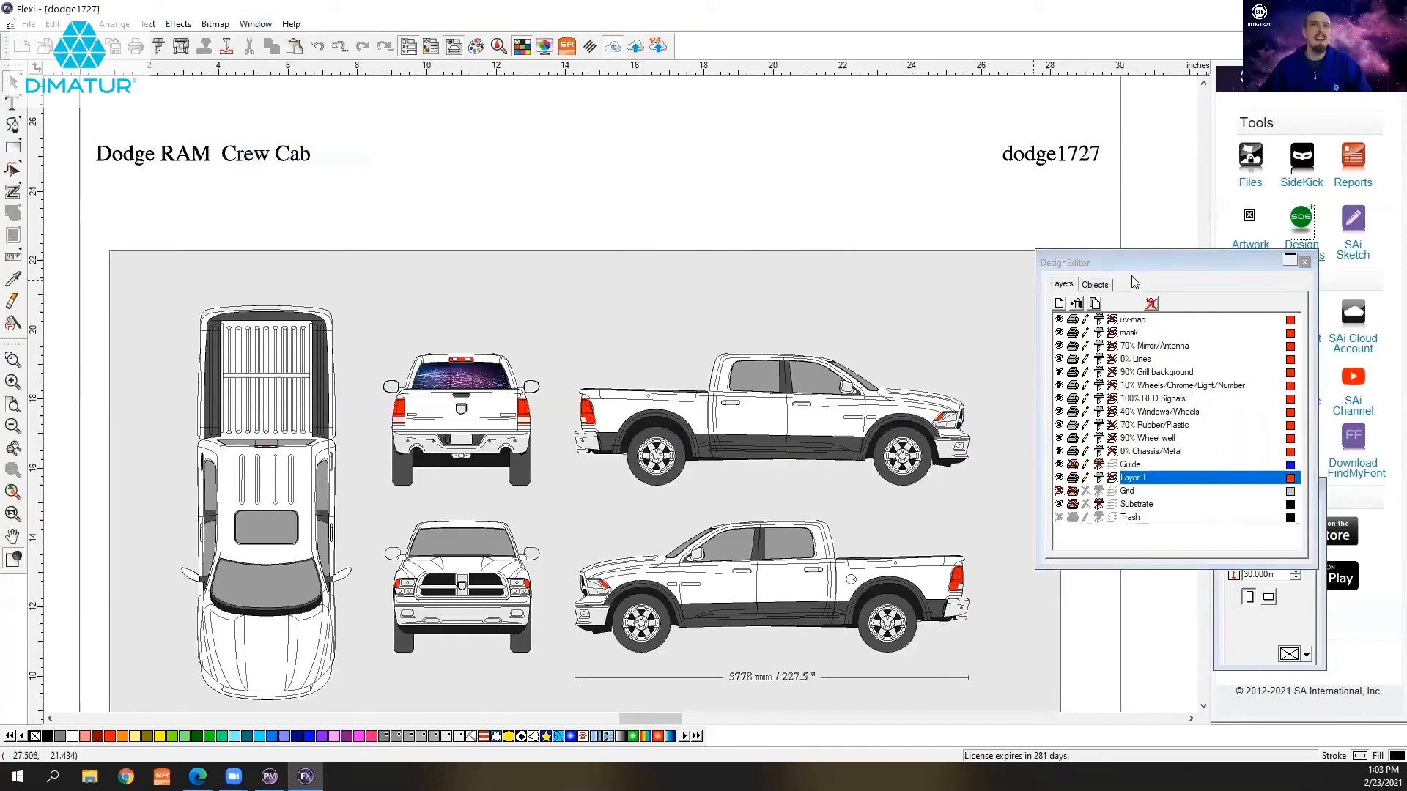
pyautogui.click(1152, 262)
pyautogui.moveTo(1152, 261); pyautogui.dragTo(1186, 271)
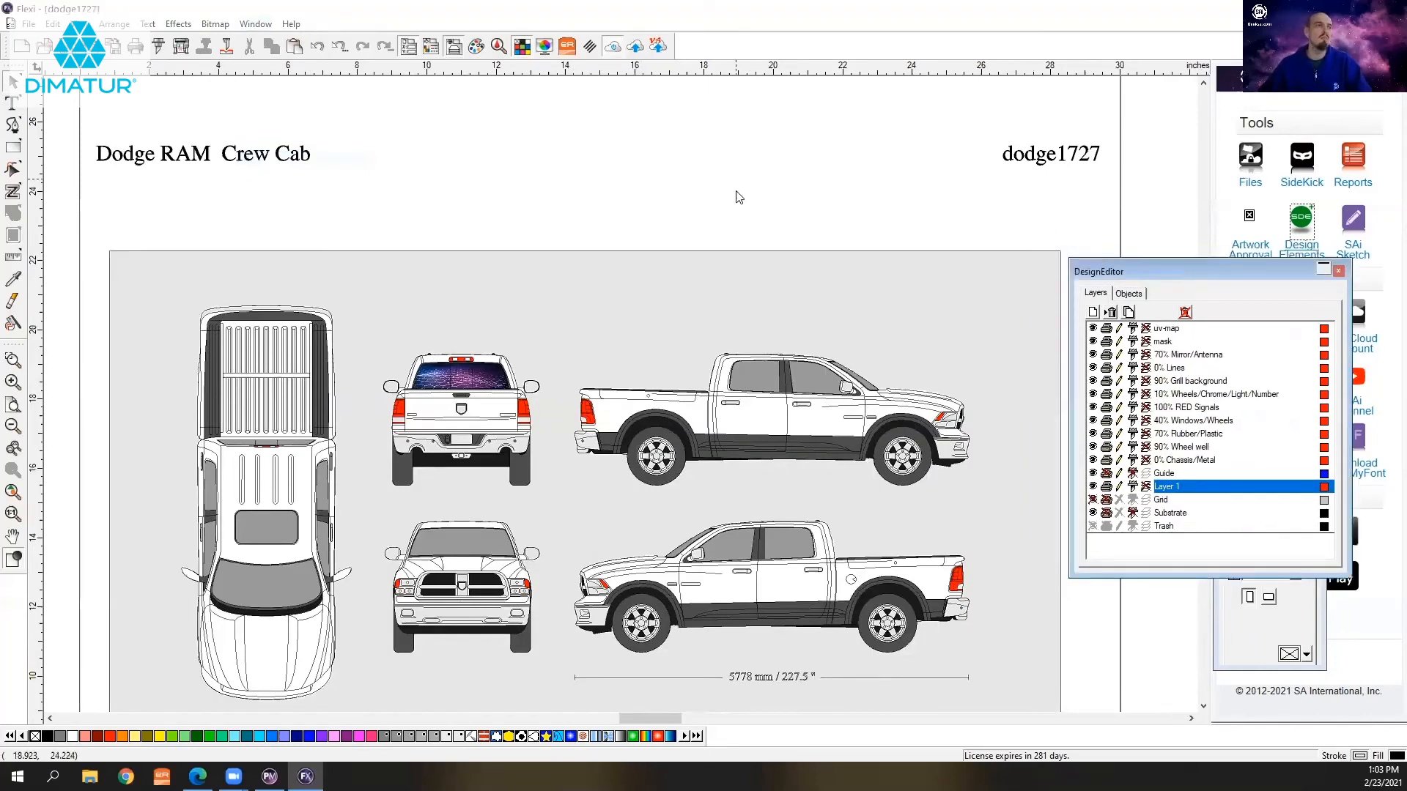
pyautogui.scroll(-2, 742, 236)
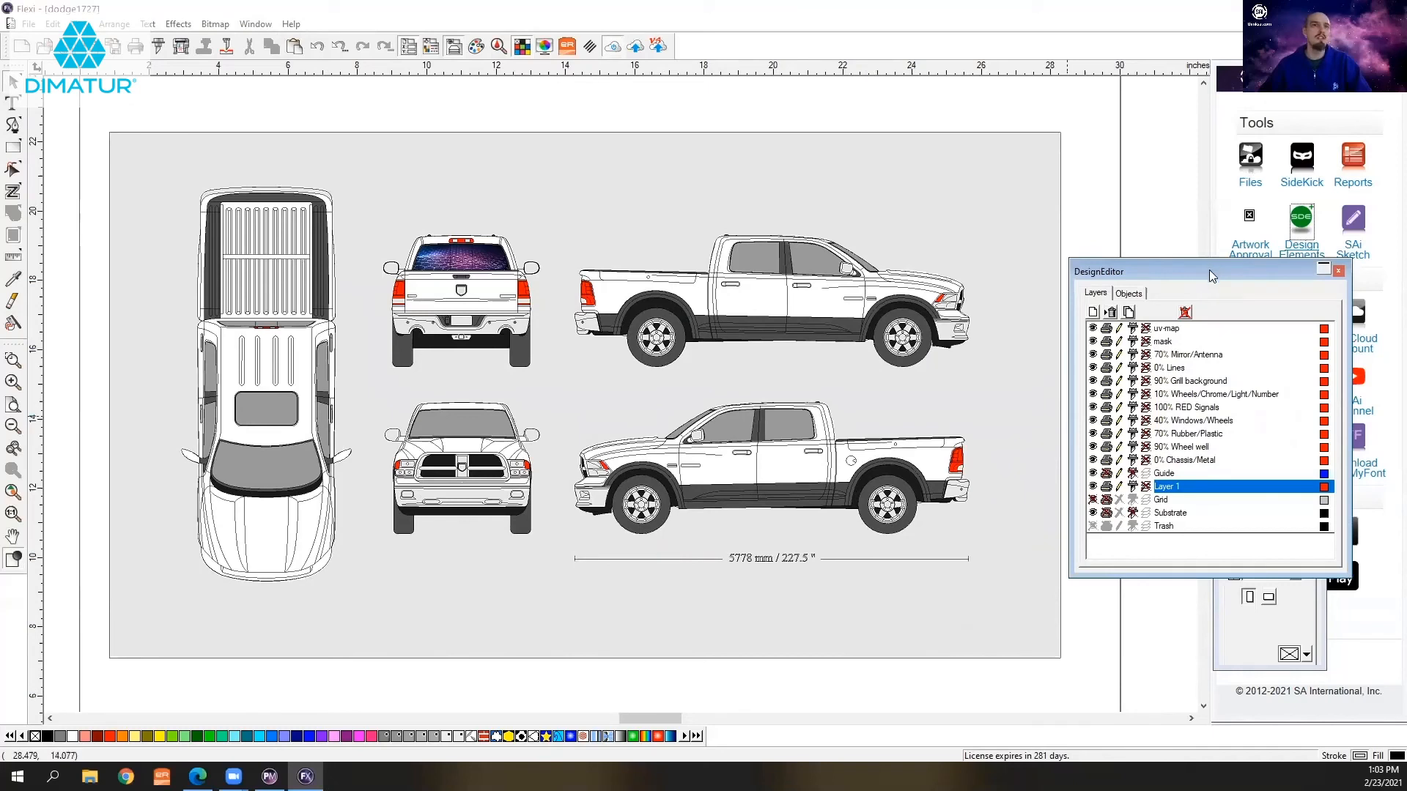
# - Make the DesignEditor window narrower and shorter, reposition it beside the truck drawing, and close it
pyautogui.moveTo(1211, 275); pyautogui.dragTo(1218, 312)
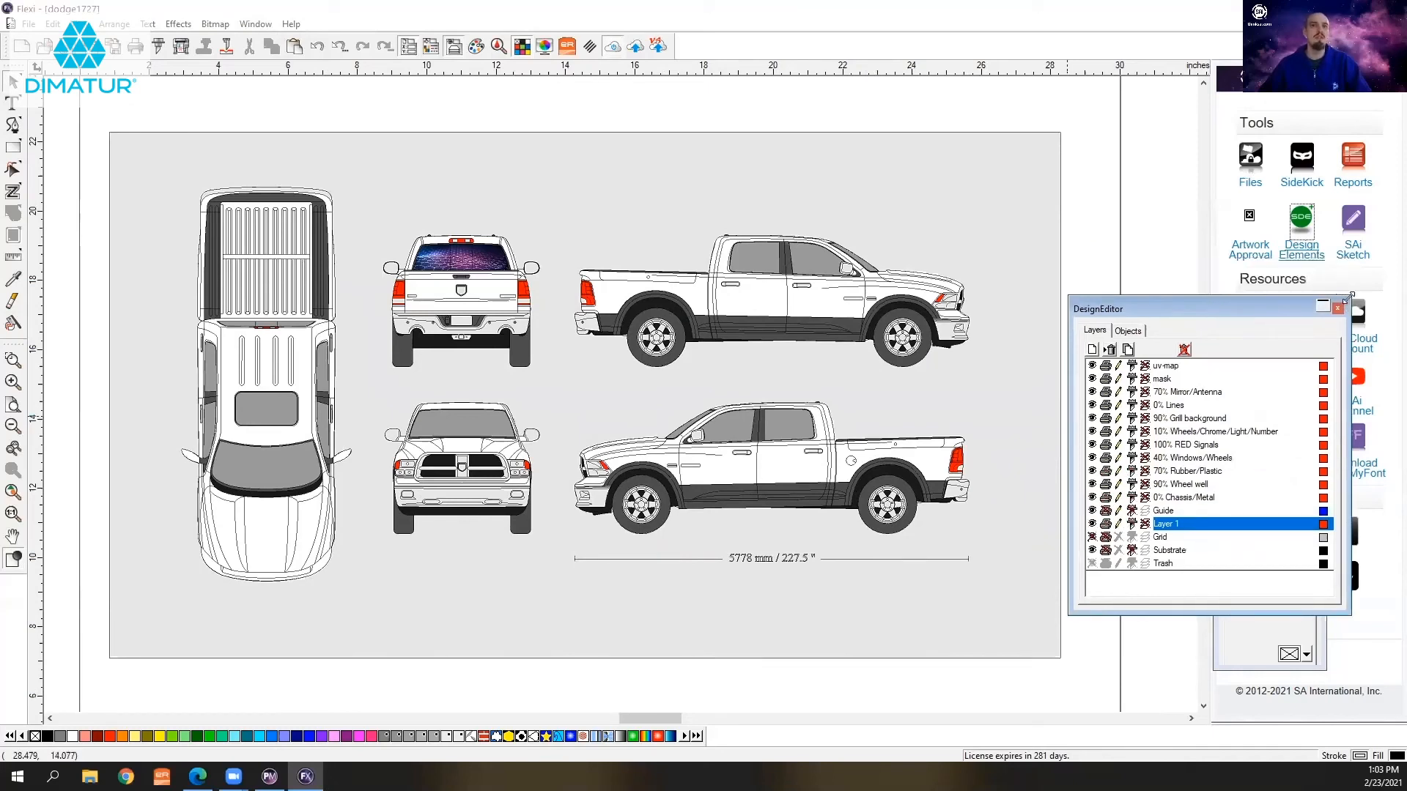
pyautogui.moveTo(1348, 296); pyautogui.dragTo(1304, 320)
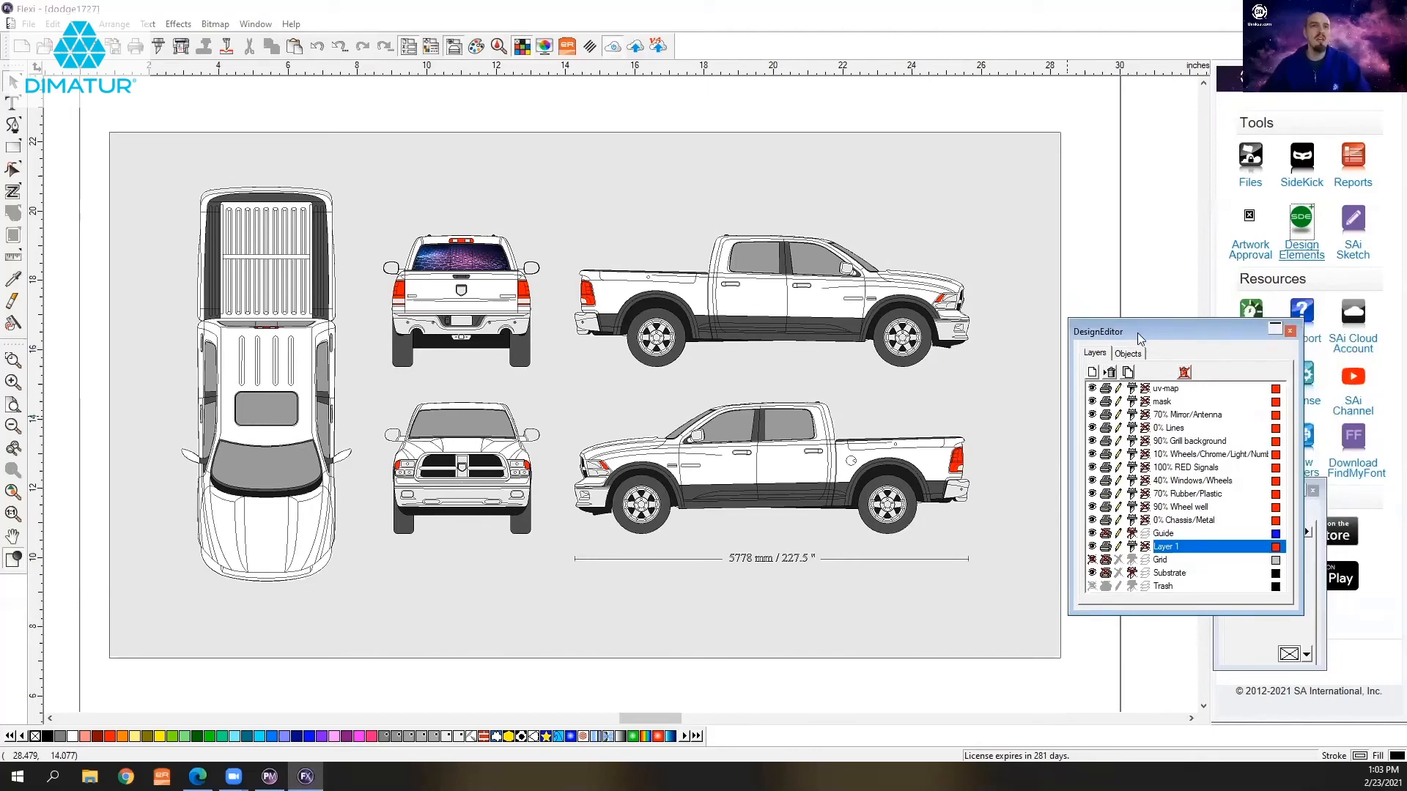
pyautogui.moveTo(1140, 339); pyautogui.dragTo(1148, 377)
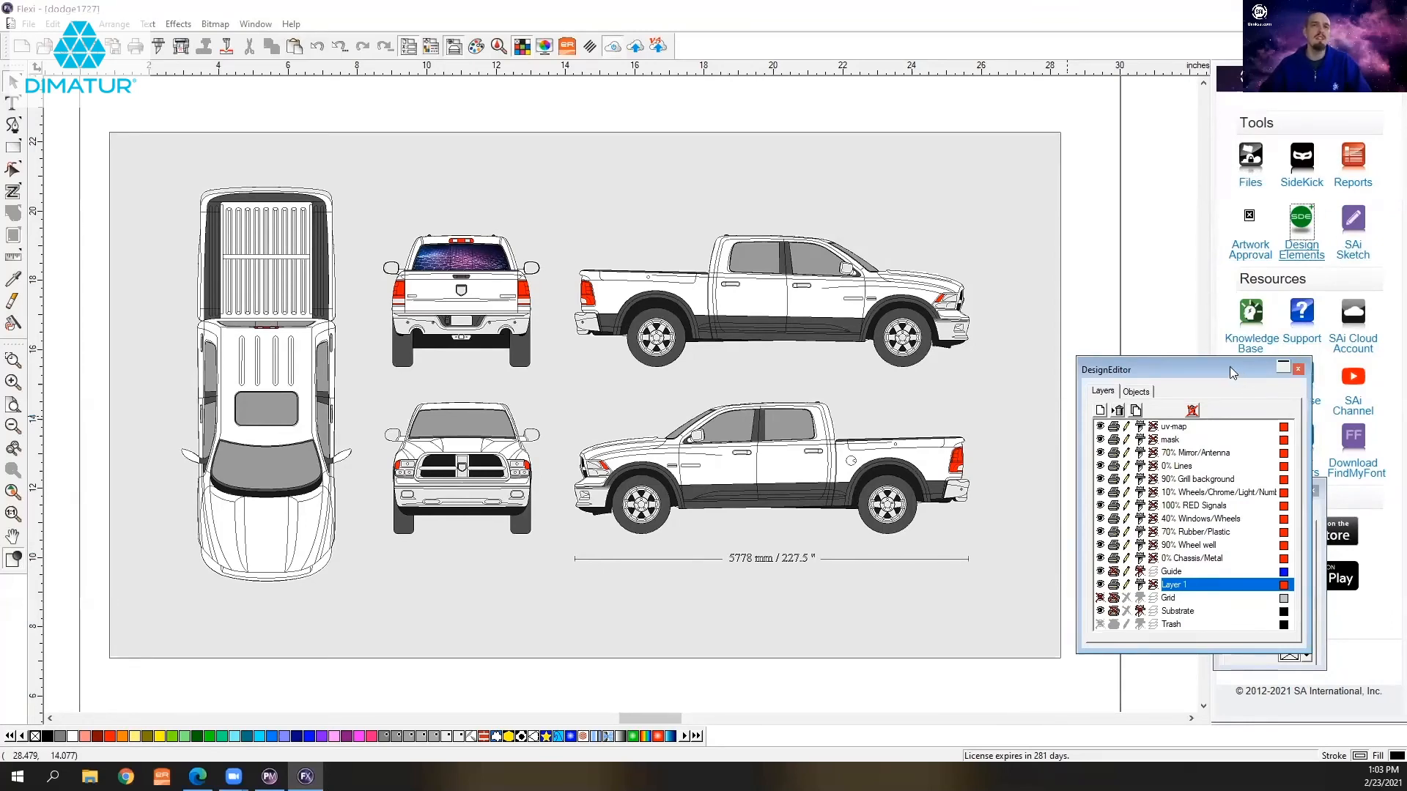
pyautogui.moveTo(1259, 366); pyautogui.dragTo(1284, 324)
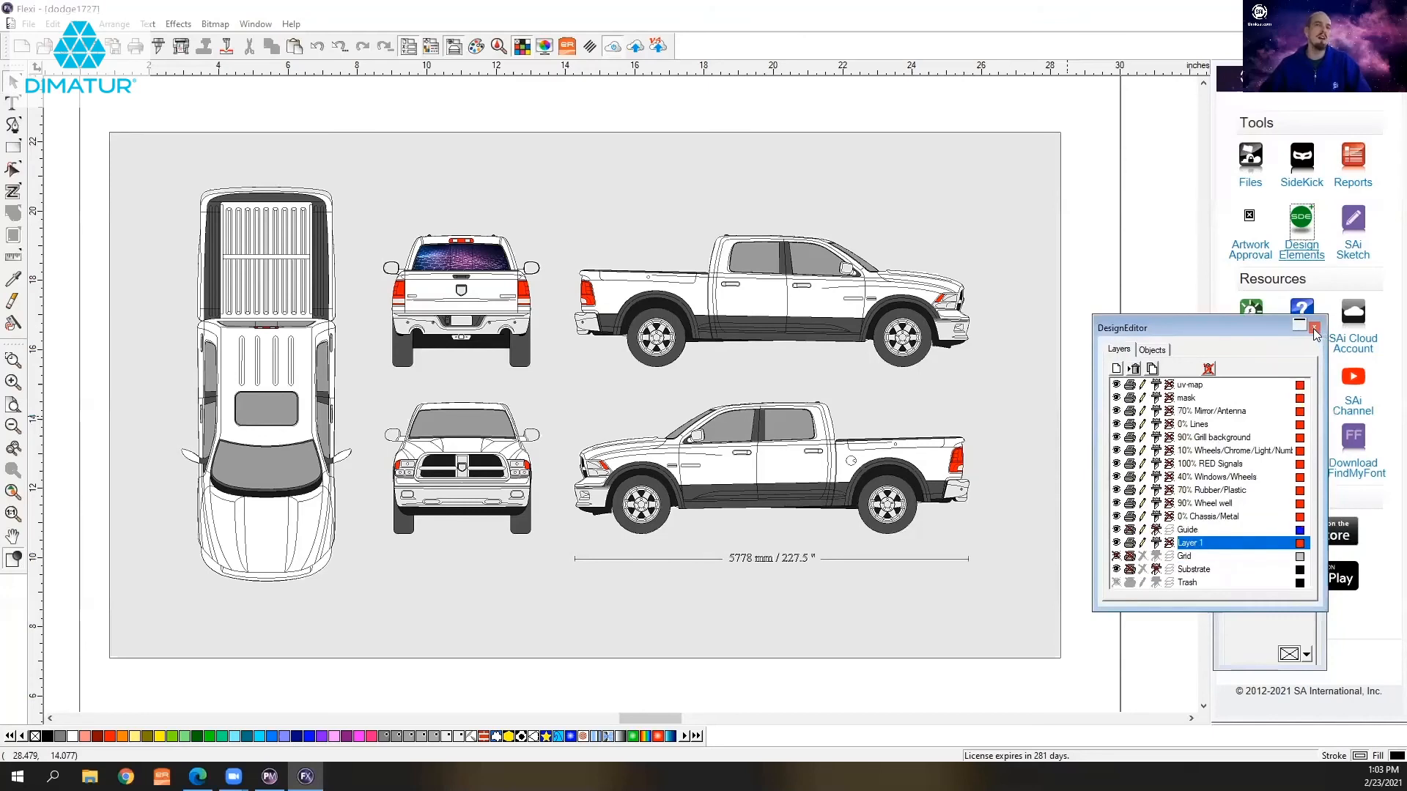
pyautogui.click(1314, 327)
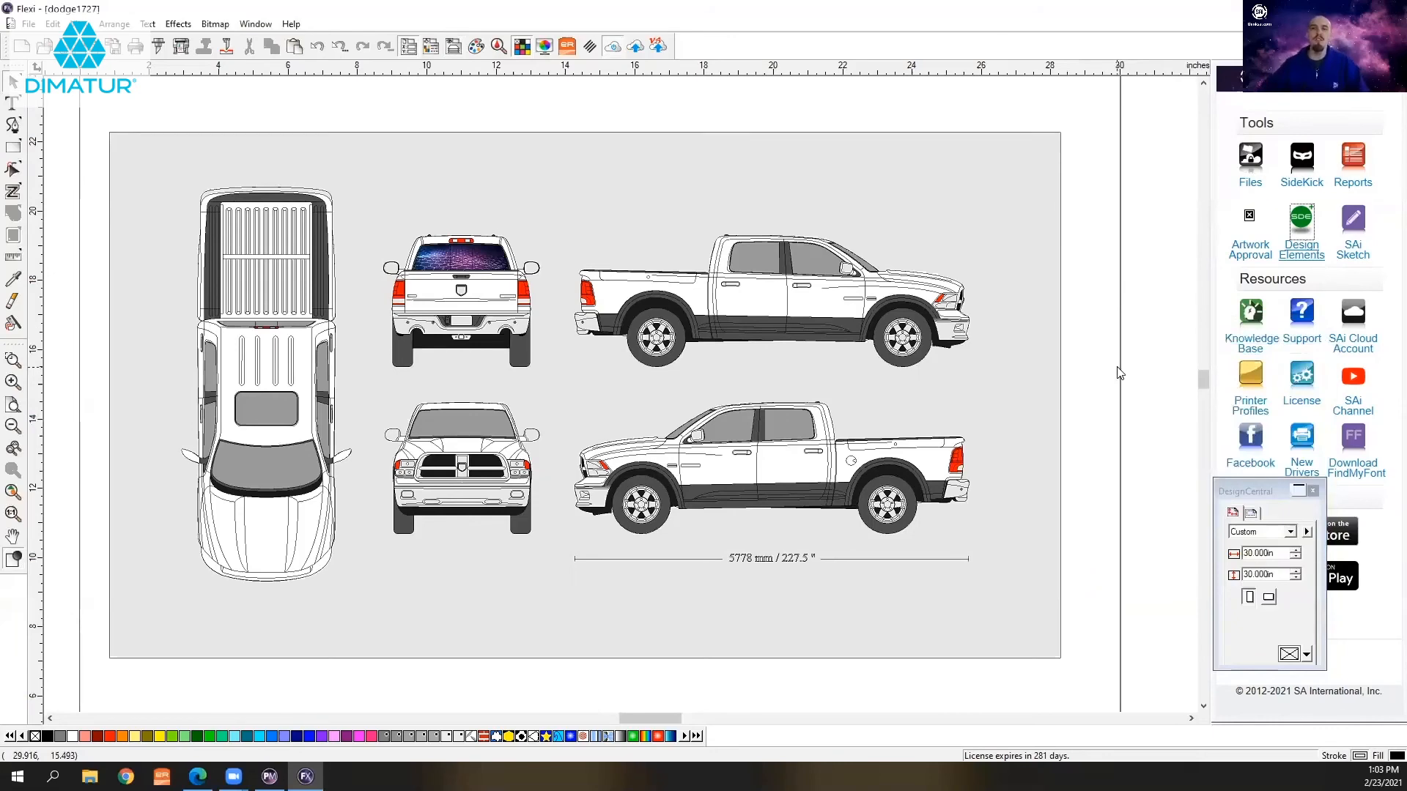
# - Switch to the browser and review the membership overview, recently viewed items and downloads on the Sign Design Elements home page
pyautogui.click(198, 776)
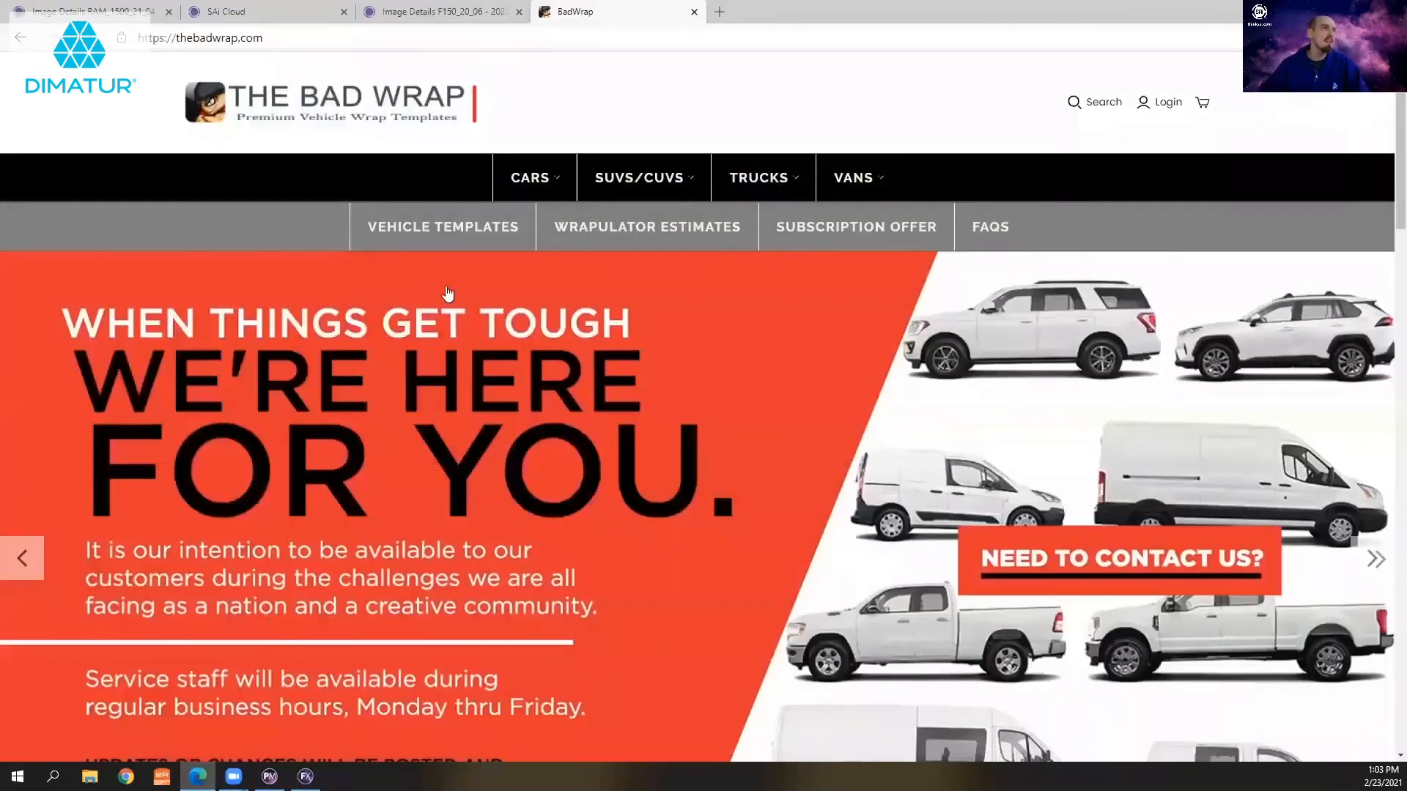
pyautogui.click(399, 13)
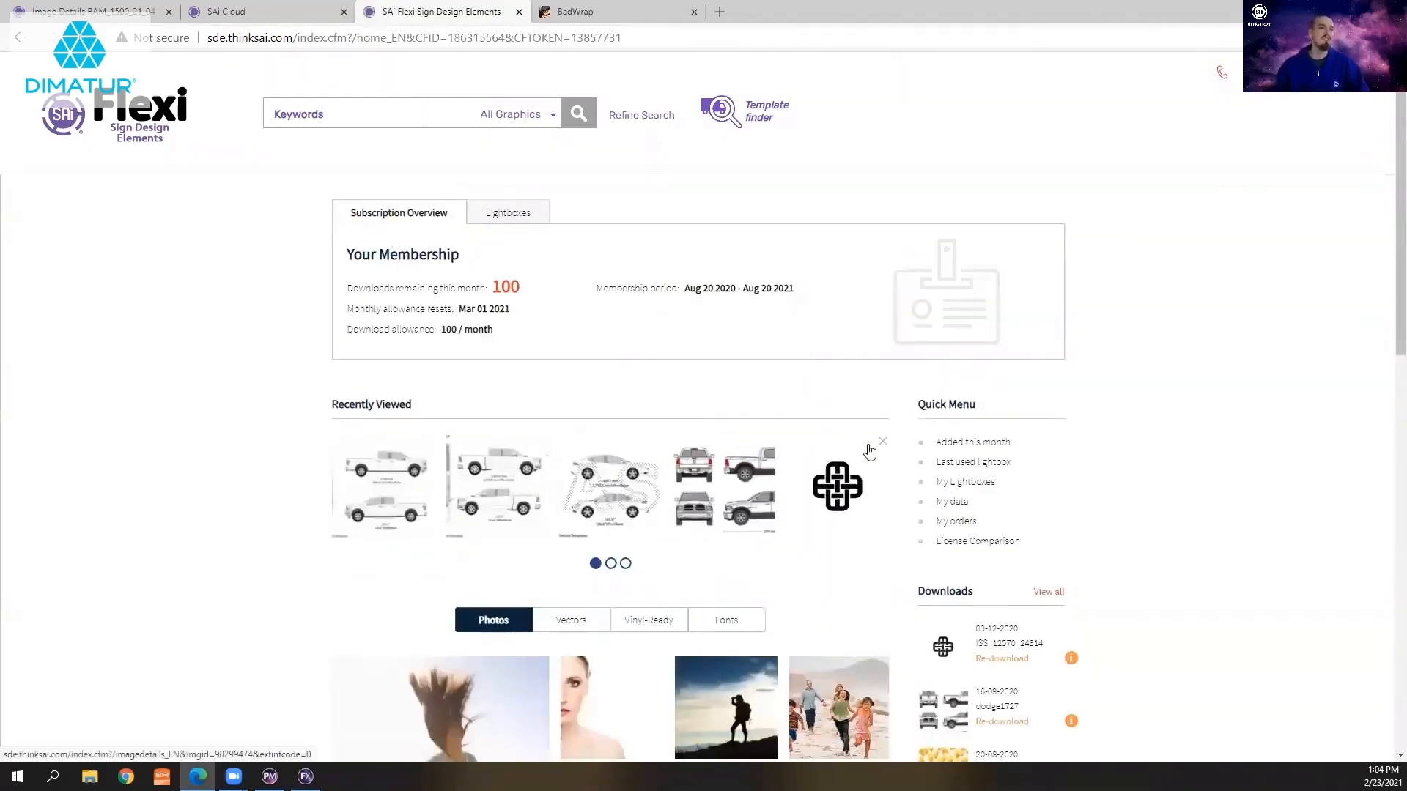
pyautogui.scroll(-1, 893, 599)
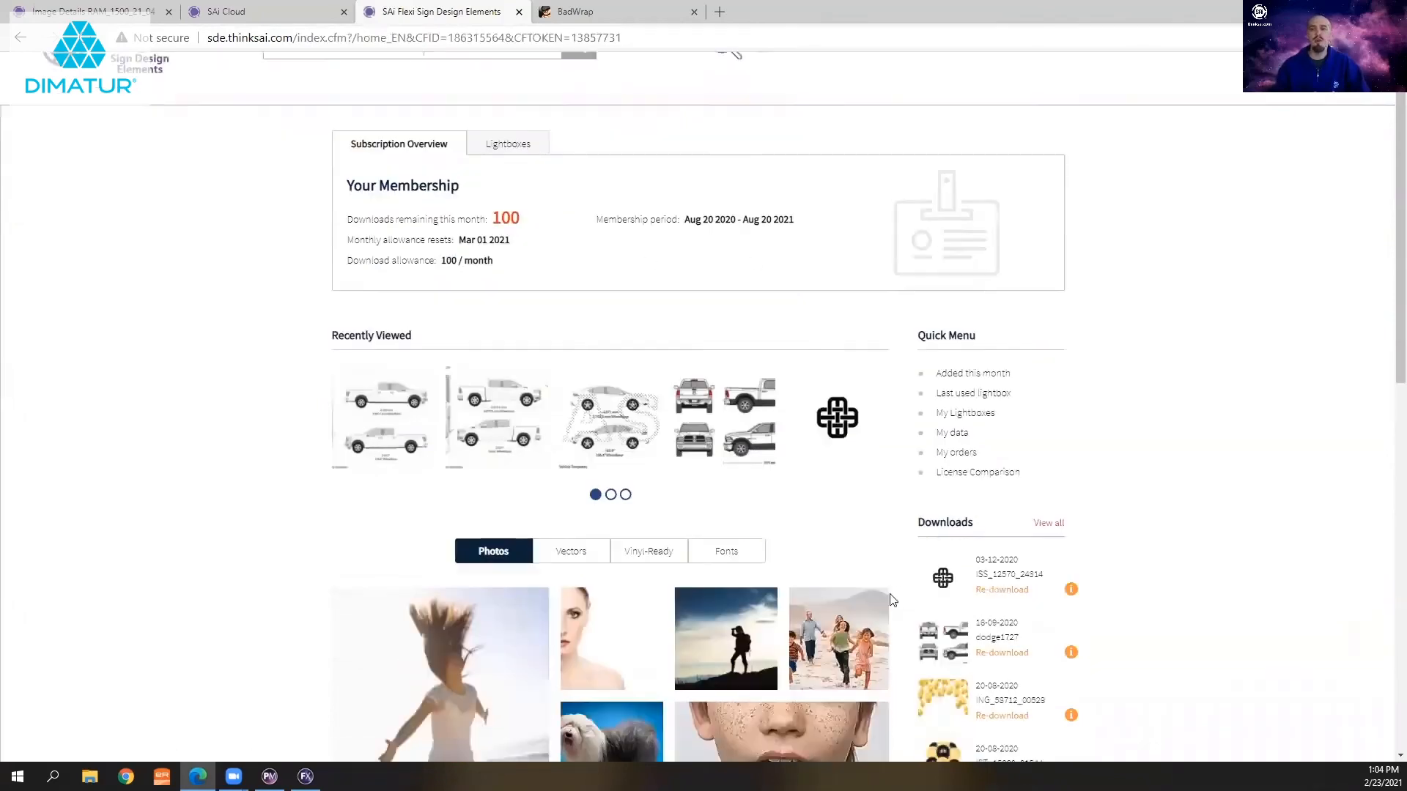
pyautogui.scroll(-6, 892, 599)
pyautogui.scroll(8, 648, 506)
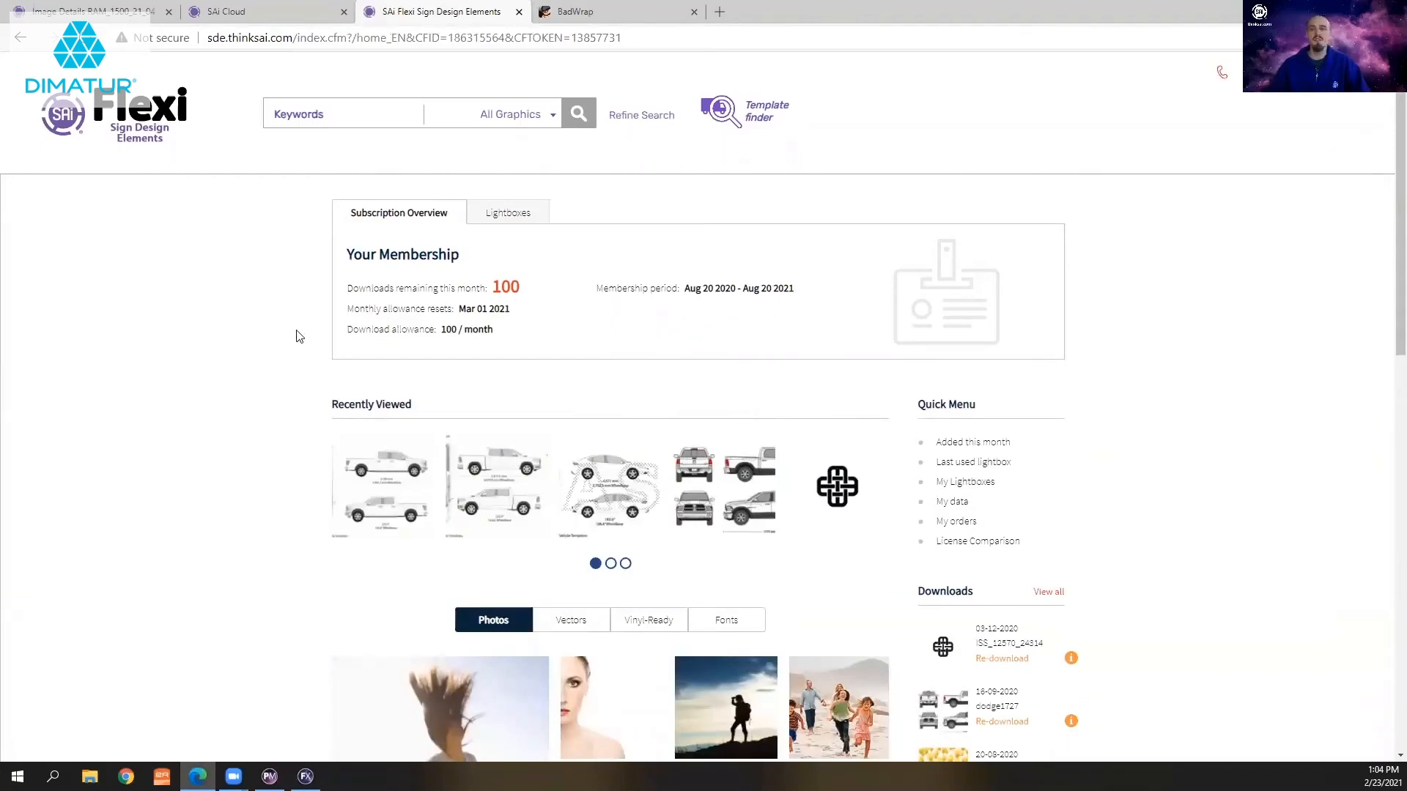
# - Search all graphics for "flowers" and browse the photo and vector results, previewing the spring flowers collection
pyautogui.click(300, 113)
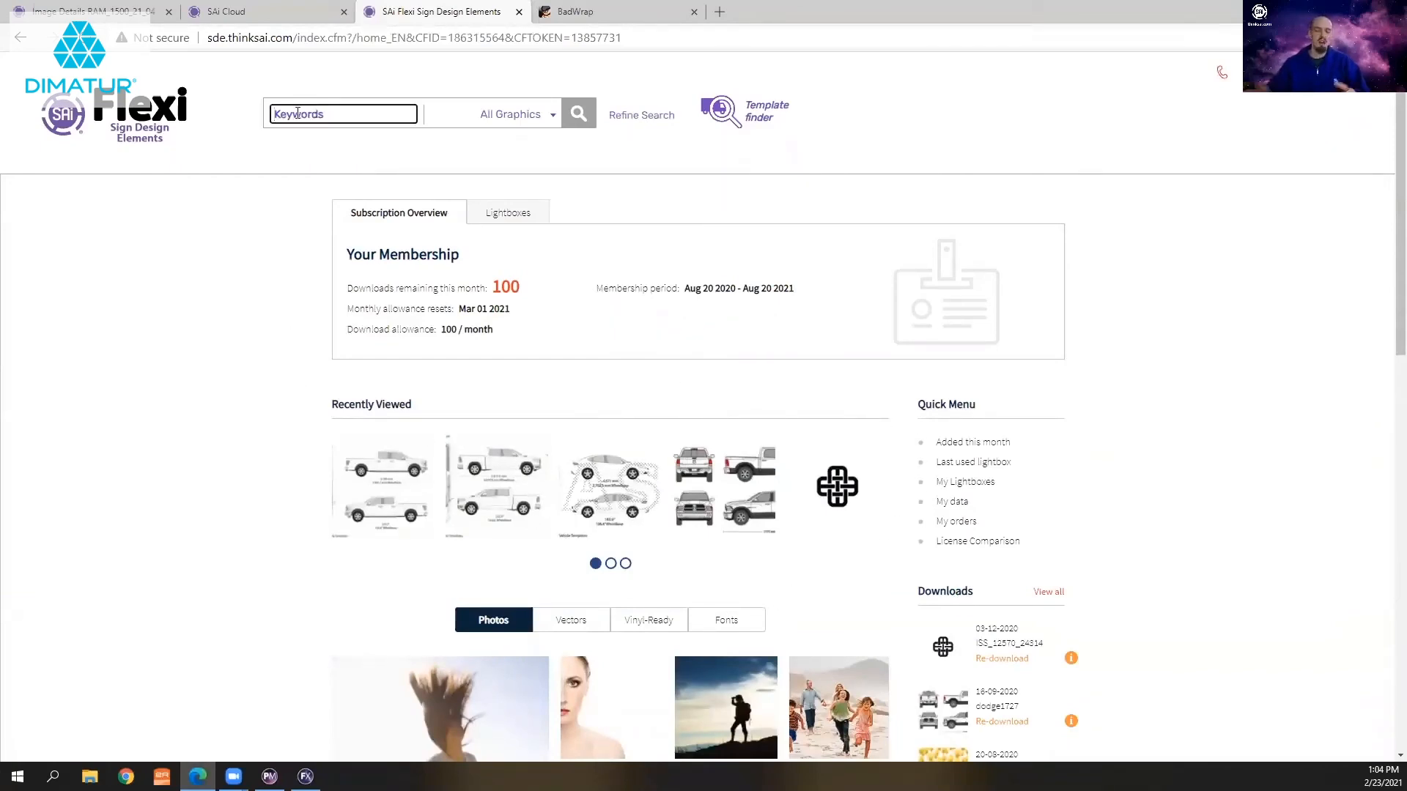
pyautogui.write('f')
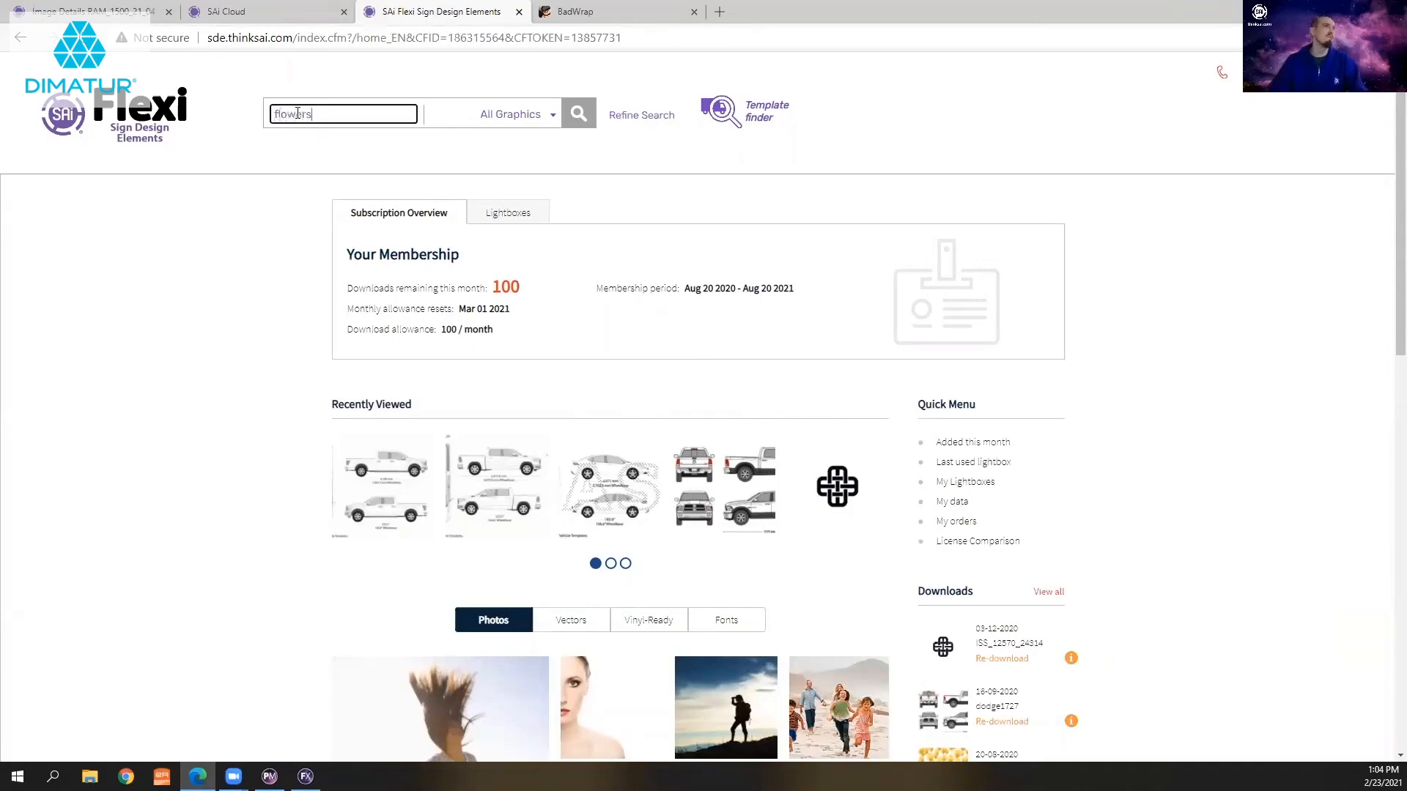
pyautogui.write('lowers')
pyautogui.press('Return')
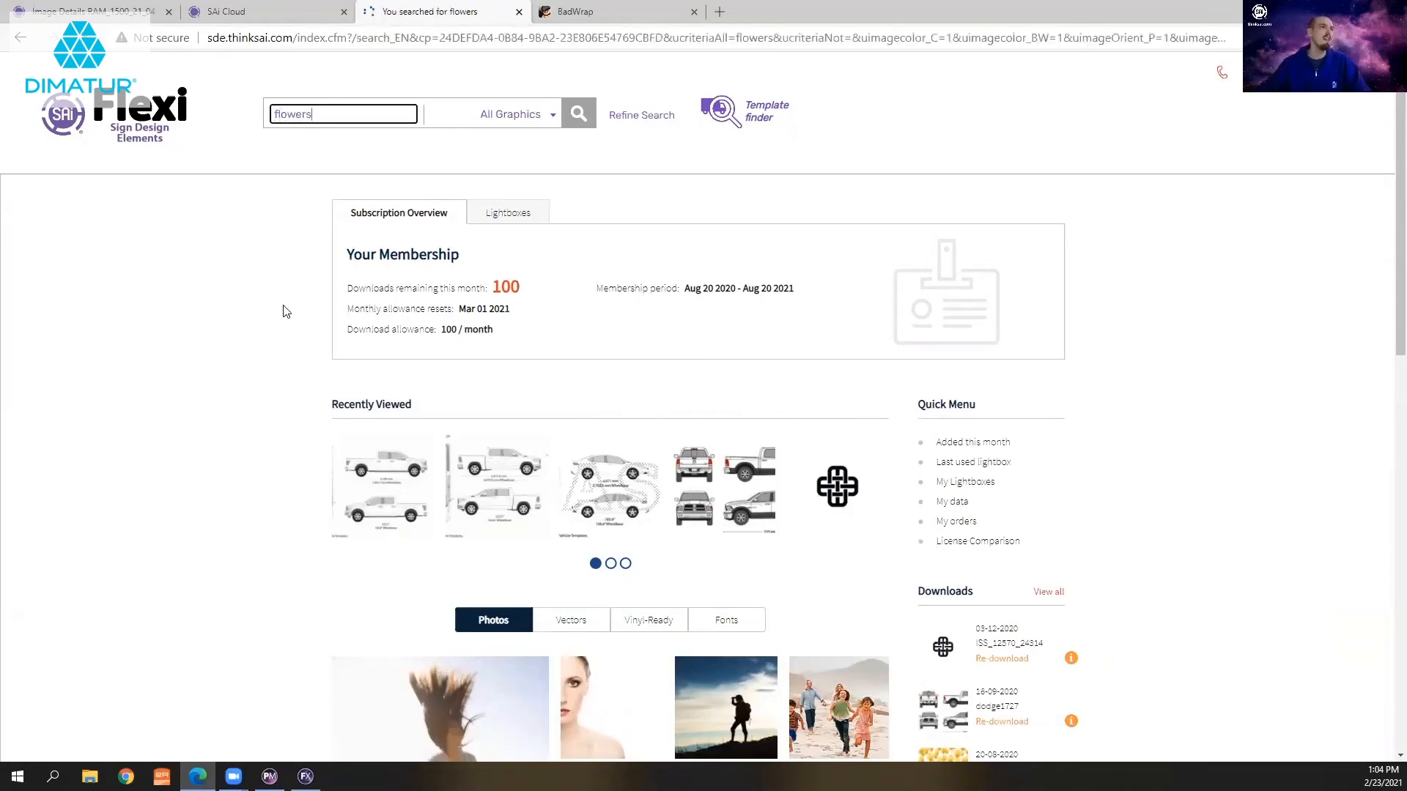
pyautogui.scroll(-3, 733, 329)
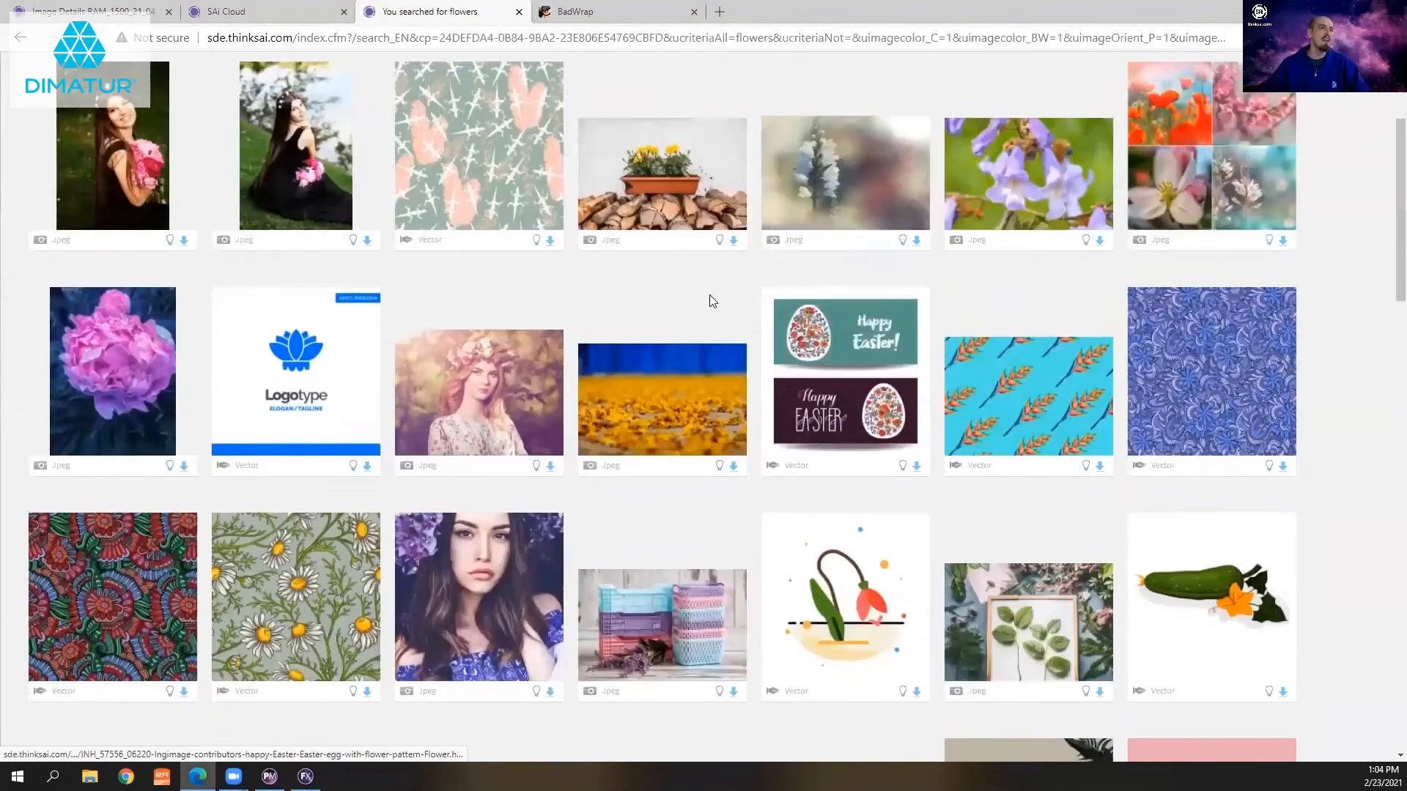
pyautogui.scroll(-2, 710, 301)
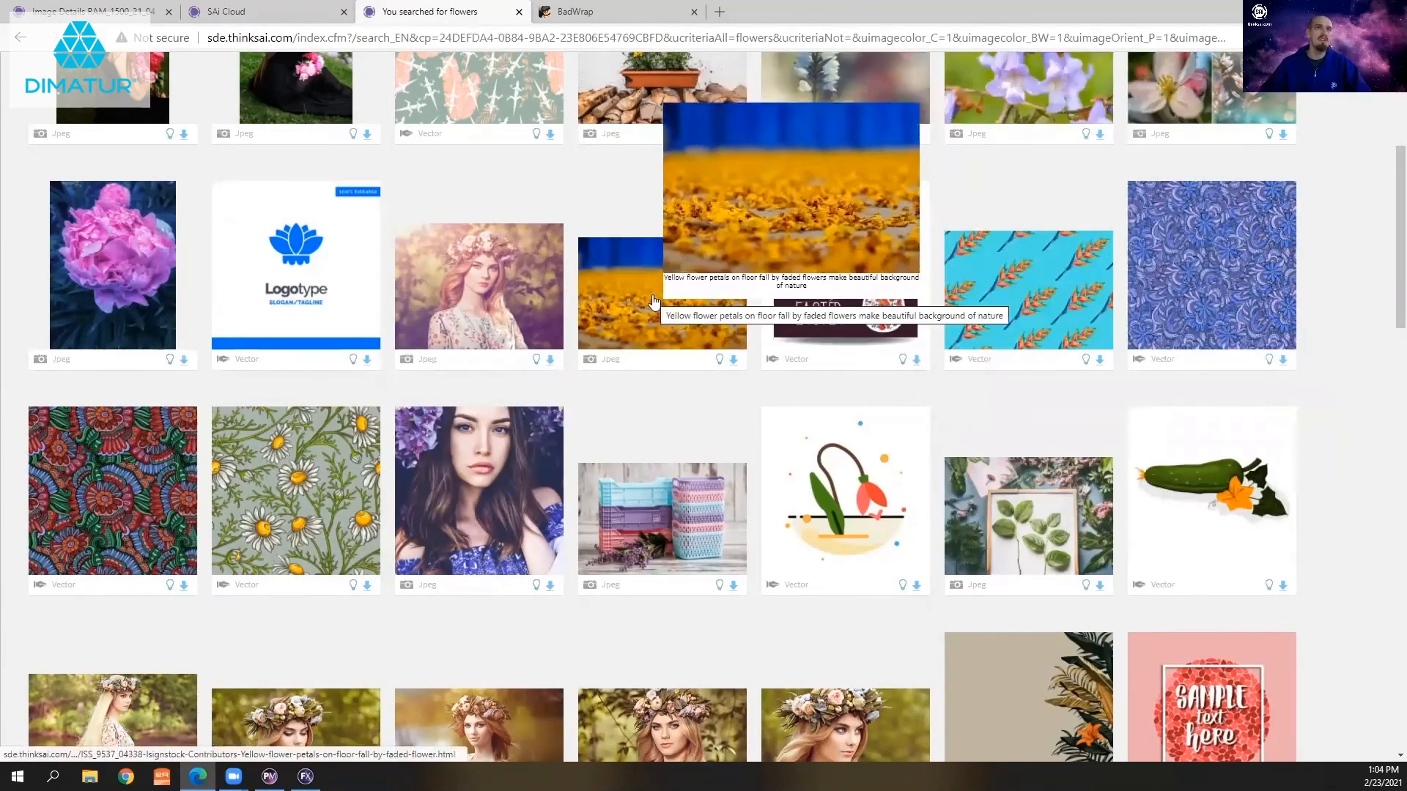
pyautogui.scroll(3, 685, 290)
pyautogui.moveTo(1181, 235)
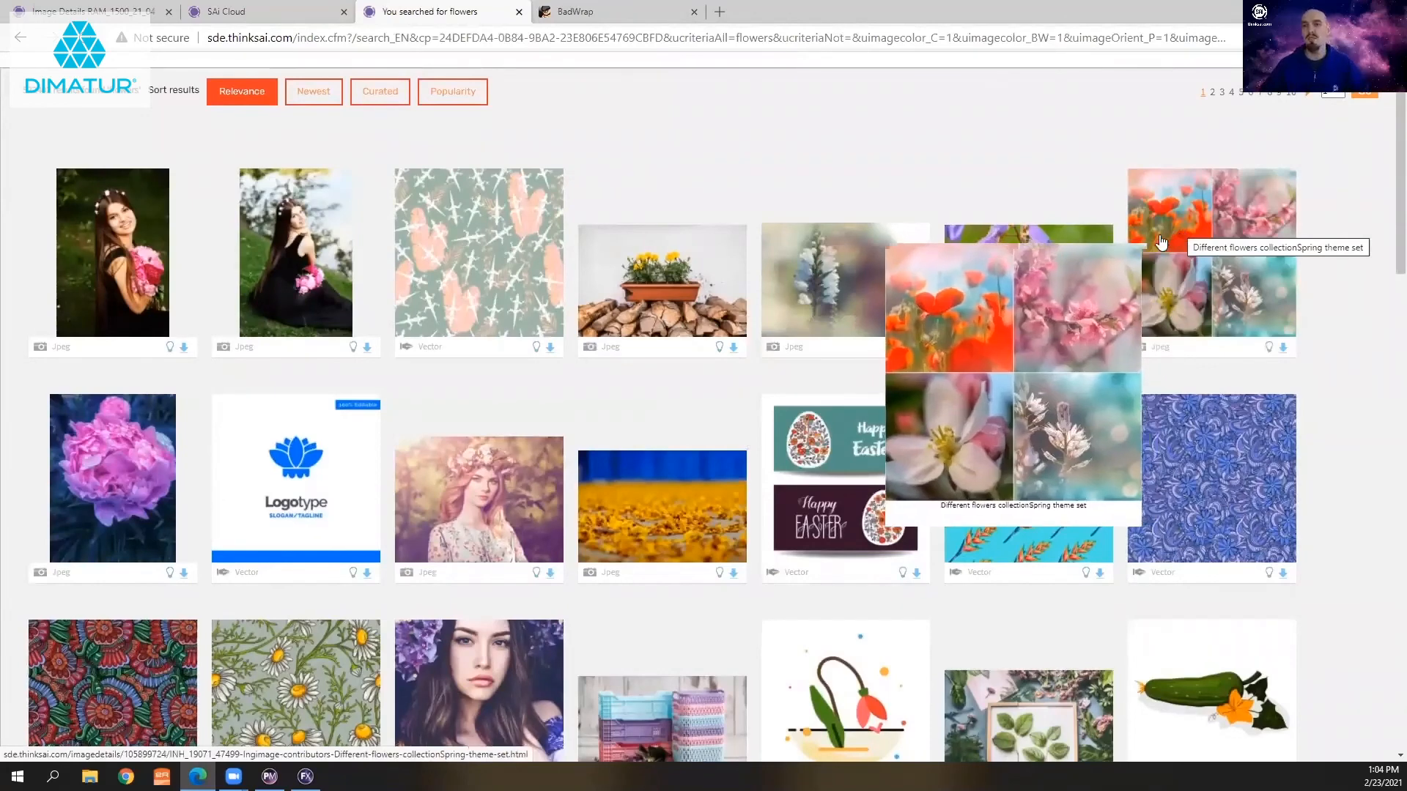
pyautogui.moveTo(1111, 252)
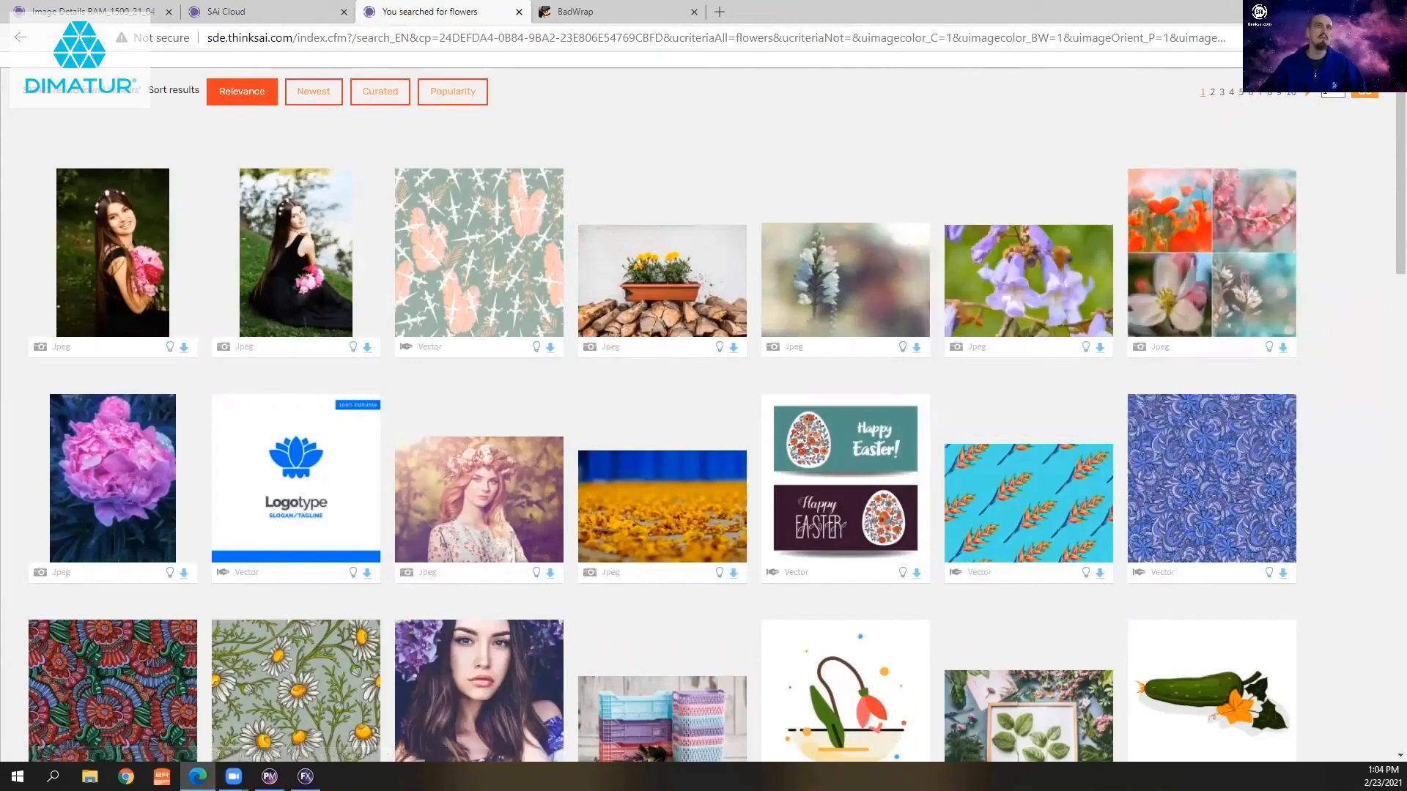
# - View the BadWrap website's home page and return to the dodge1727 truck document in Flexi
pyautogui.click(634, 16)
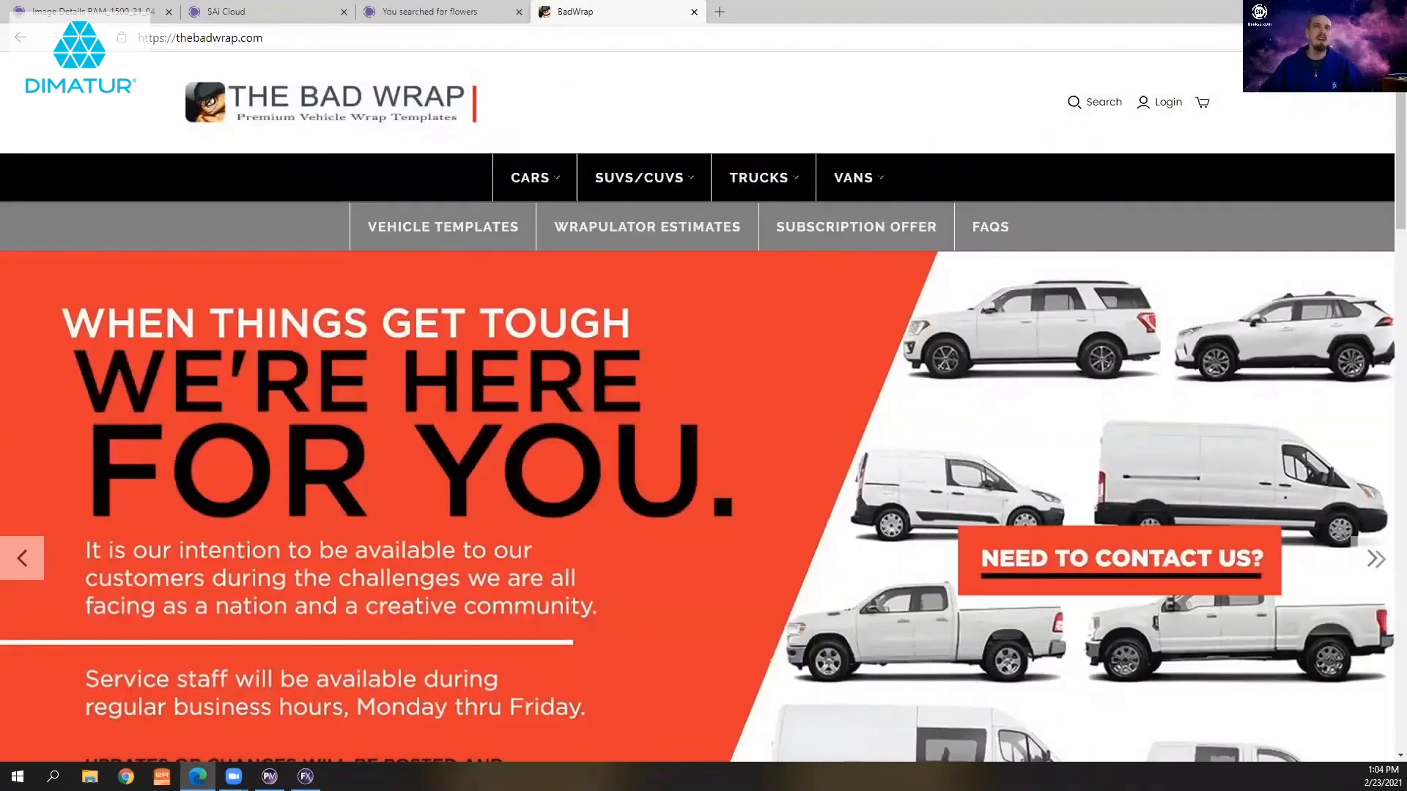
pyautogui.hotkey('alt', 'Tab')
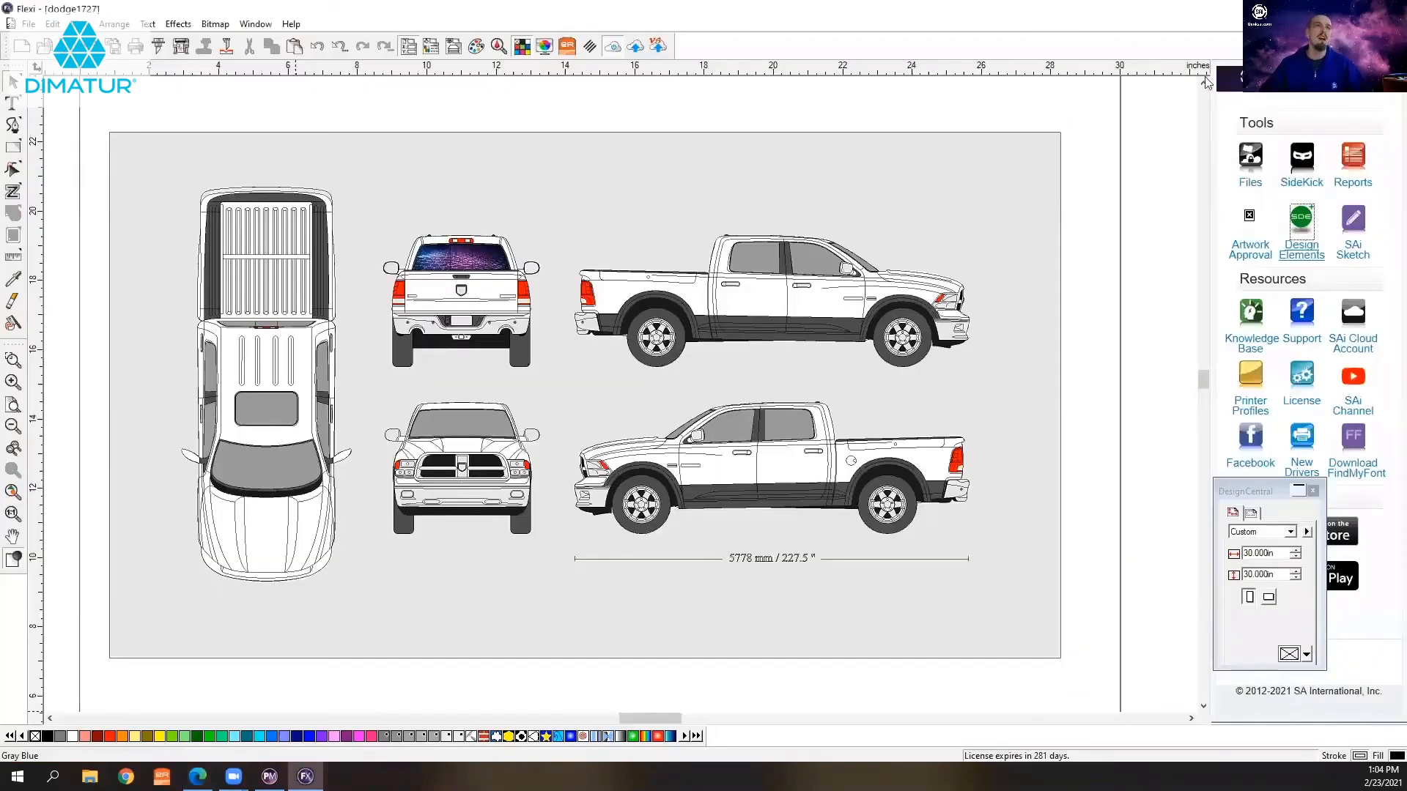